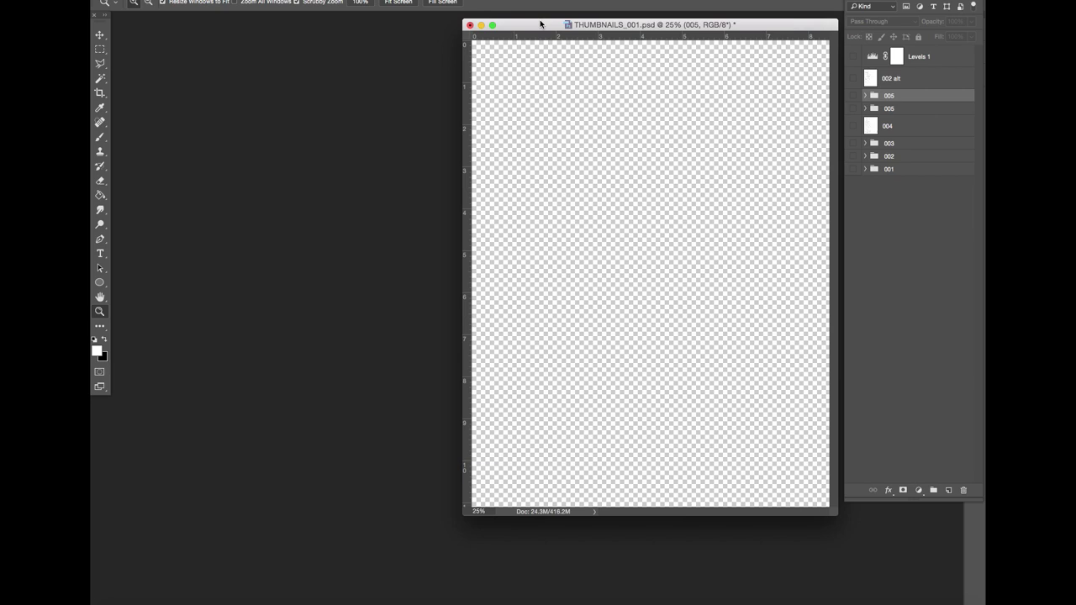
Step: Turn on the thumbnail pages one by one from 001 up through 002 alt to review them, and hide 002 alt again
left_click_drag(540, 23, 538, 23)
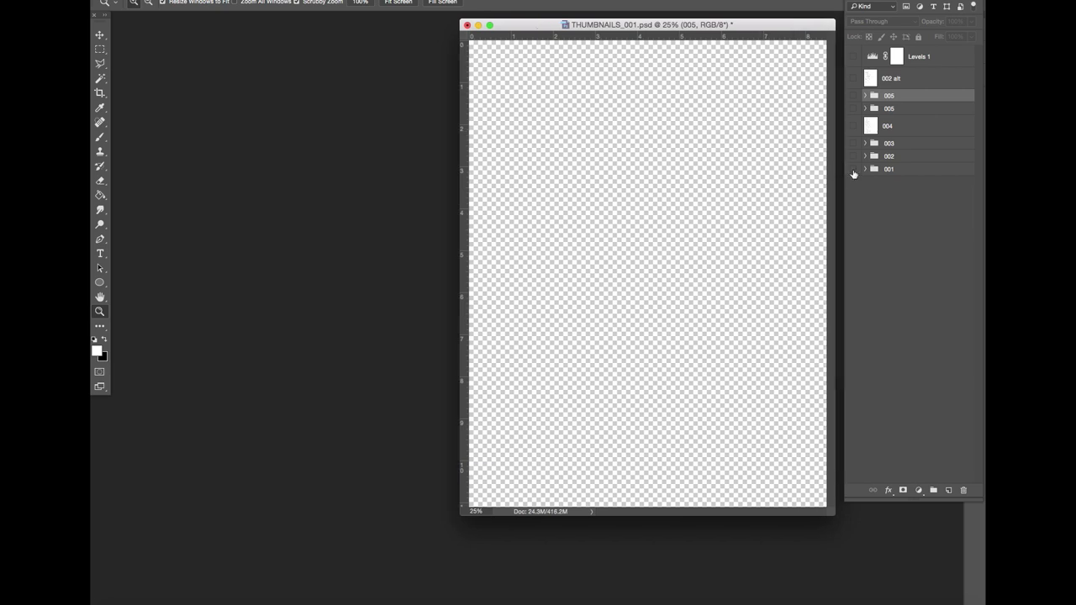
left_click(853, 169)
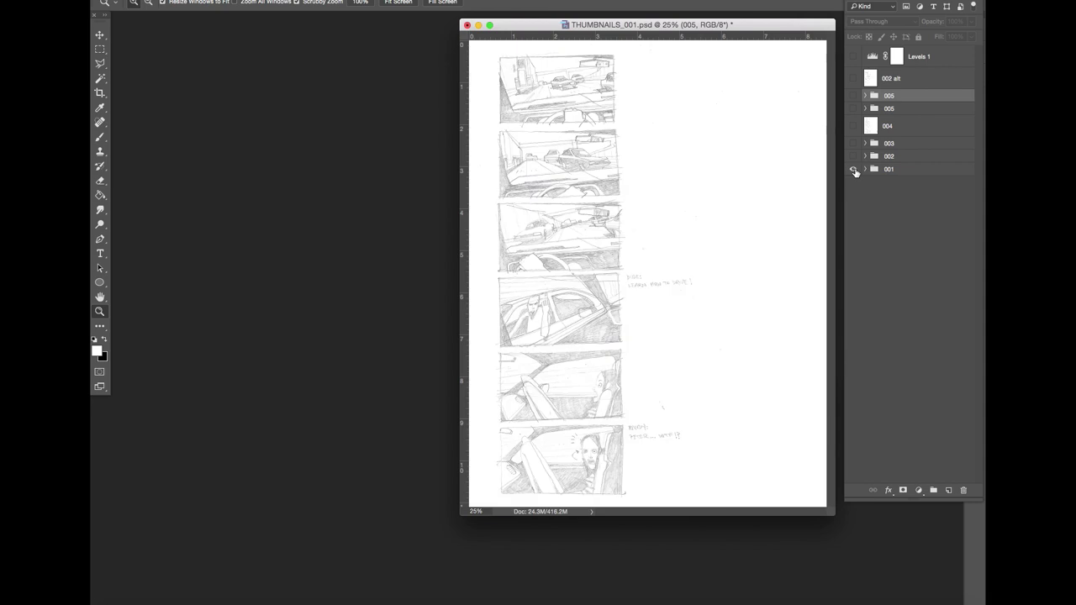
left_click(853, 156)
left_click(853, 143)
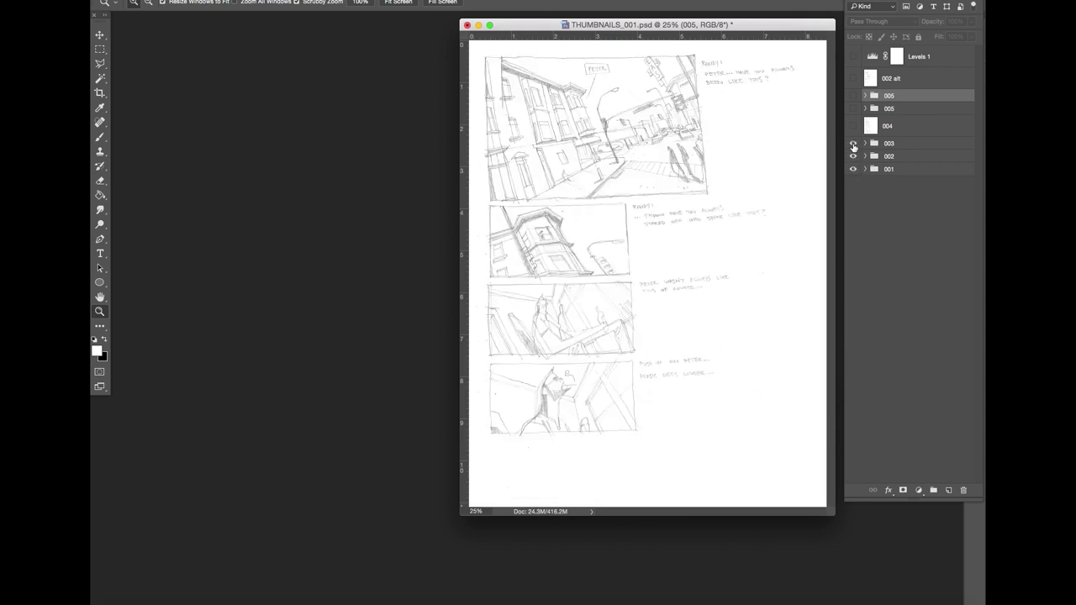
left_click(853, 126)
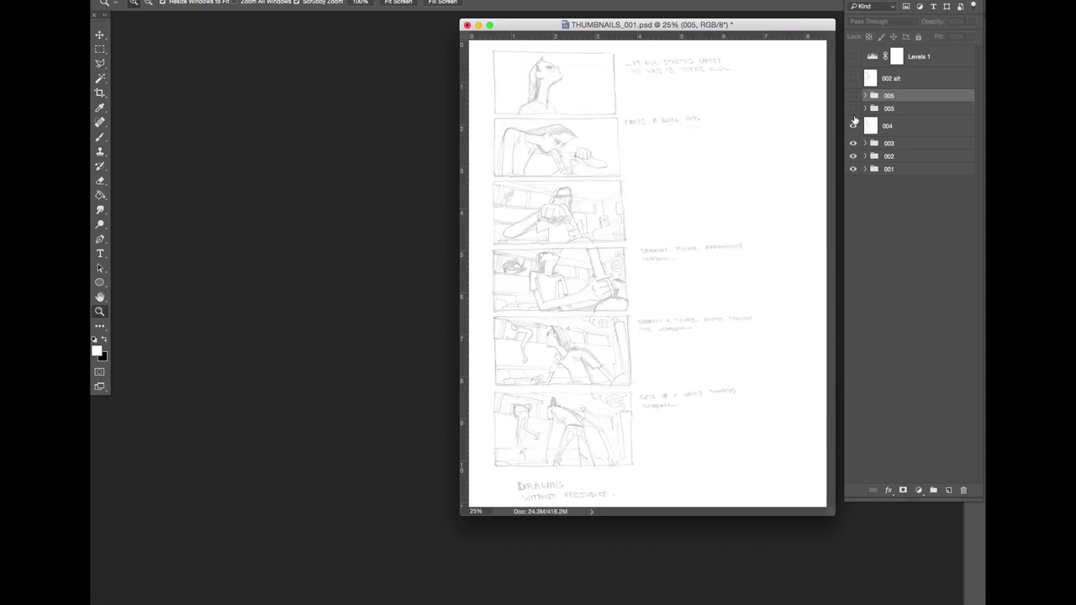
left_click(853, 108)
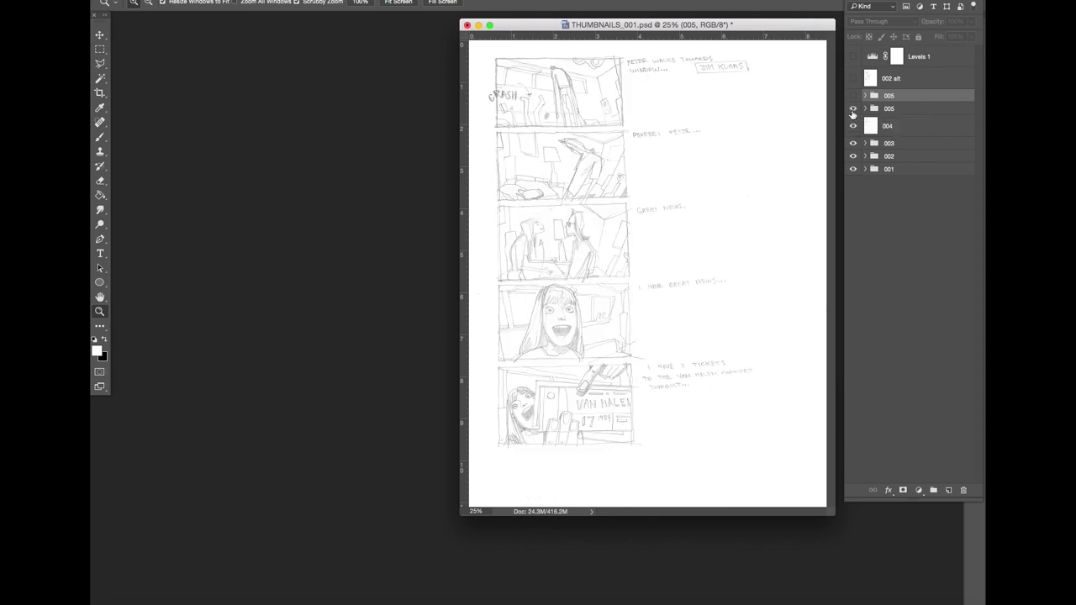
left_click(853, 96)
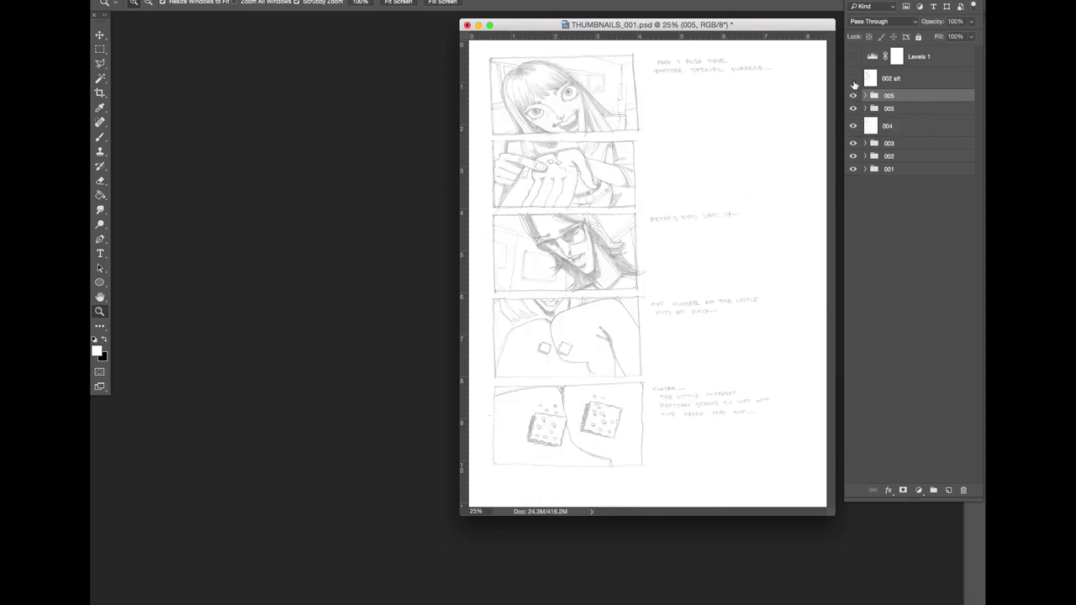
left_click(853, 78)
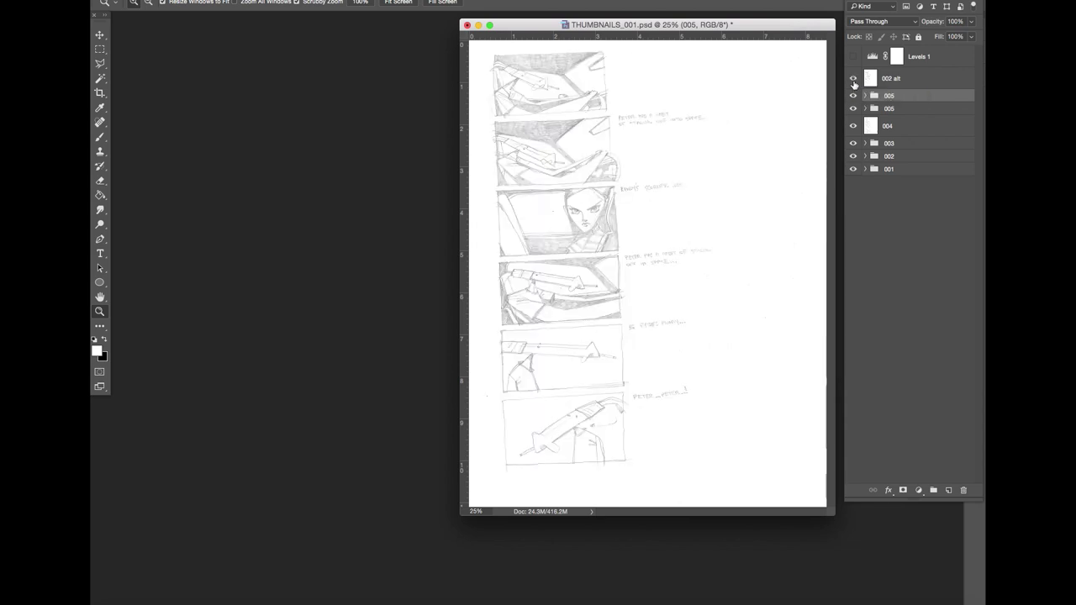
left_click(853, 80)
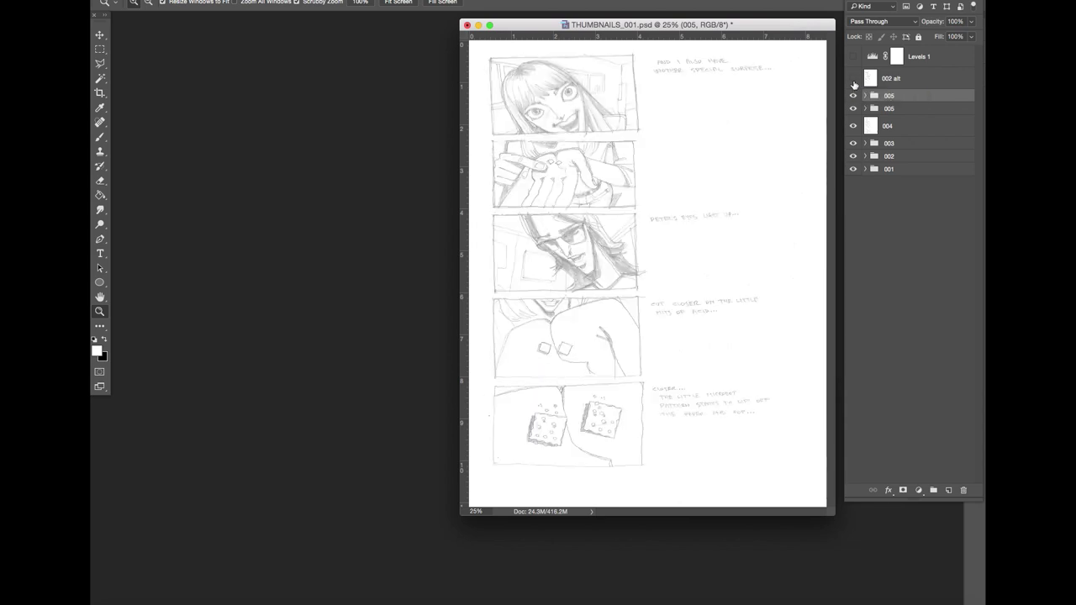
Step: Show the Levels 1 adjustment and hide both 005 groups, 004, 003 and 002 so only page 001 is displayed
left_click(98, 311)
left_click(630, 218)
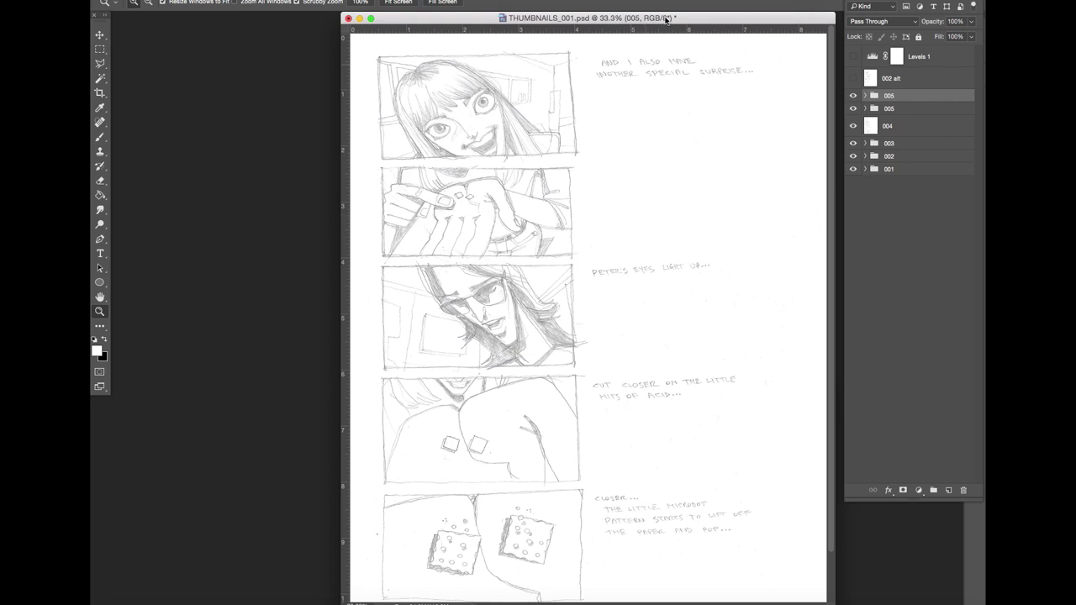
left_click_drag(665, 19, 756, 0)
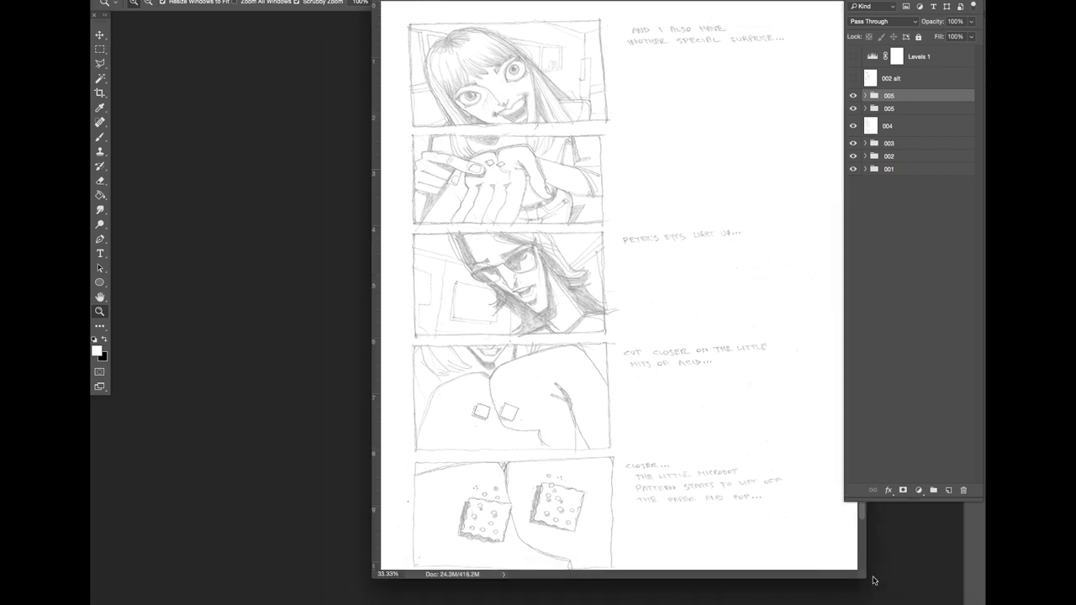
left_click_drag(863, 578, 861, 604)
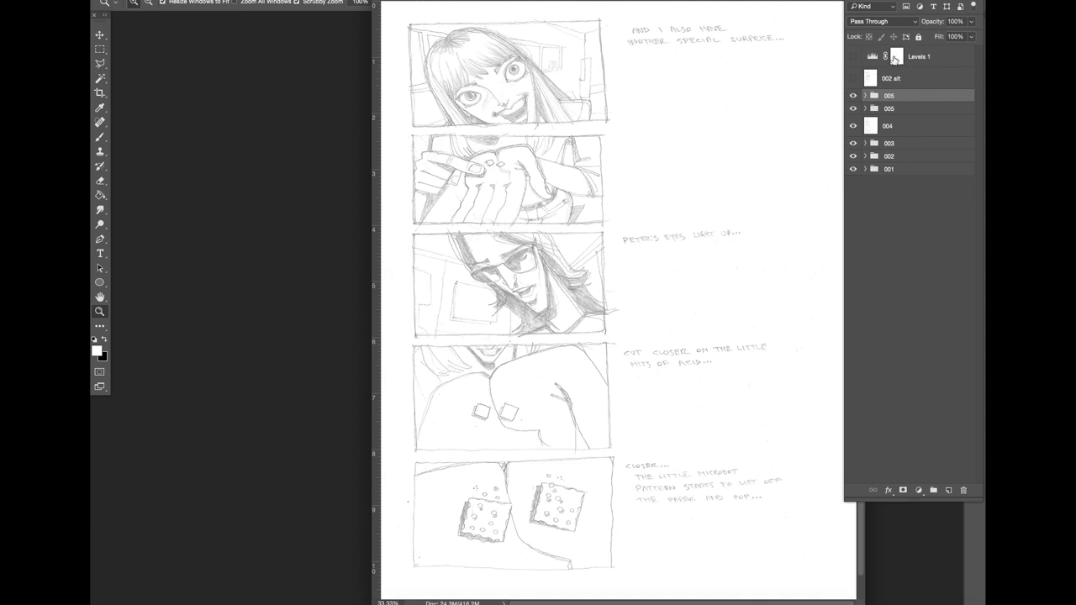
left_click(853, 56)
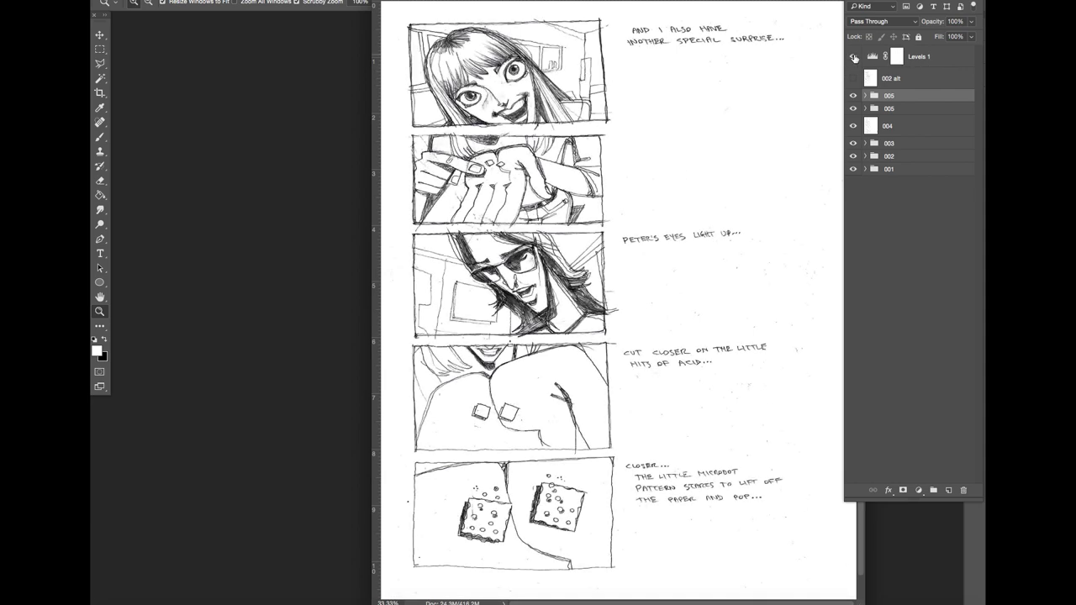
left_click_drag(853, 94, 852, 158)
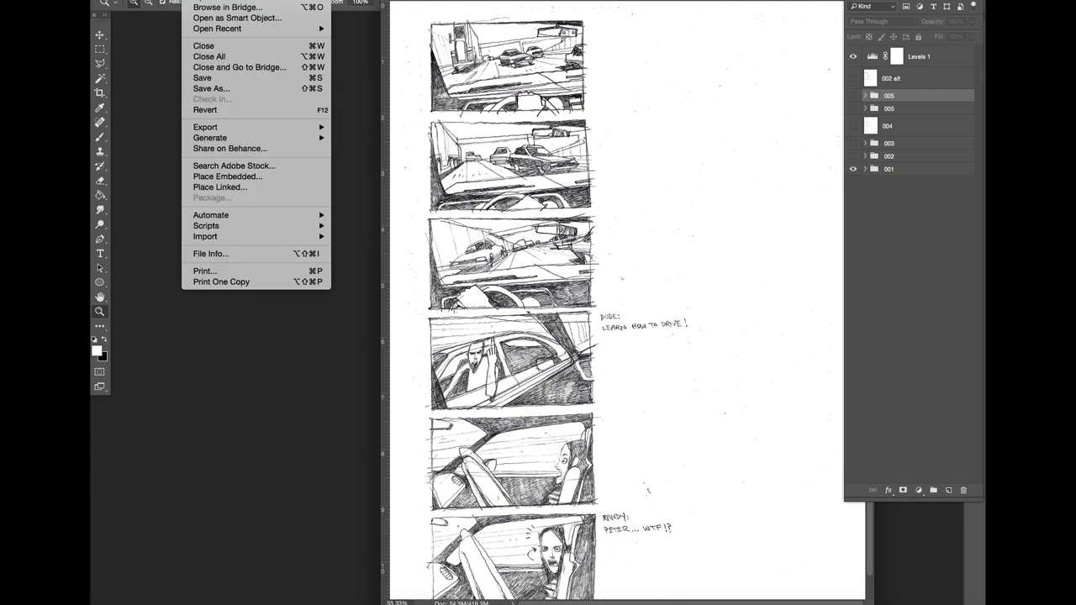
Step: Start a new document 1920 pixels wide and 1080 pixels high at 72 pixels/inch
key("super+n")
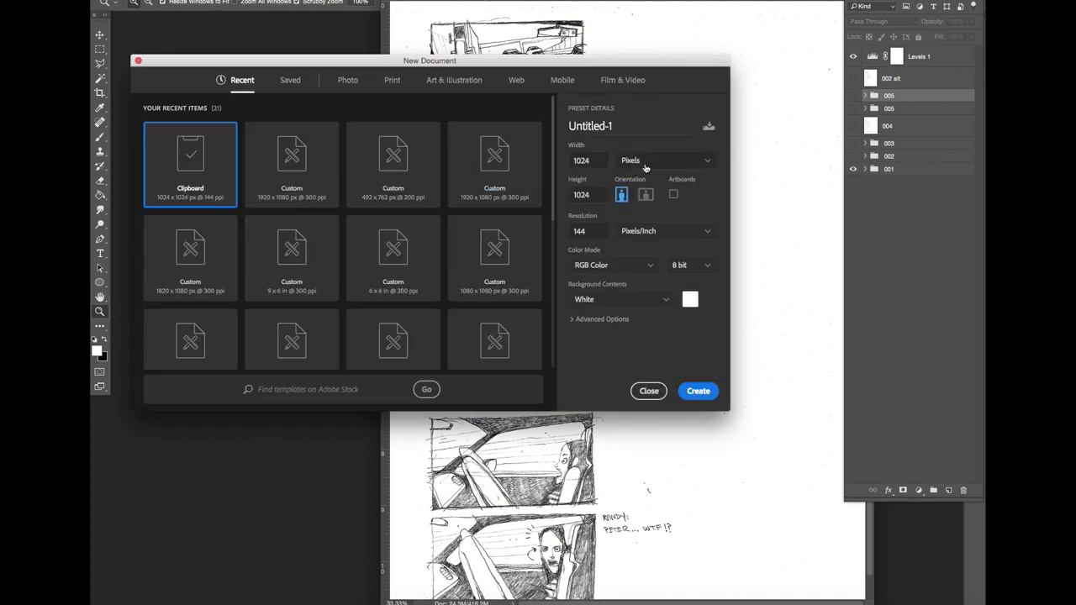
left_click(704, 164)
left_click(633, 184)
double_click(594, 160)
type("1920")
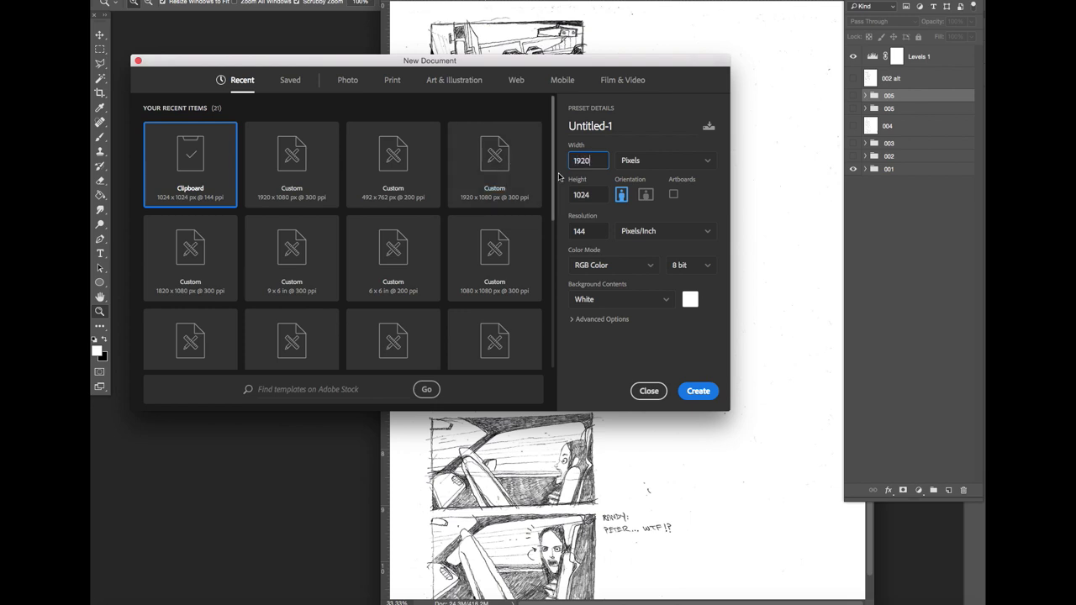
key("Tab")
type("10")
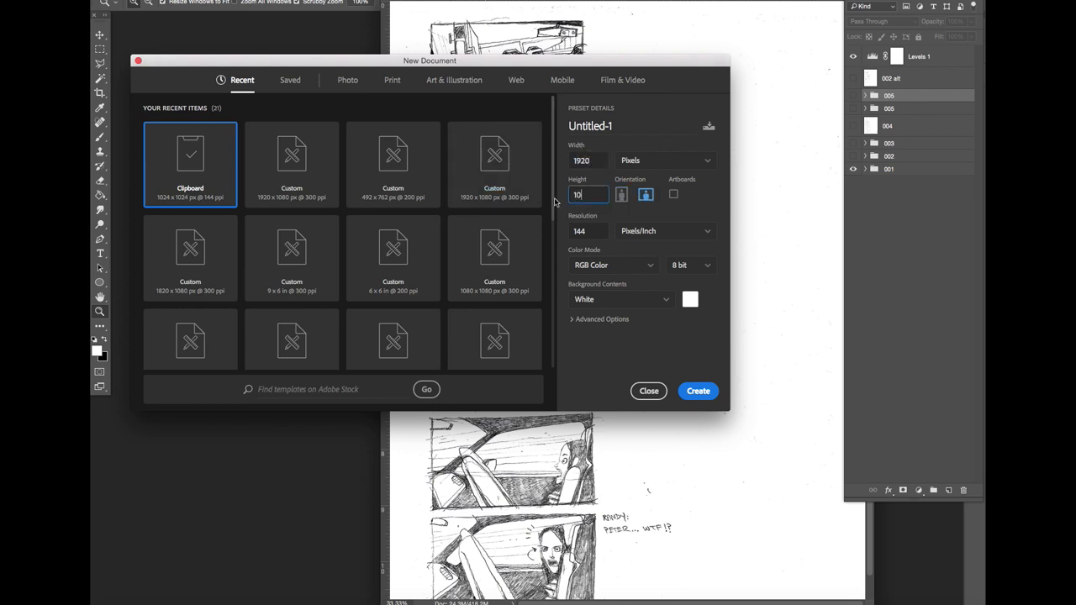
type("80")
key("Tab")
type("72")
Step: Set the new document's colour depth to 16 bit and create it
left_click(699, 266)
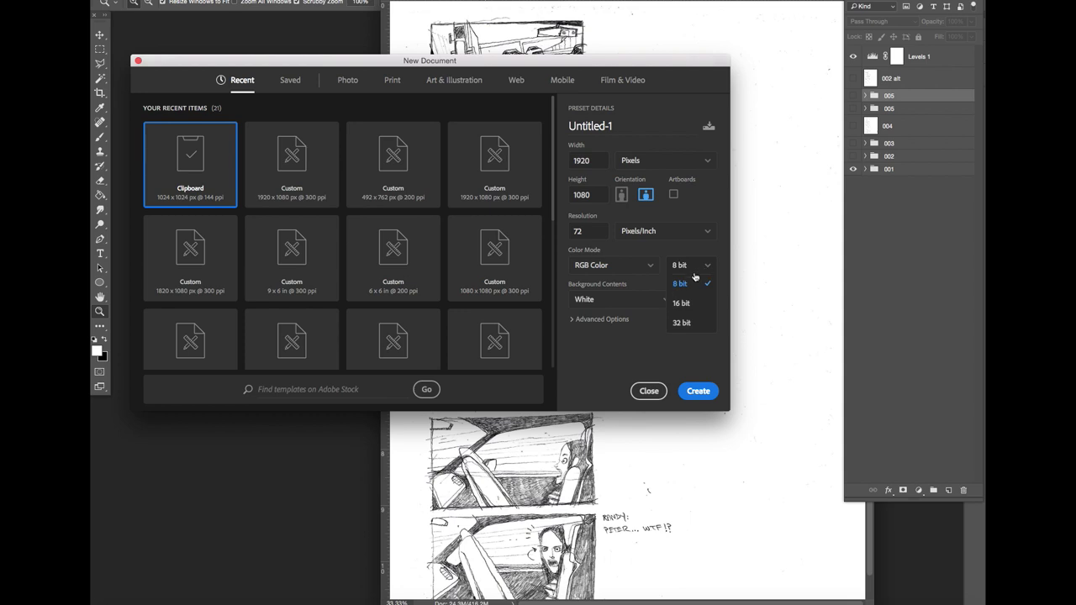
left_click(680, 304)
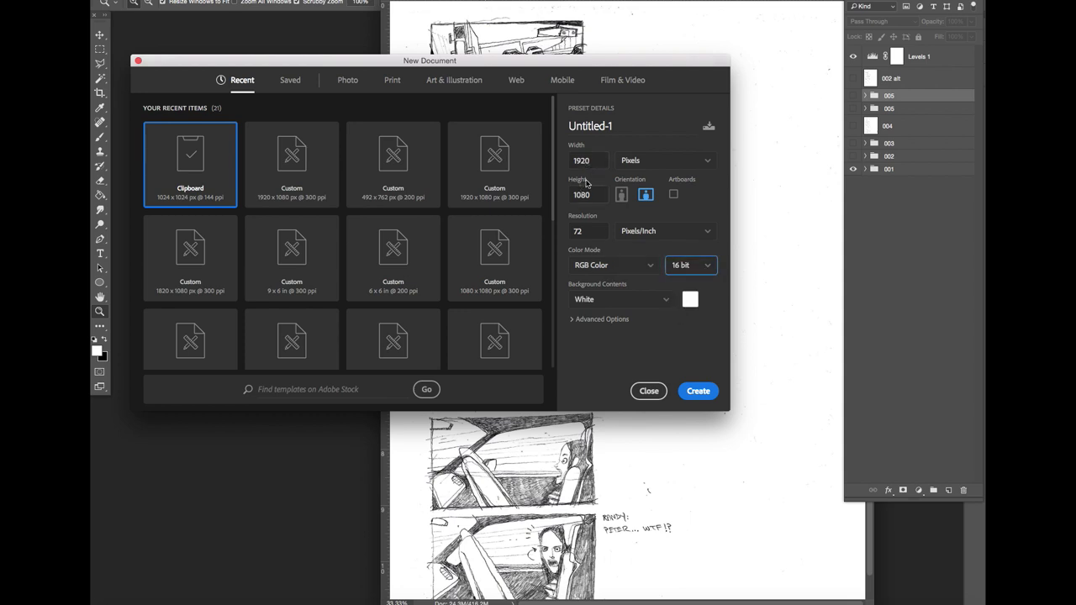
left_click(702, 391)
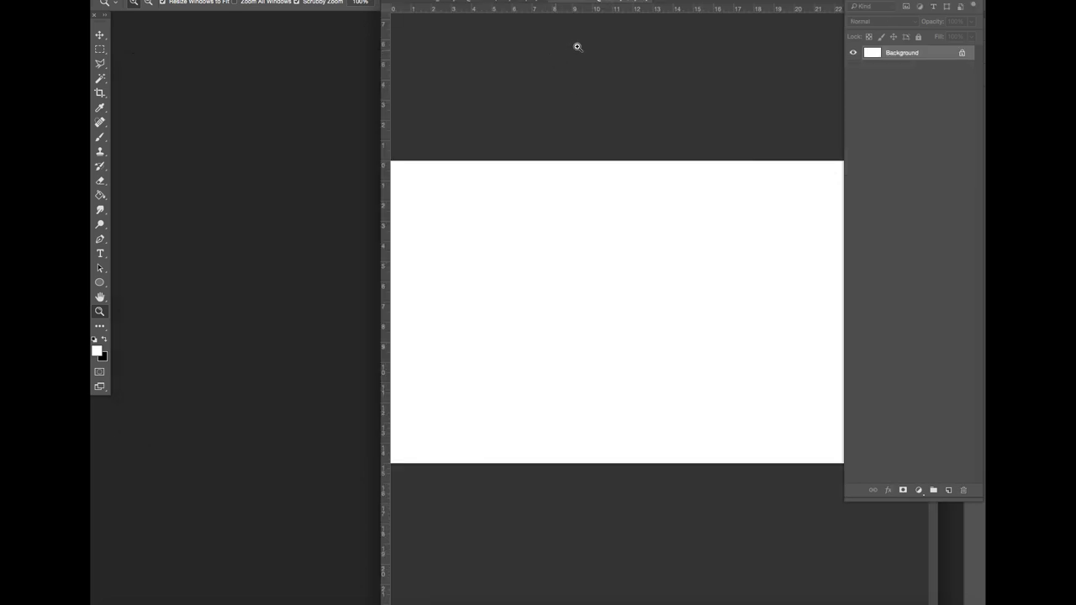
Step: Float the blank document in its own window, fit it around the canvas, and narrow the thumbnails window to sit beside it
left_click_drag(602, 7, 513, 88)
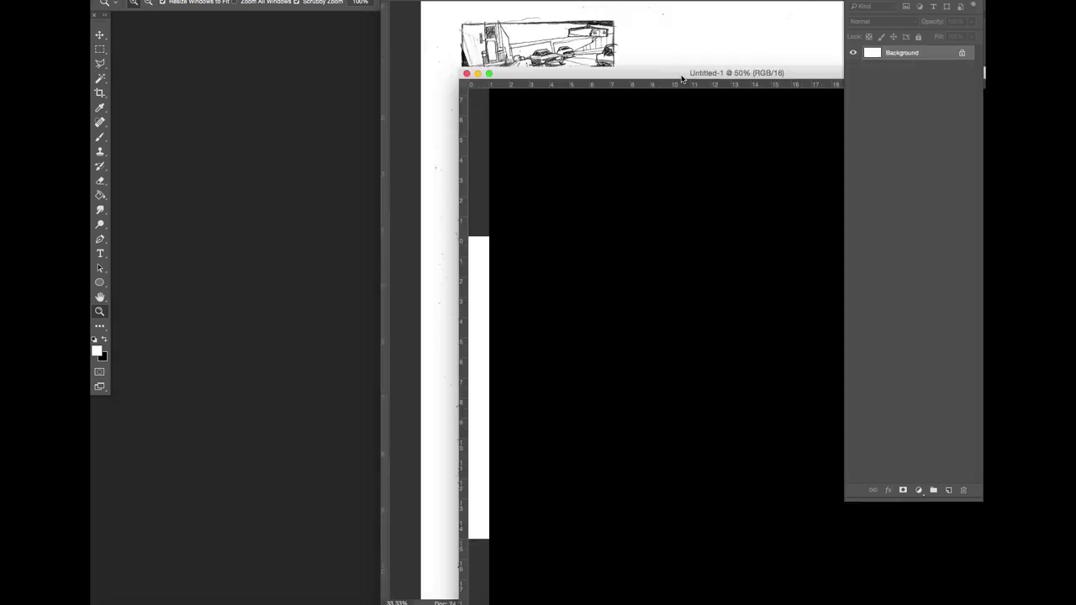
mouse_move(675, 74)
left_mouse_down()
mouse_move(386, 49)
mouse_move(358, 0)
left_mouse_up()
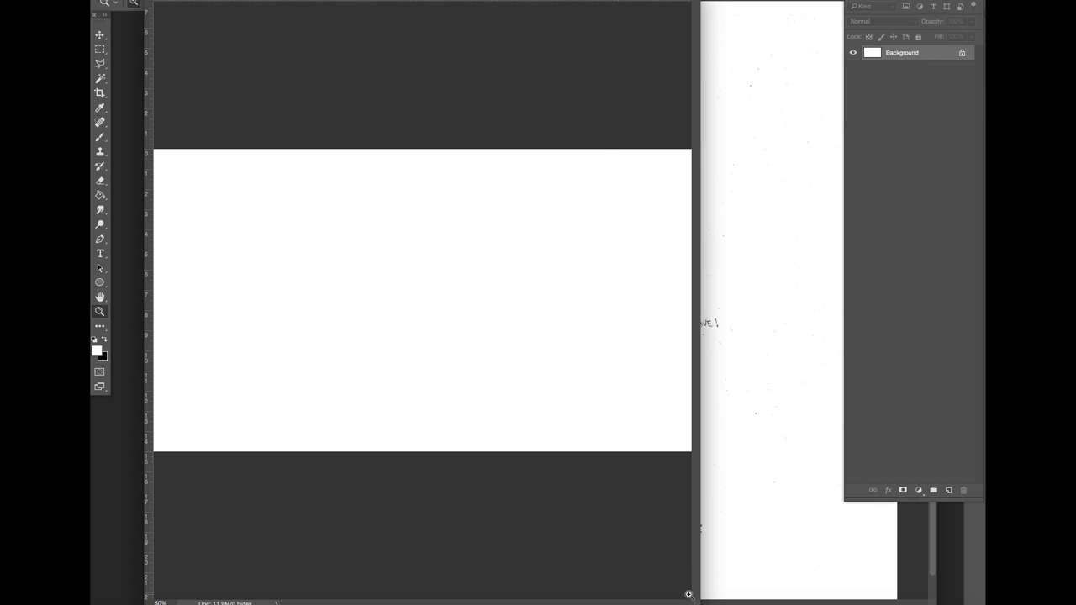
mouse_move(695, 603)
left_mouse_down()
mouse_move(730, 291)
mouse_move(702, 334)
left_mouse_up()
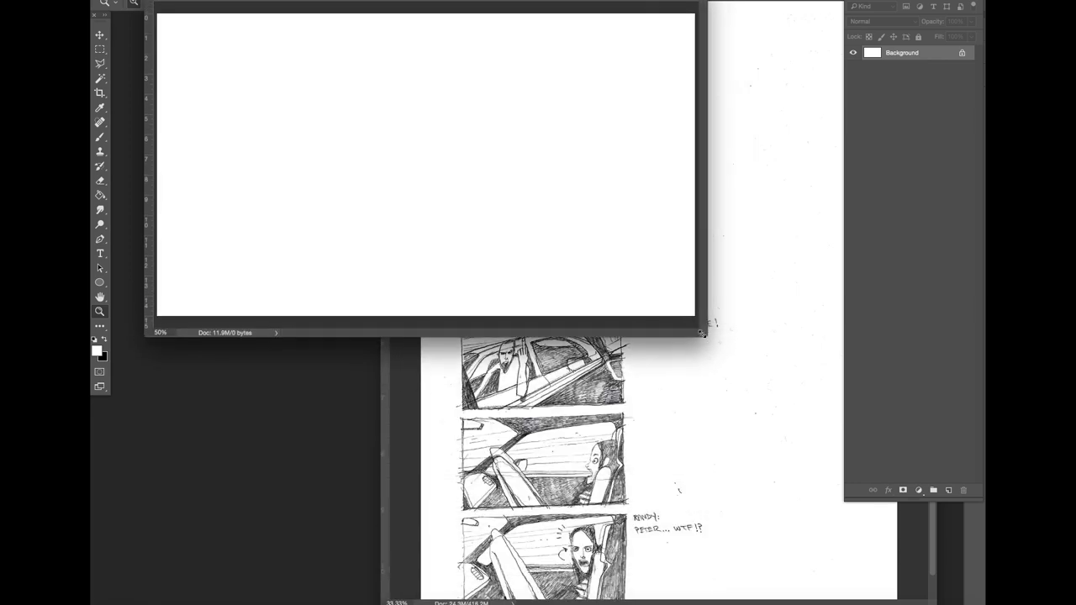
left_click(726, 361)
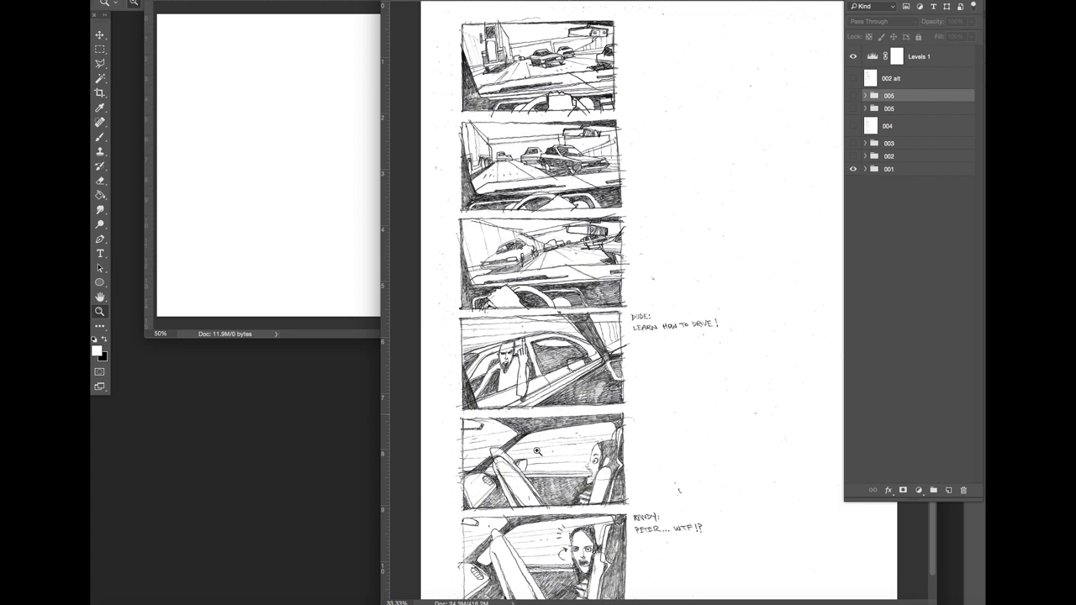
mouse_move(382, 602)
left_mouse_down()
mouse_move(564, 577)
mouse_move(691, 590)
left_mouse_up()
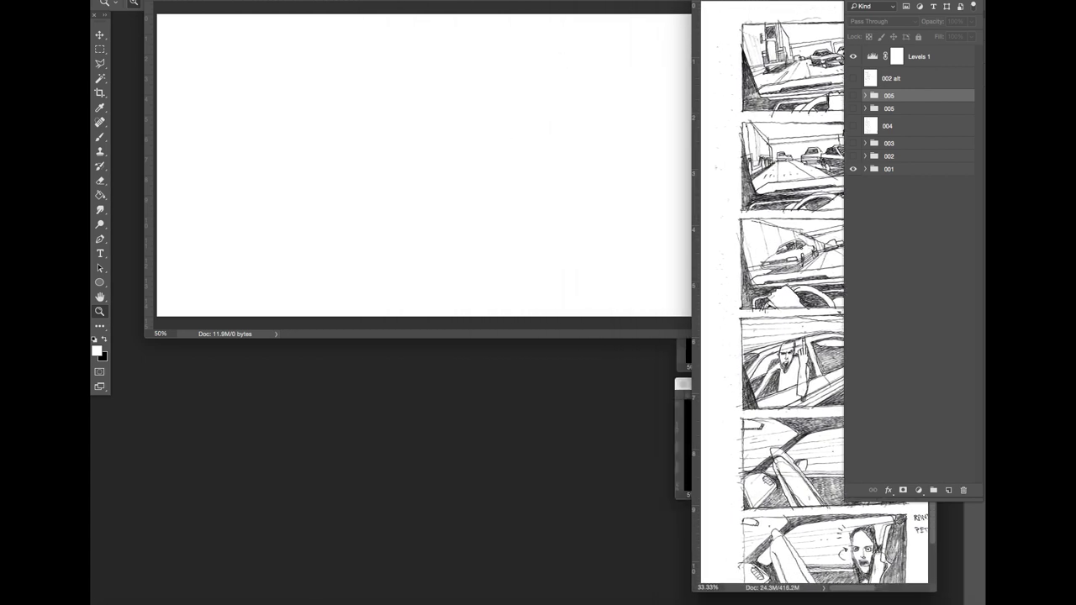
left_click_drag(632, 0, 615, 32)
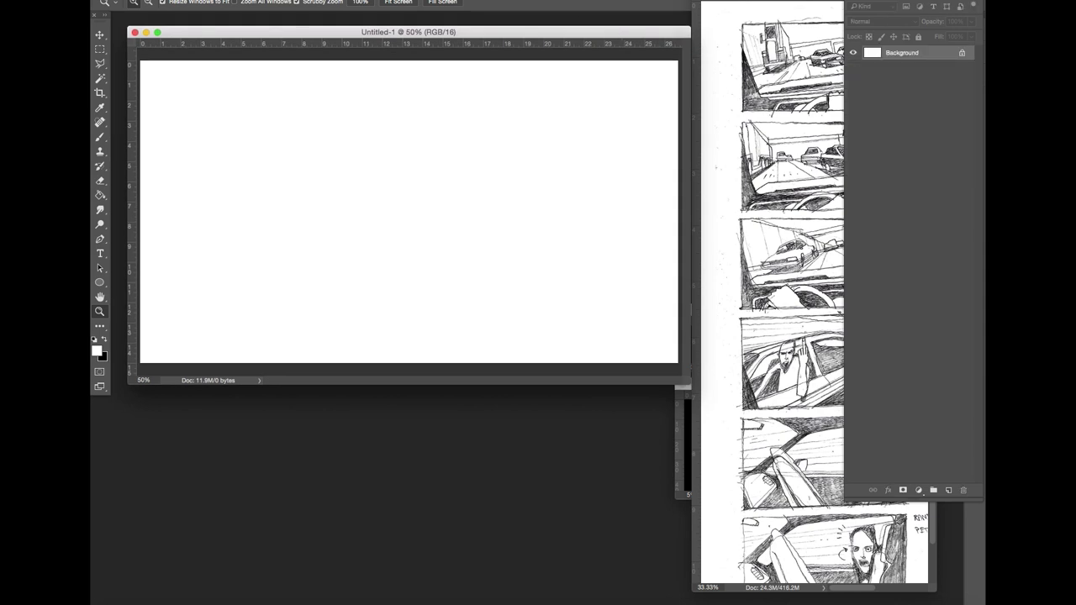
Step: Resize the blank document's image to a width of 4000 pixels with its proportions linked
left_click(243, 0)
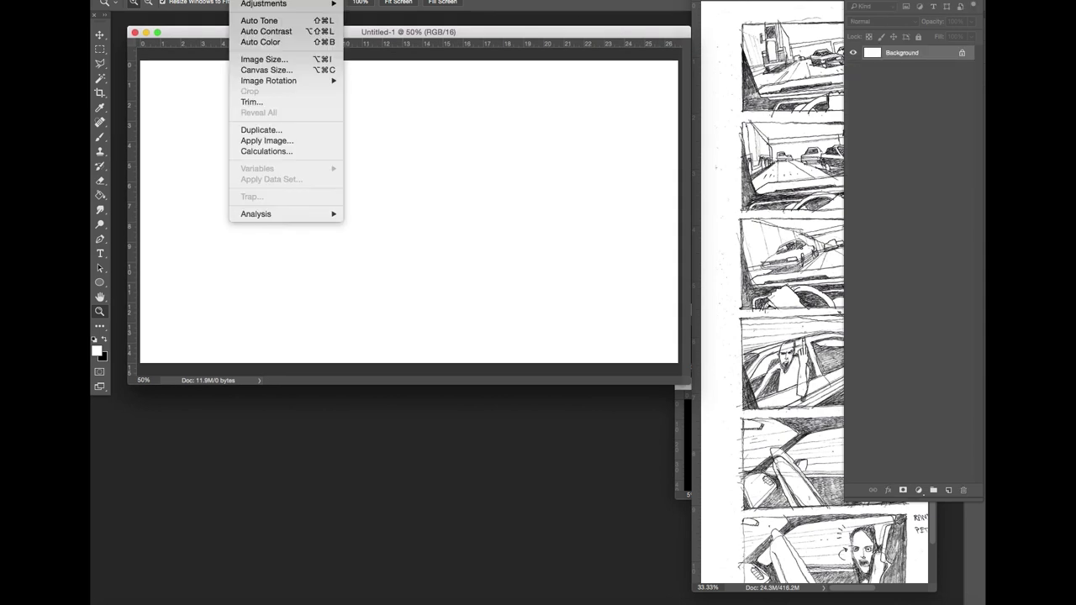
left_click(277, 61)
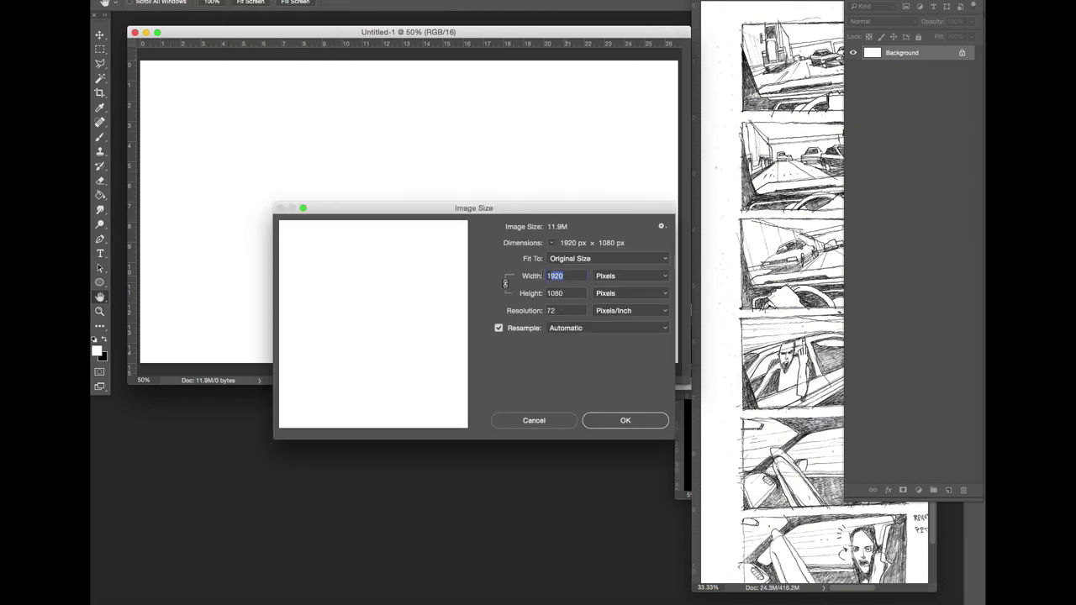
type("4000")
left_click(620, 423)
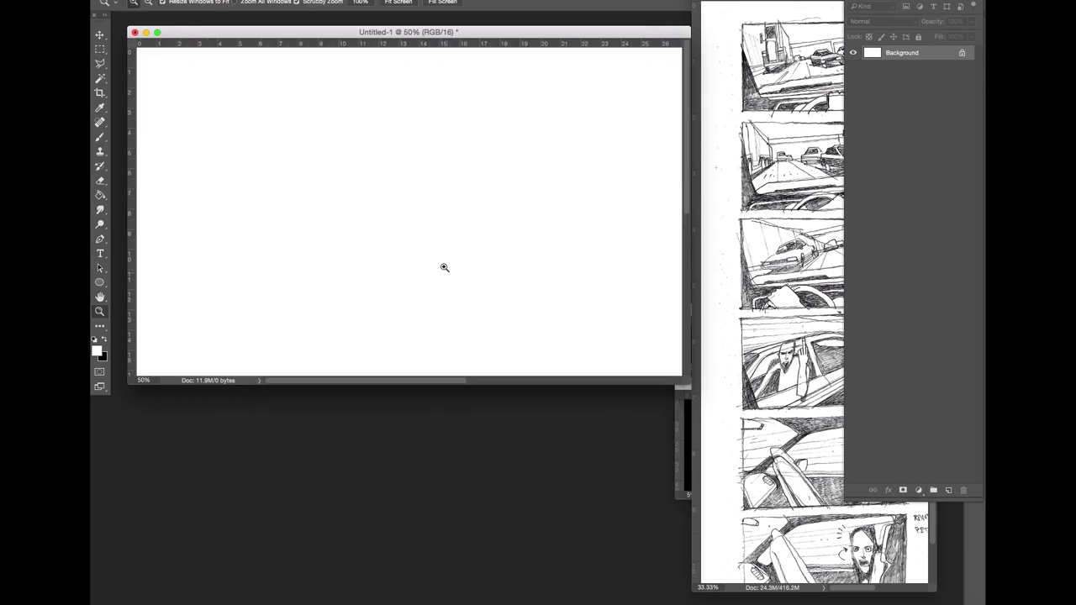
Step: Display the resized canvas at 25% and adjust its window to frame the whole canvas with a small margin
key("super+minus")
key("super+minus")
key("super+minus")
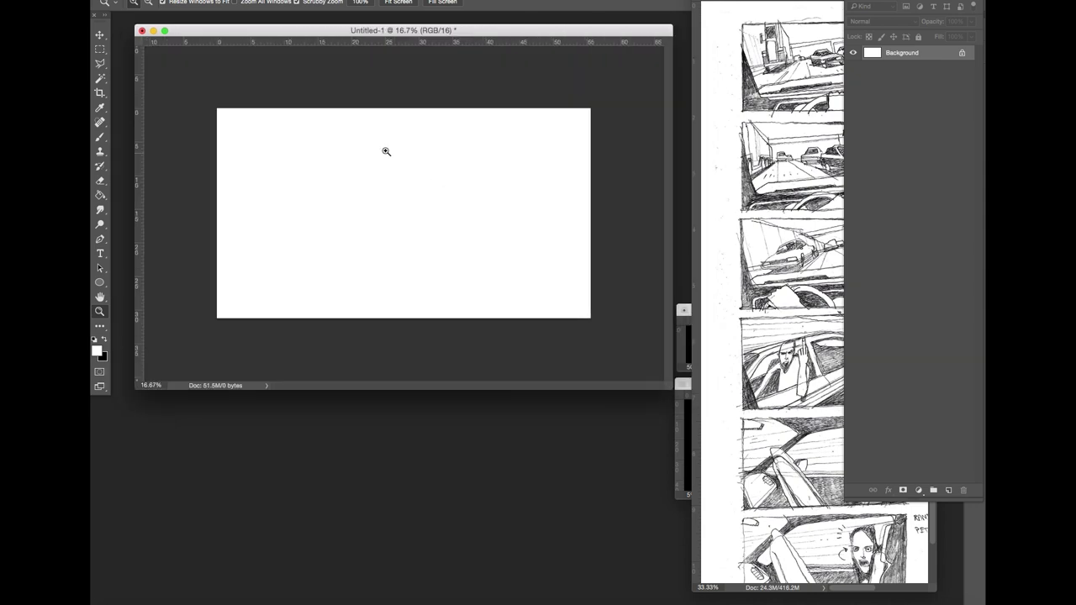
left_click(386, 151)
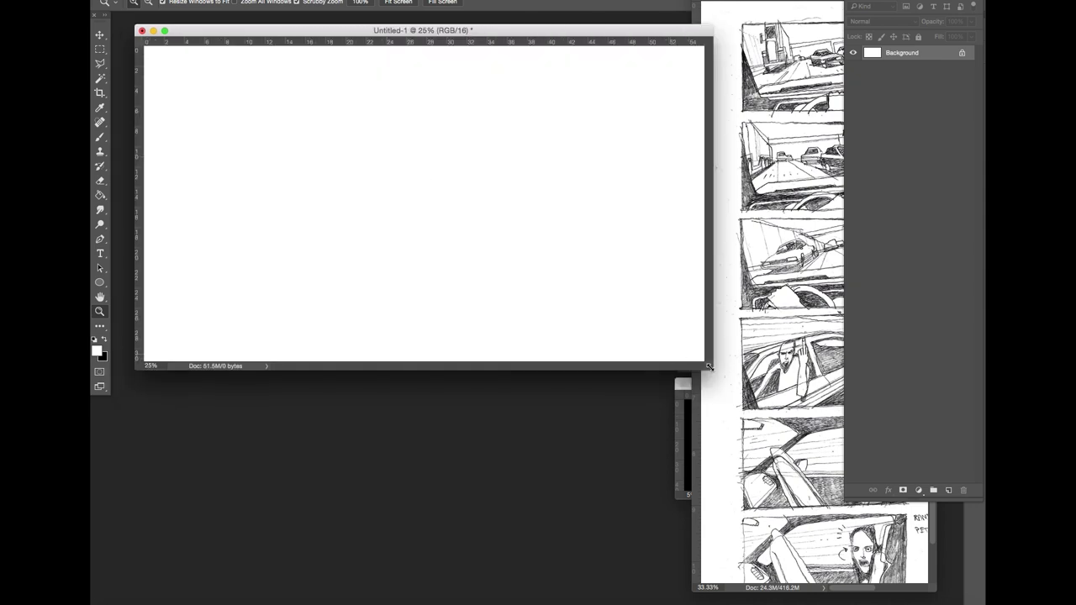
left_click_drag(708, 366, 726, 397)
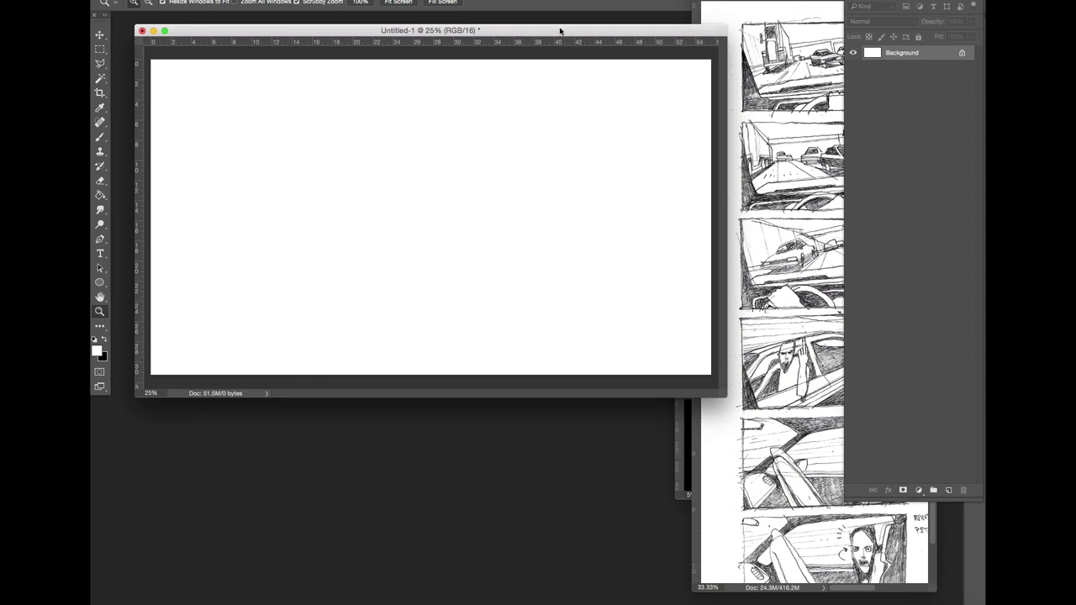
left_click_drag(560, 31, 545, 32)
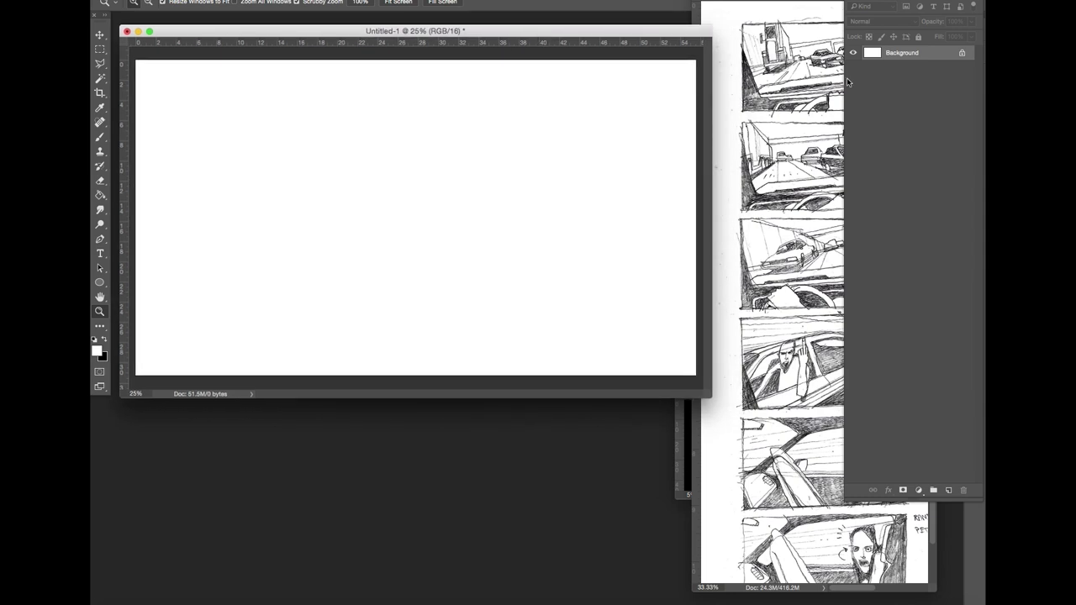
Step: Add a new layer above the Background and select the entire canvas
left_click(948, 490)
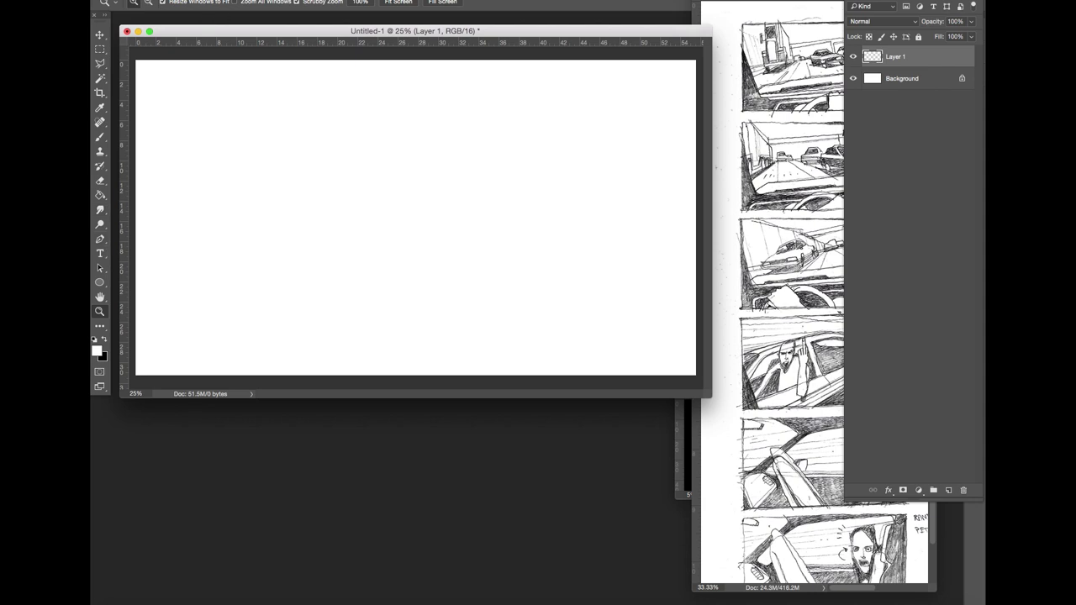
left_click(336, 0)
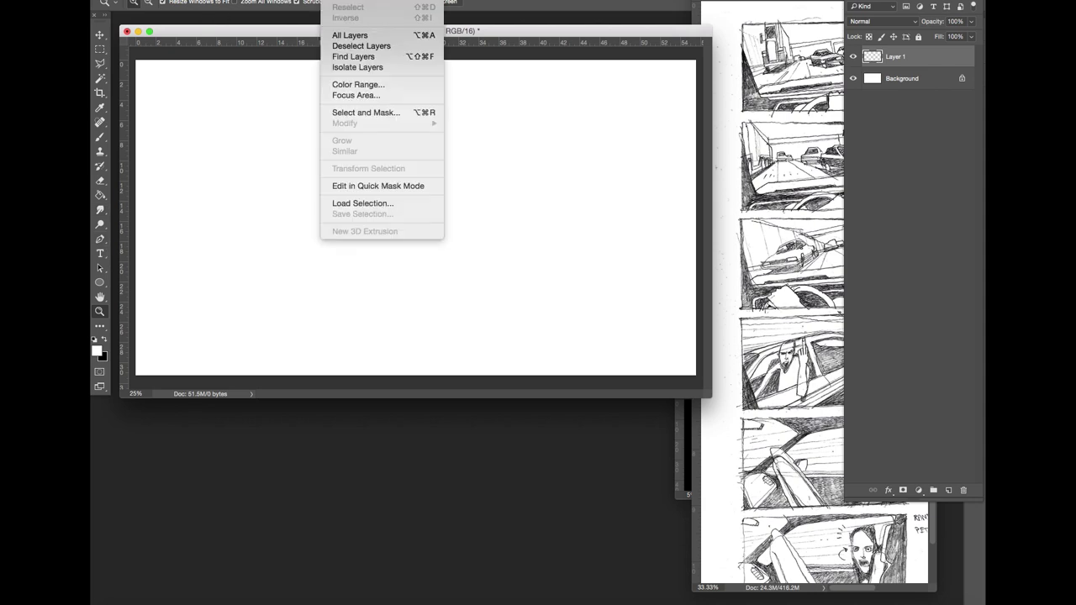
key("super+a")
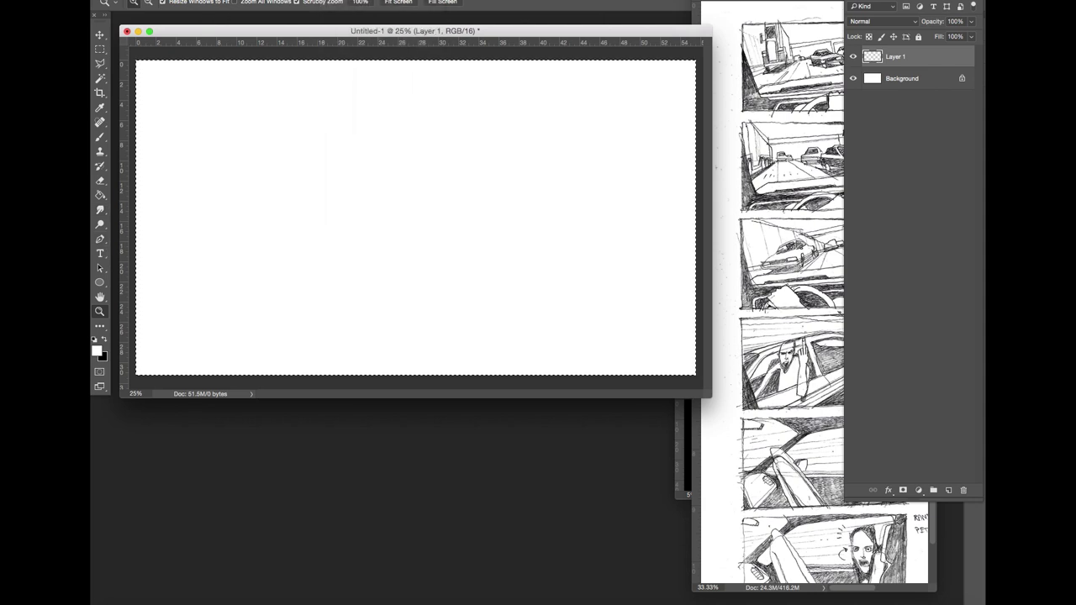
Step: Stroke the canvas outline on the new layer with a centred 5 px black line and clear the selection
left_click(221, 0)
left_click(232, 161)
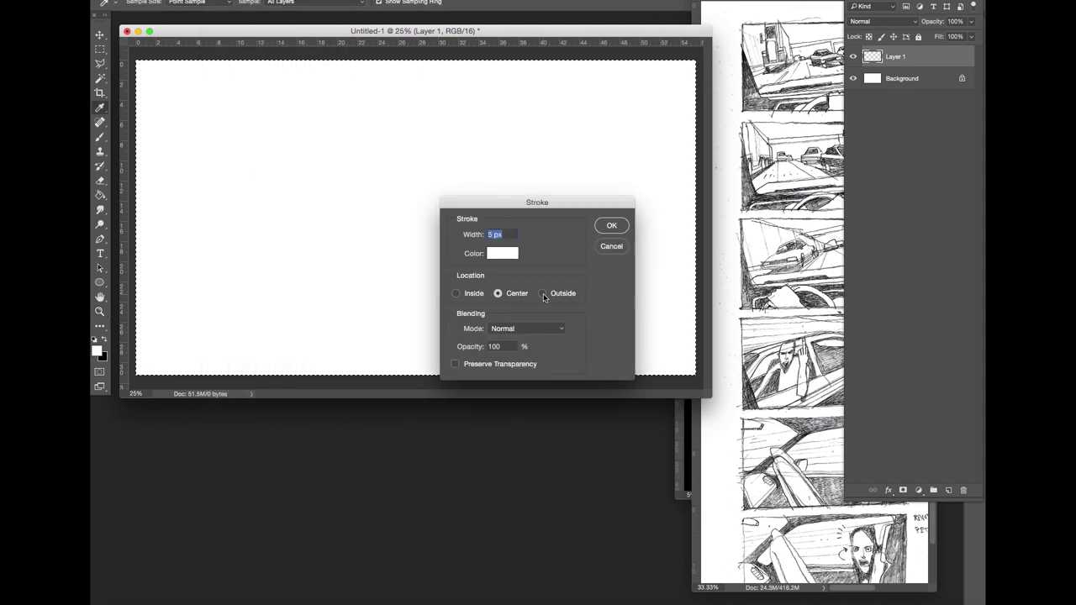
left_click(502, 253)
left_click(555, 359)
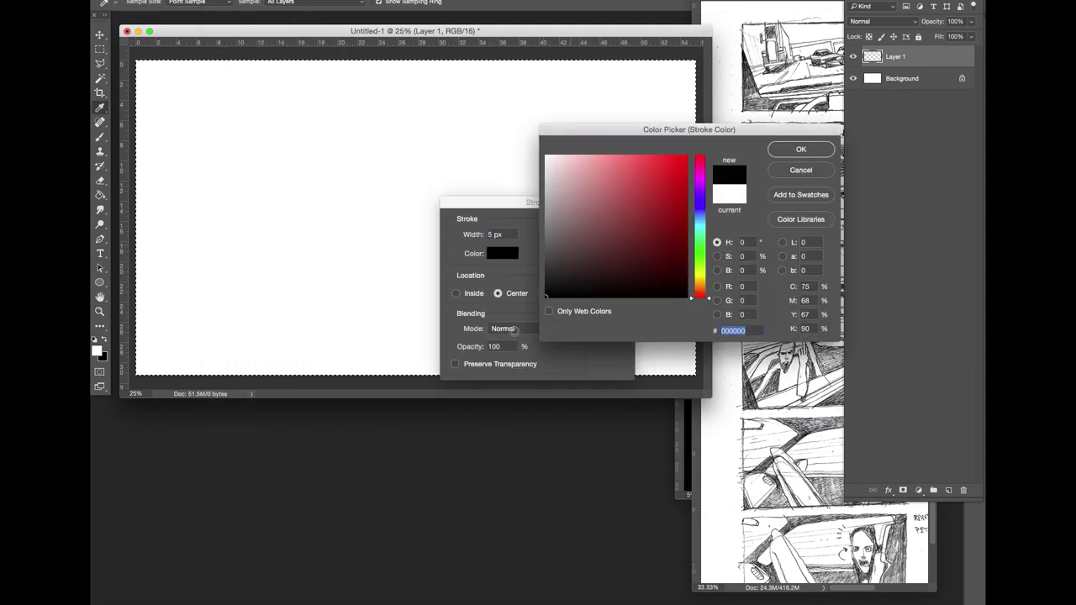
left_click(820, 148)
left_click(612, 226)
key("z")
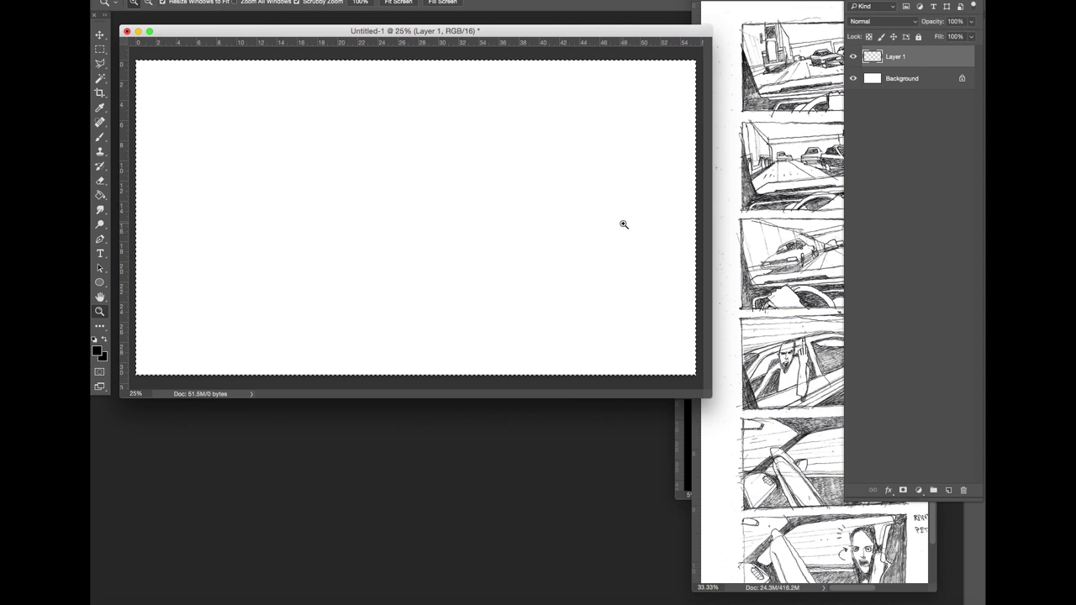
key("super+d")
Step: Enlarge the canvas to 5000 pixels wide and increase its height, keeping the outlined frame centred
left_click(248, 1)
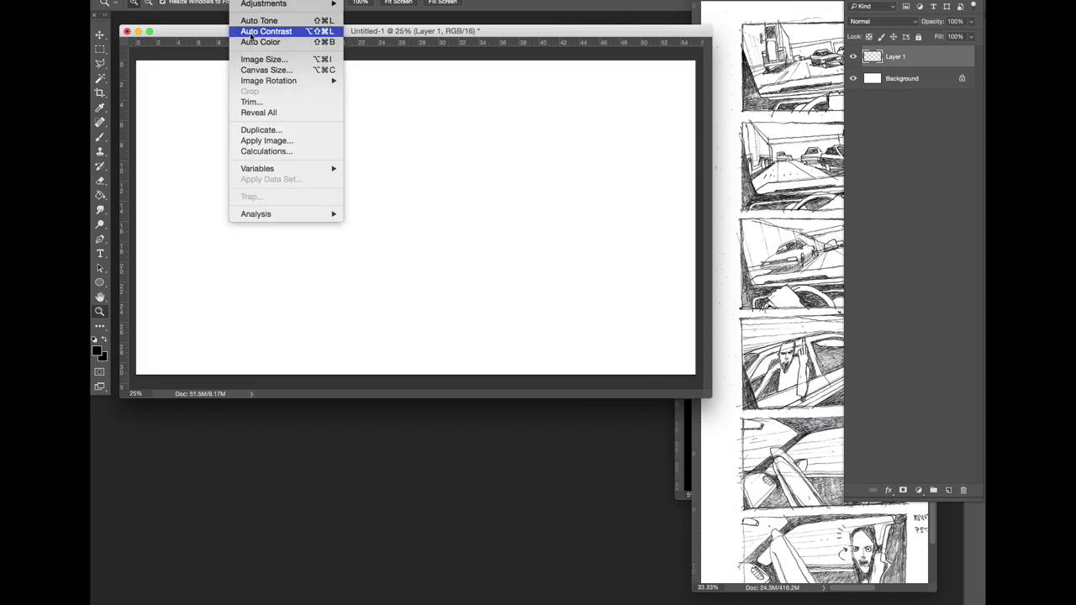
left_click(264, 70)
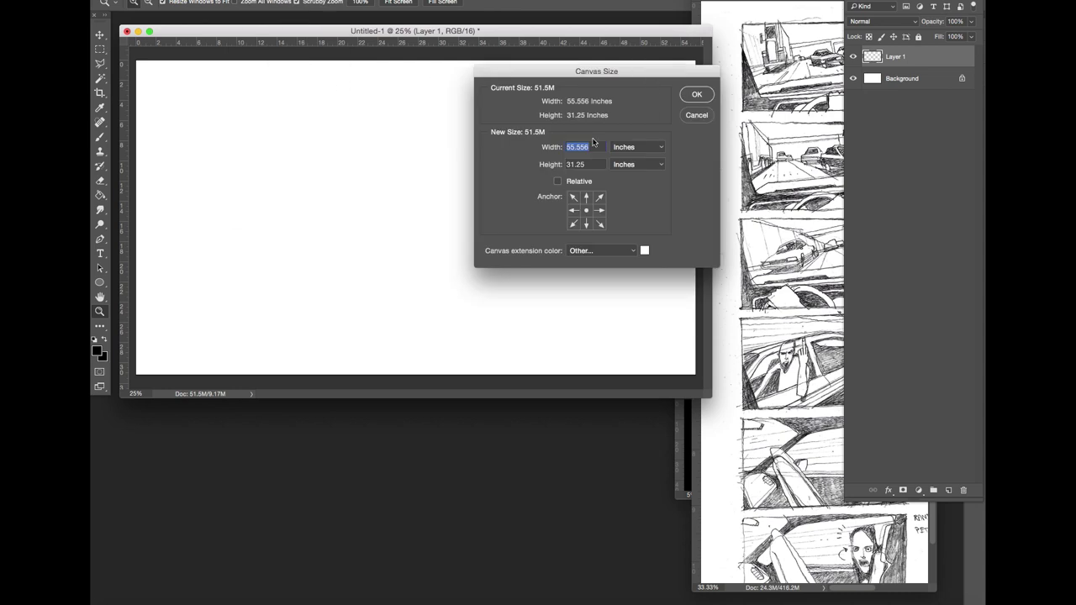
left_click(643, 150)
left_click(635, 142)
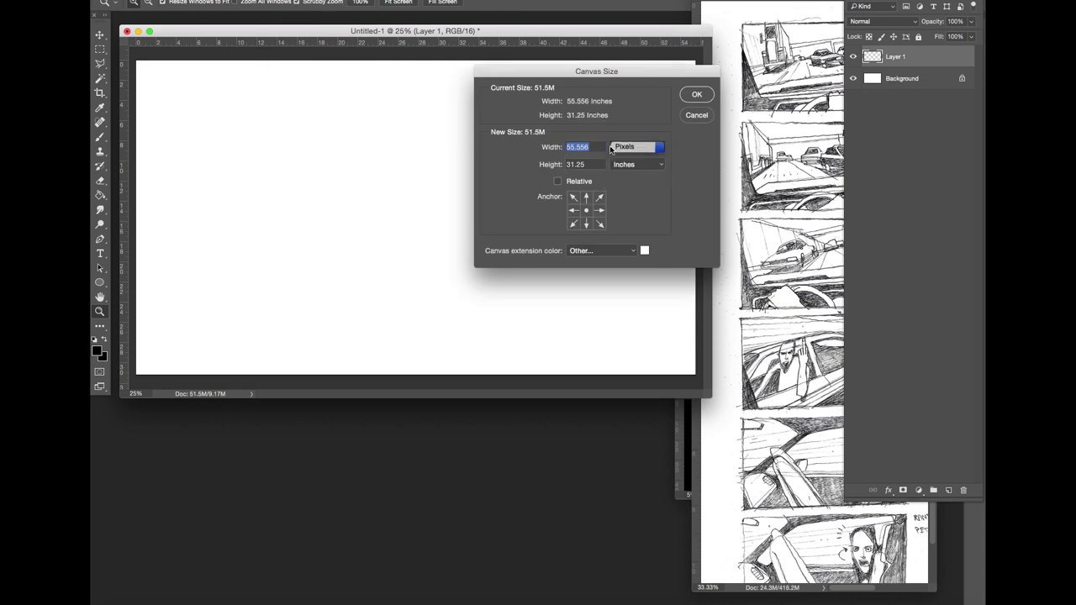
left_click(593, 146)
double_click(568, 146)
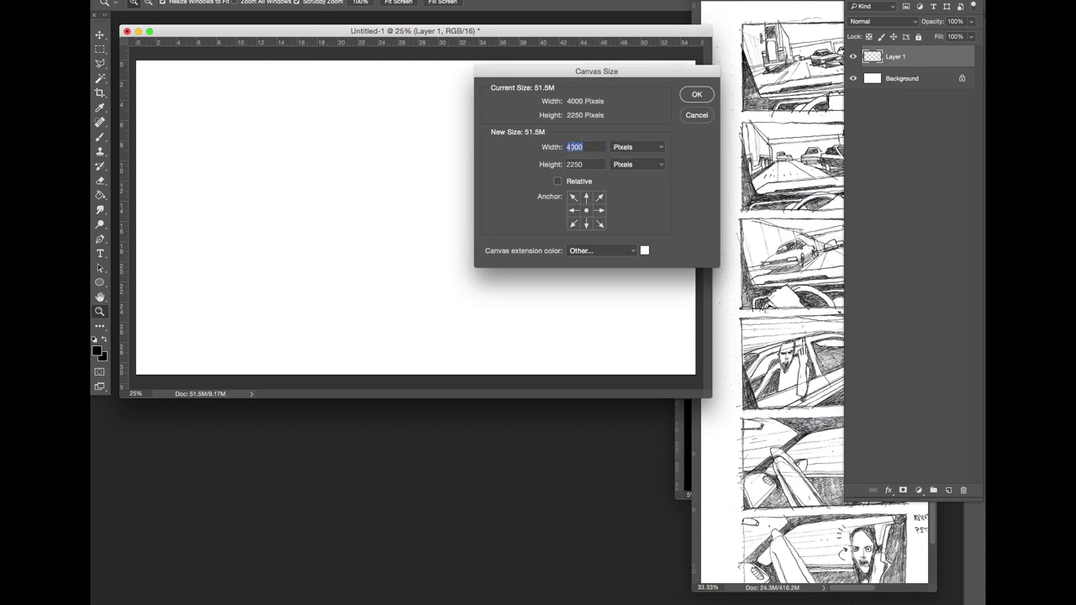
left_click(568, 146)
double_click(568, 146)
left_click(569, 145)
type("5")
key("Tab")
left_click(569, 163)
left_click(696, 95)
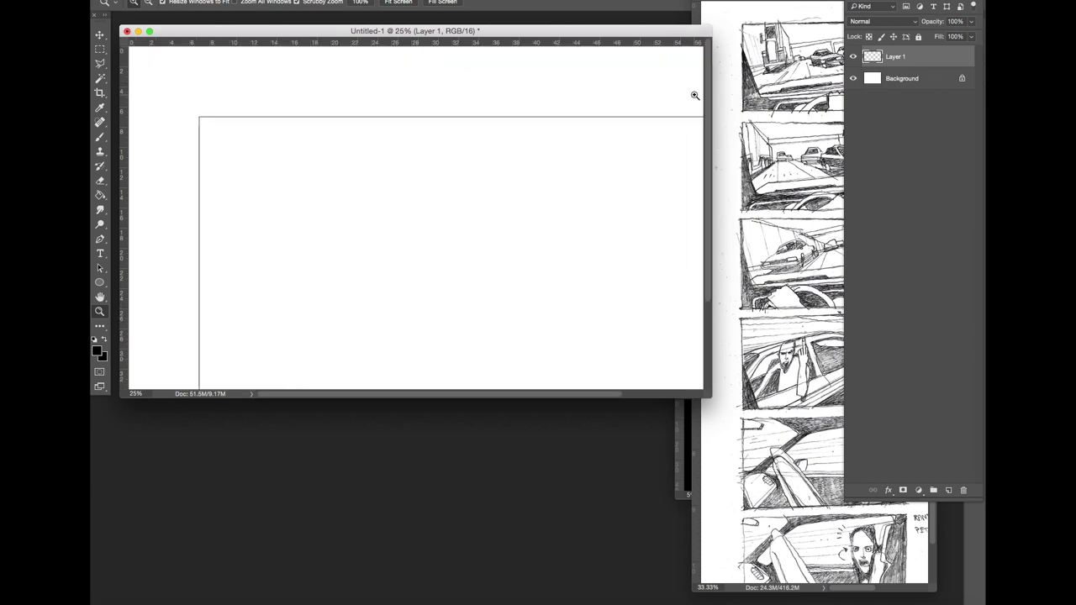
Step: Select the margin around the outlined frame by picking the frame's interior with the Magic Wand and inverting the selection
left_click(440, 281, "alt")
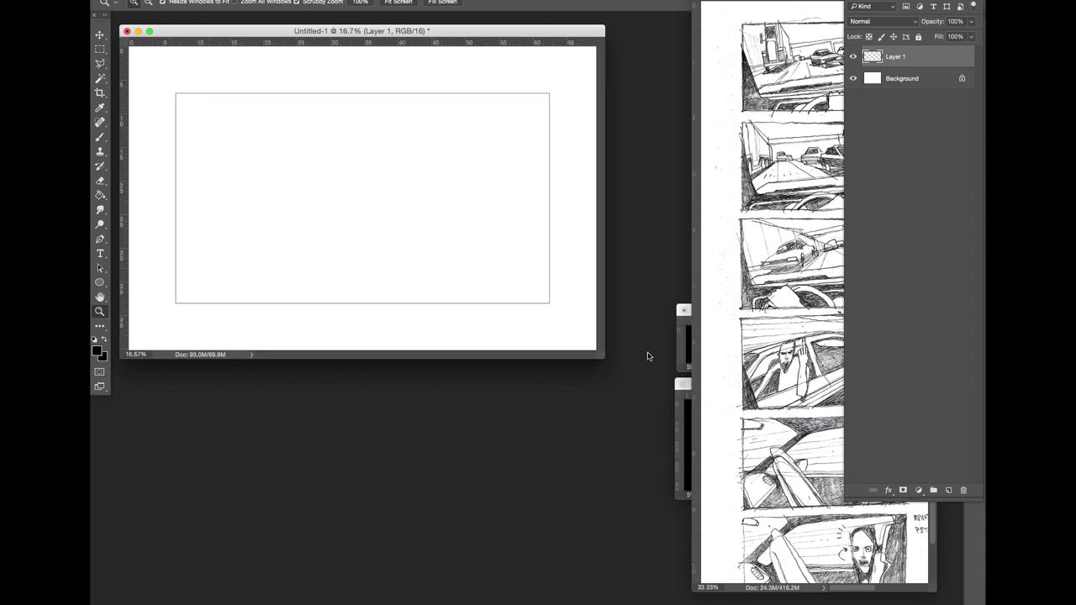
left_click_drag(594, 358, 739, 473)
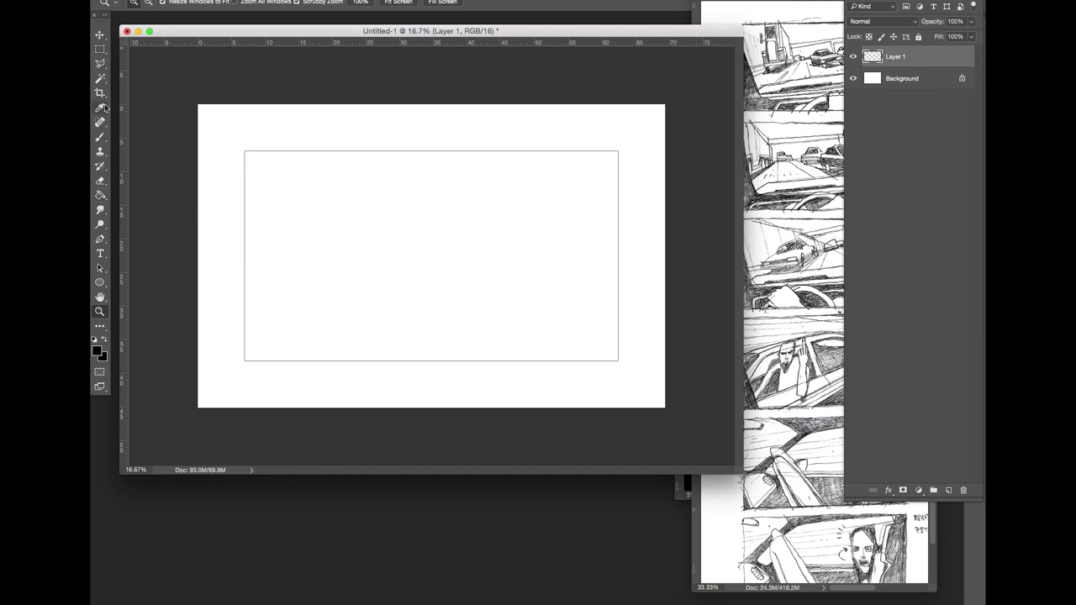
left_click(100, 78)
left_click(393, 264)
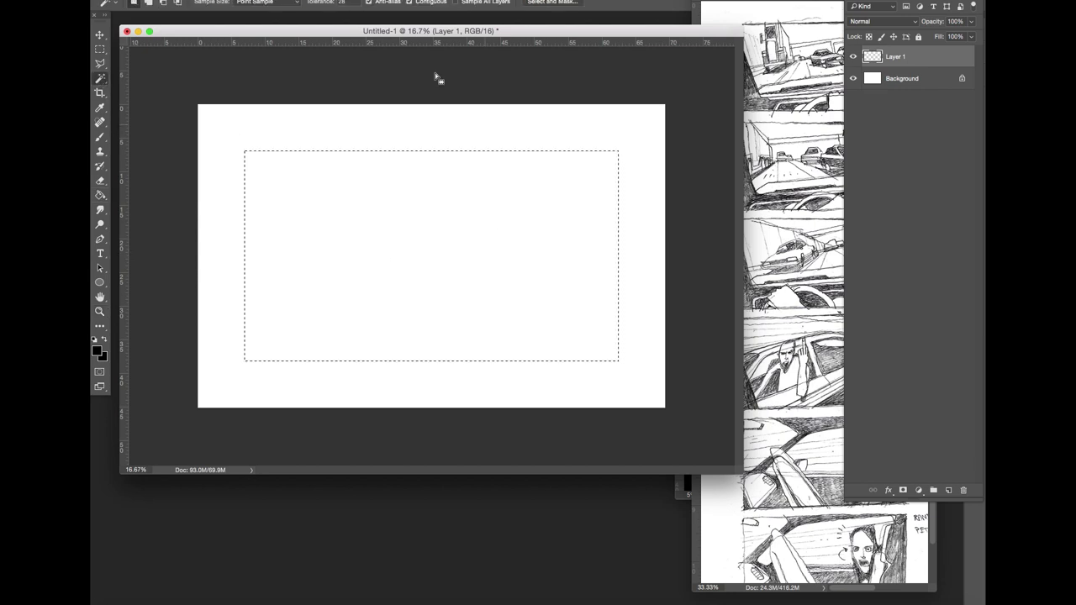
left_click(336, 0)
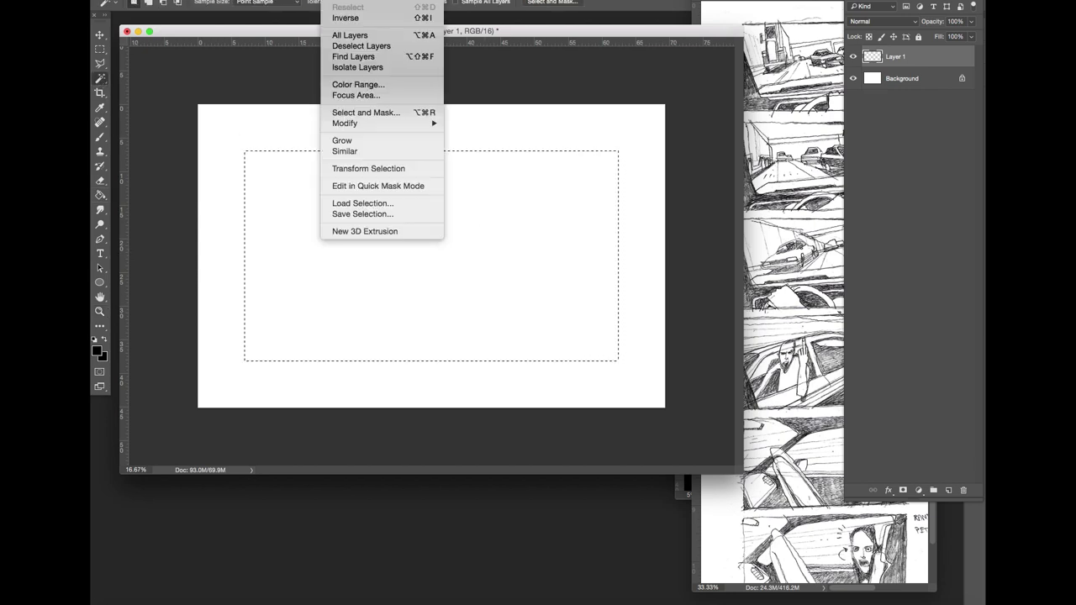
left_click(340, 17)
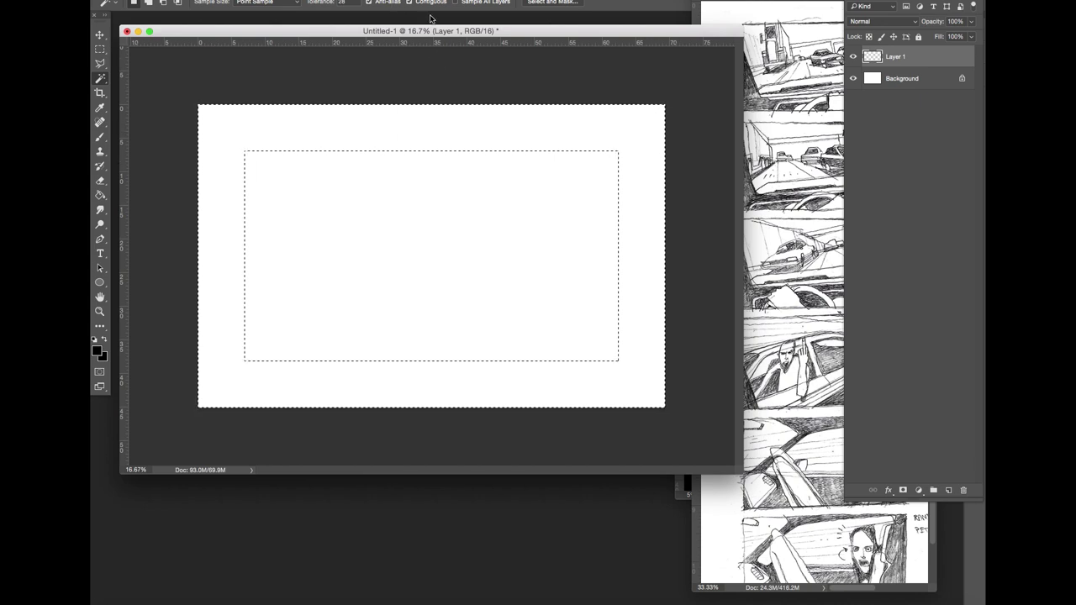
Step: Fill the selected margin around the frame with black and clear the selection
left_click(223, 0)
left_click(236, 151)
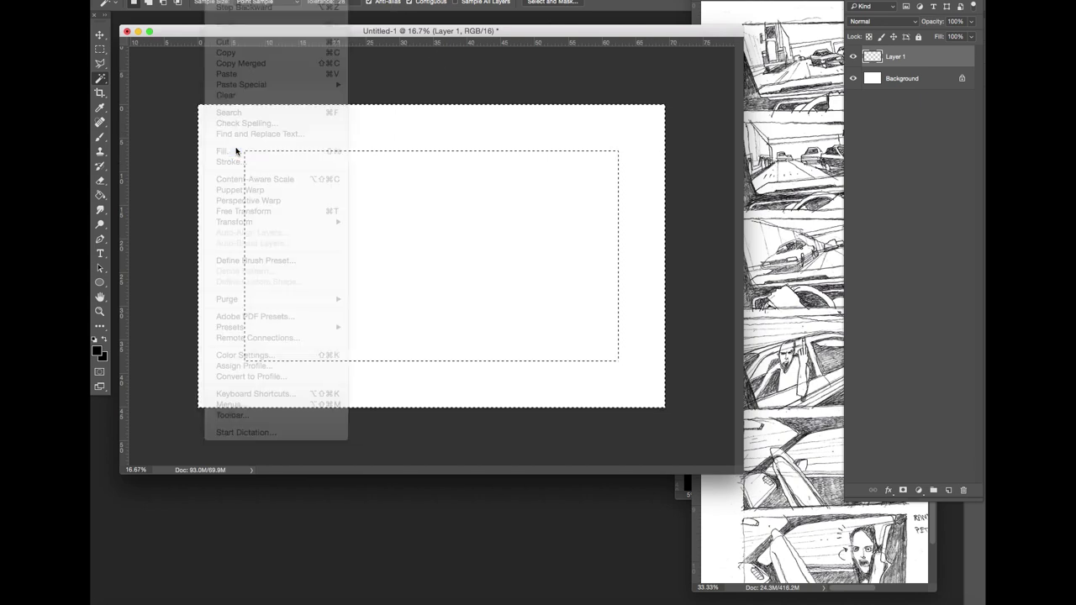
left_click(616, 250)
key("w")
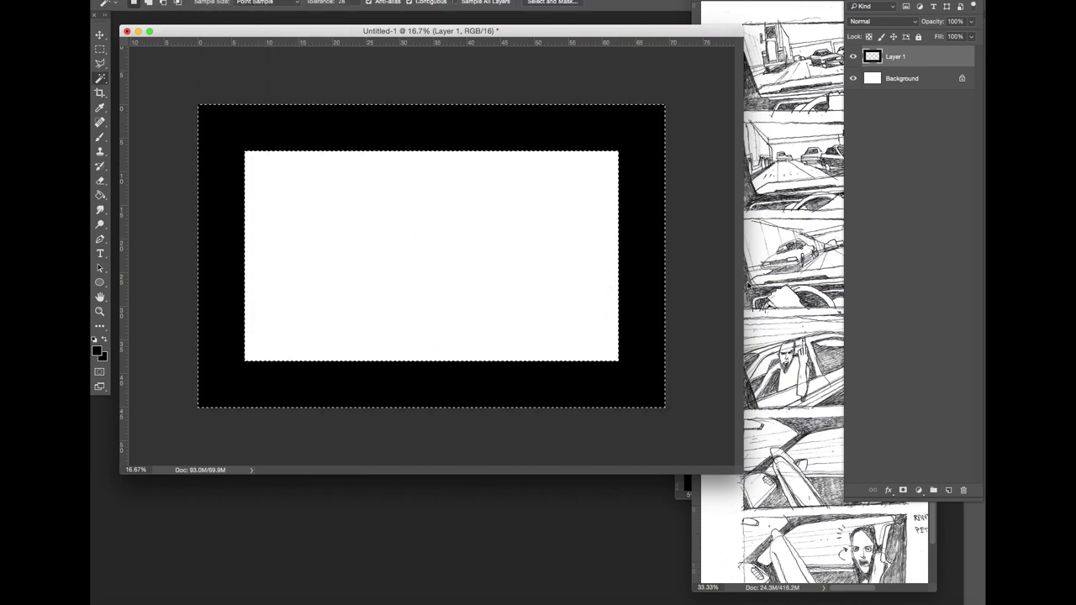
key("super+d")
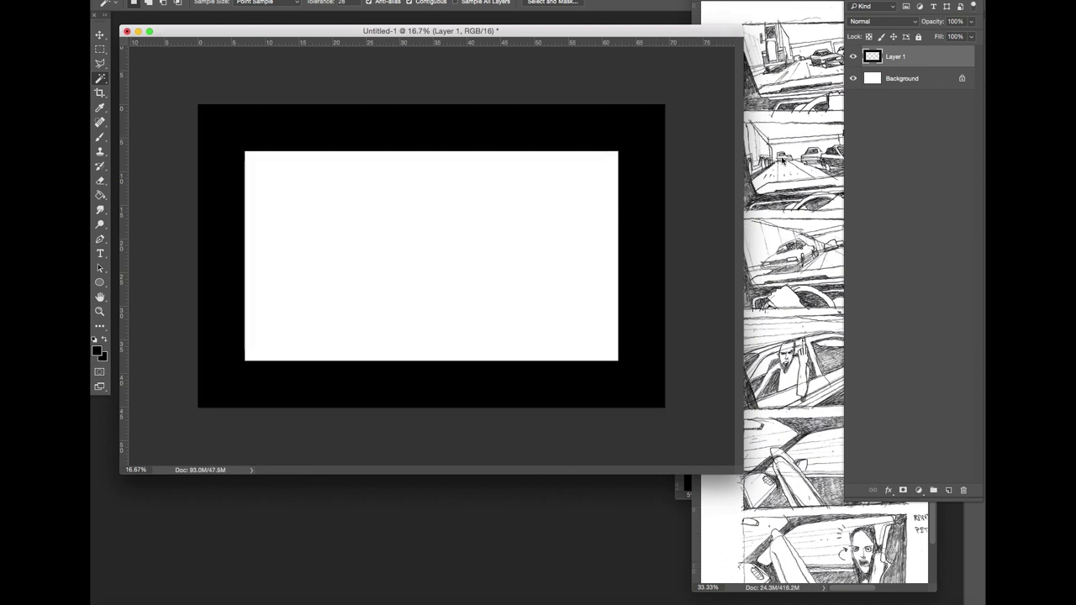
Step: Replace the locked Background with an unlocked copy of it named white
left_click_drag(908, 80, 964, 489)
double_click(907, 78)
type("white")
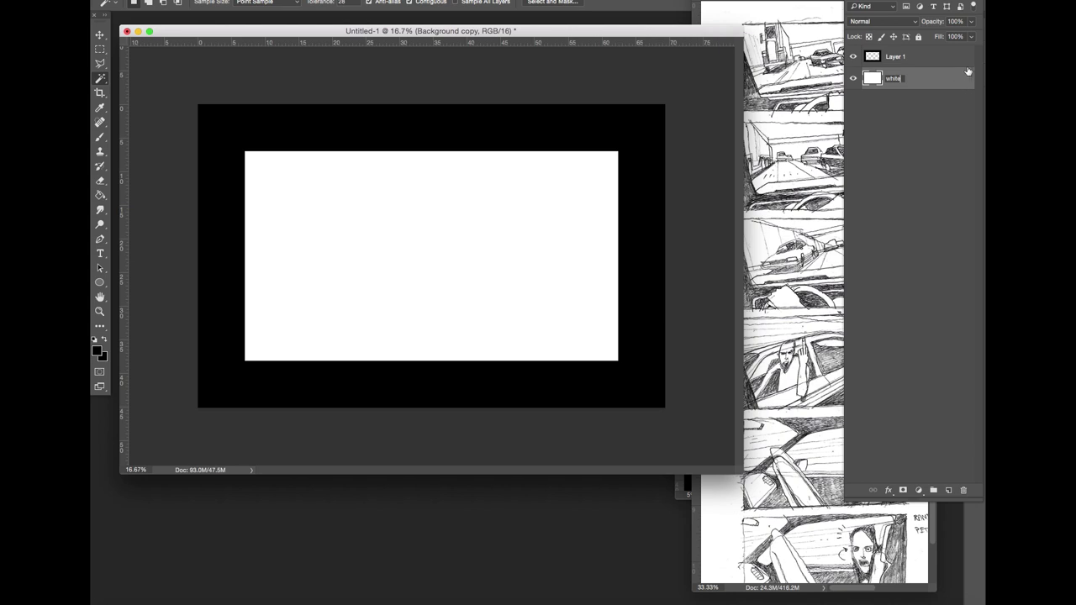
Step: Rename the black border layer as frame and shrink the document window to fit around the canvas
double_click(900, 64)
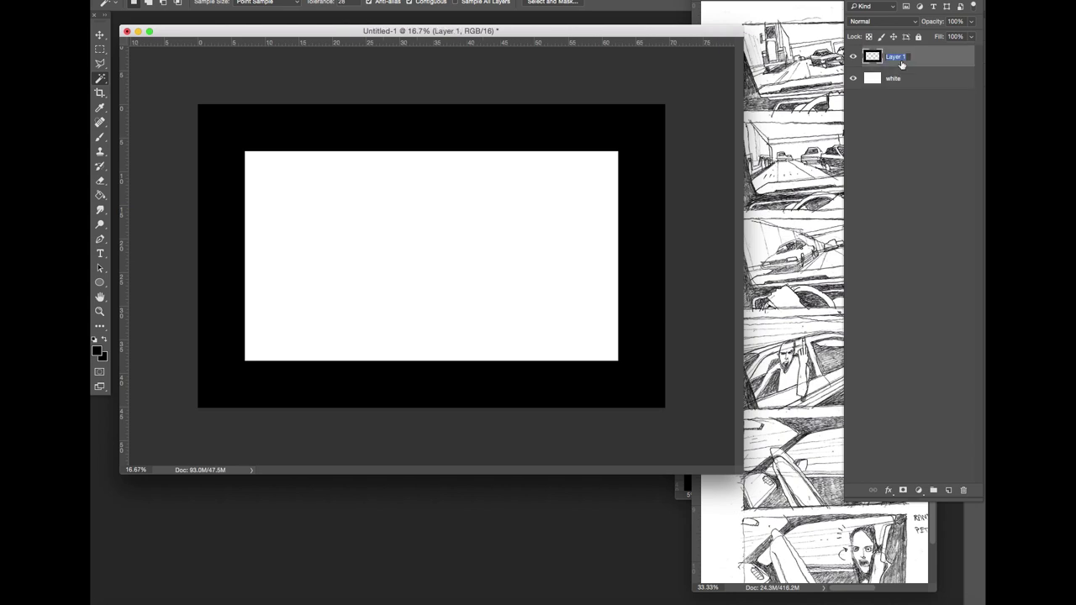
type("black")
key("Return")
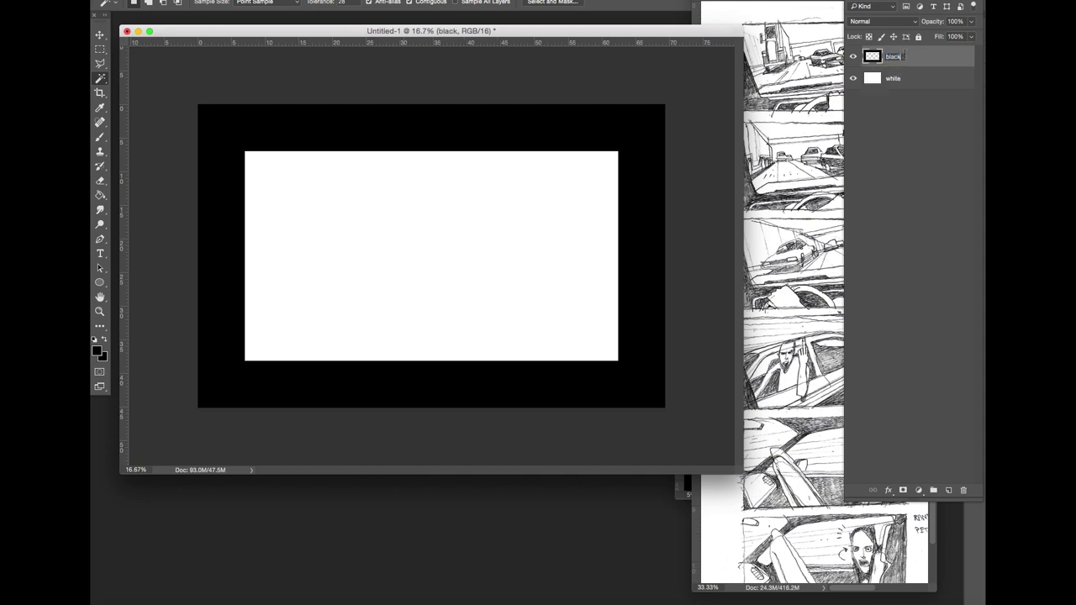
type("frame")
key("Return")
left_click_drag(734, 470, 616, 364)
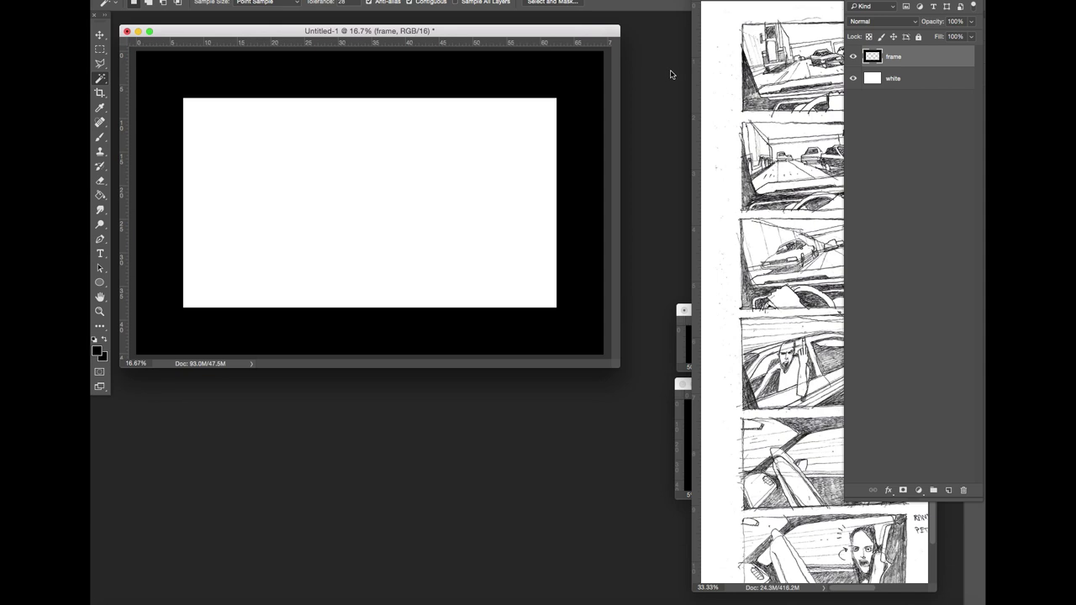
Step: Bring the thumbnails window into full view, copy the first panel, and paste it into the frame document above the white layer
left_click(741, 28)
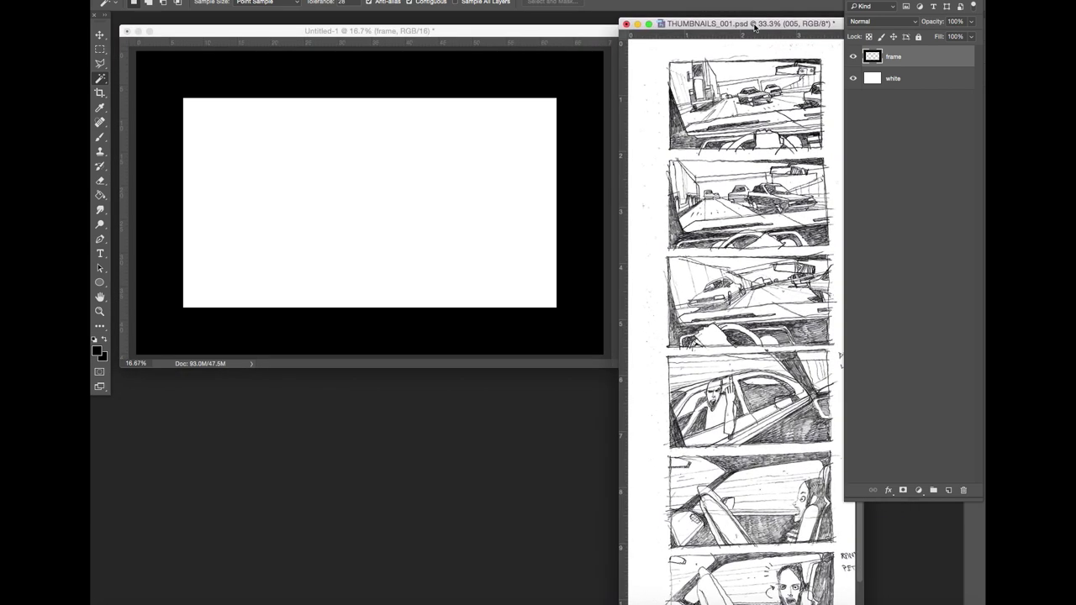
left_click(109, 50)
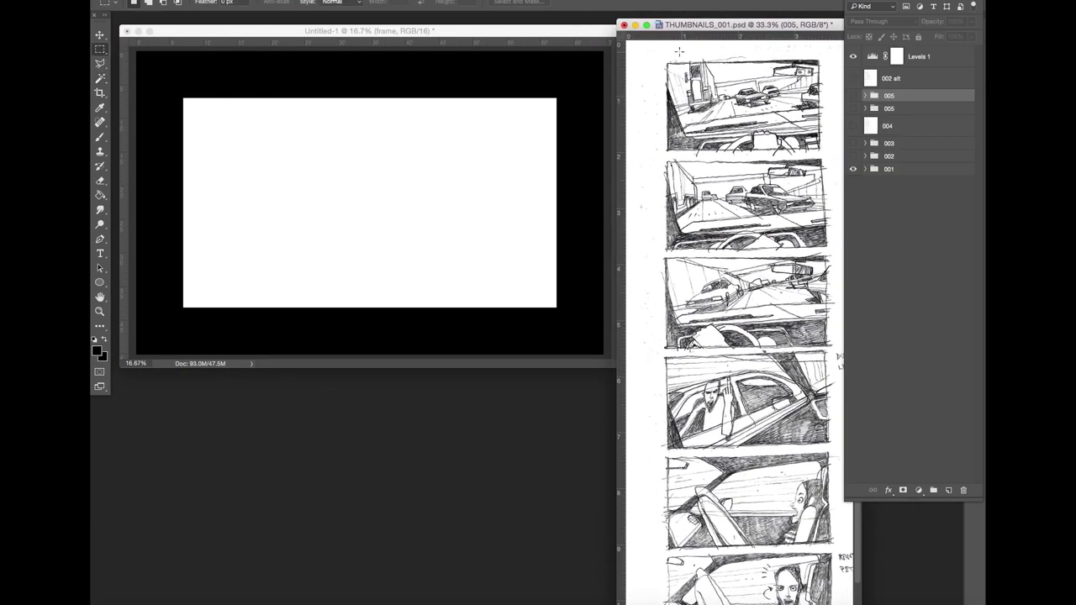
left_click_drag(659, 45, 828, 157)
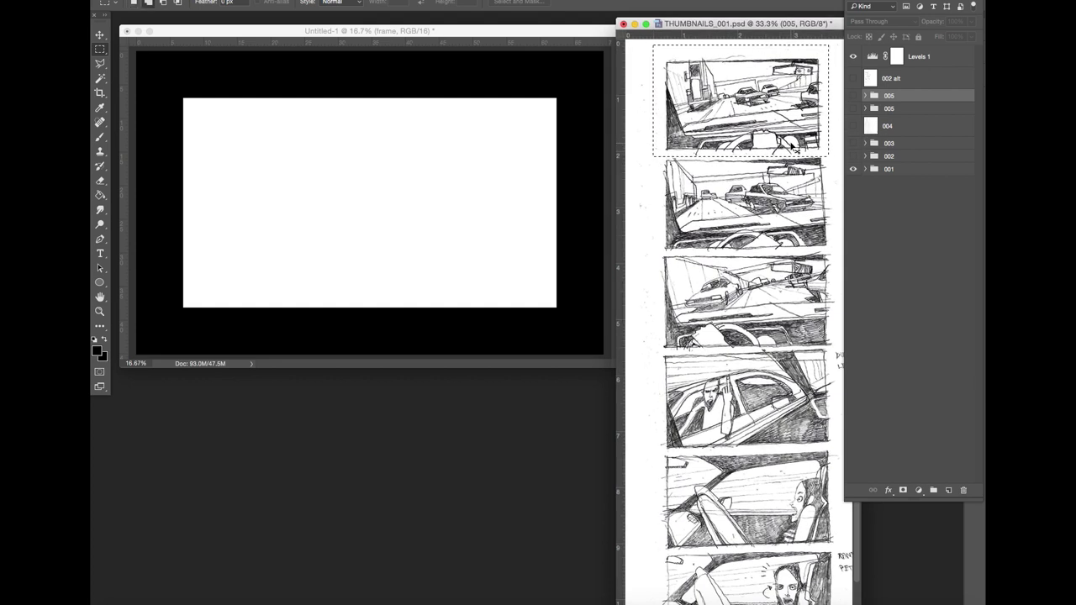
left_click(566, 62)
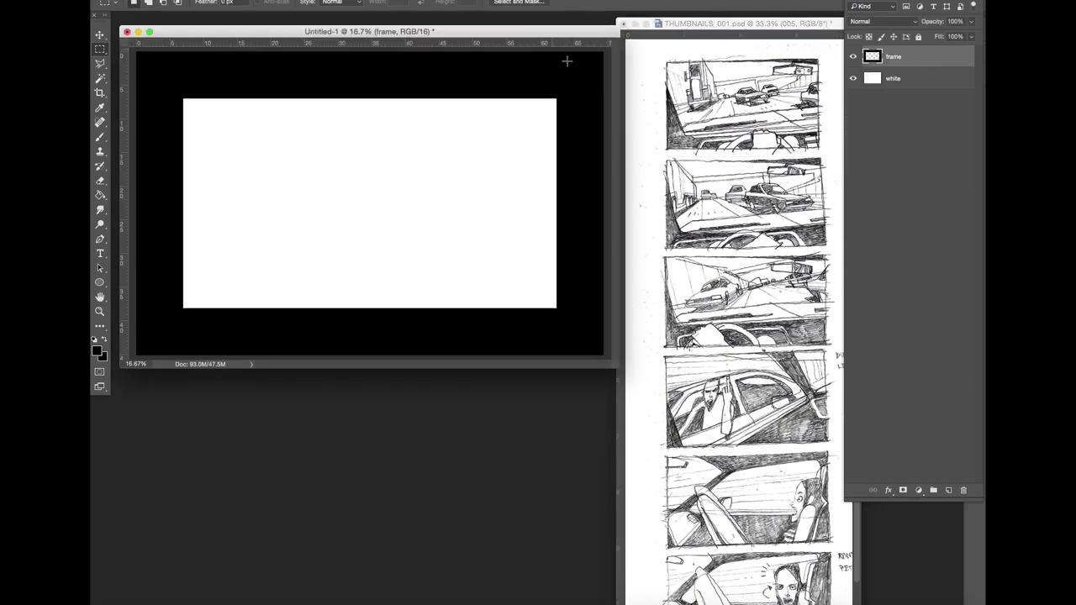
left_click(907, 80)
key("ctrl+v")
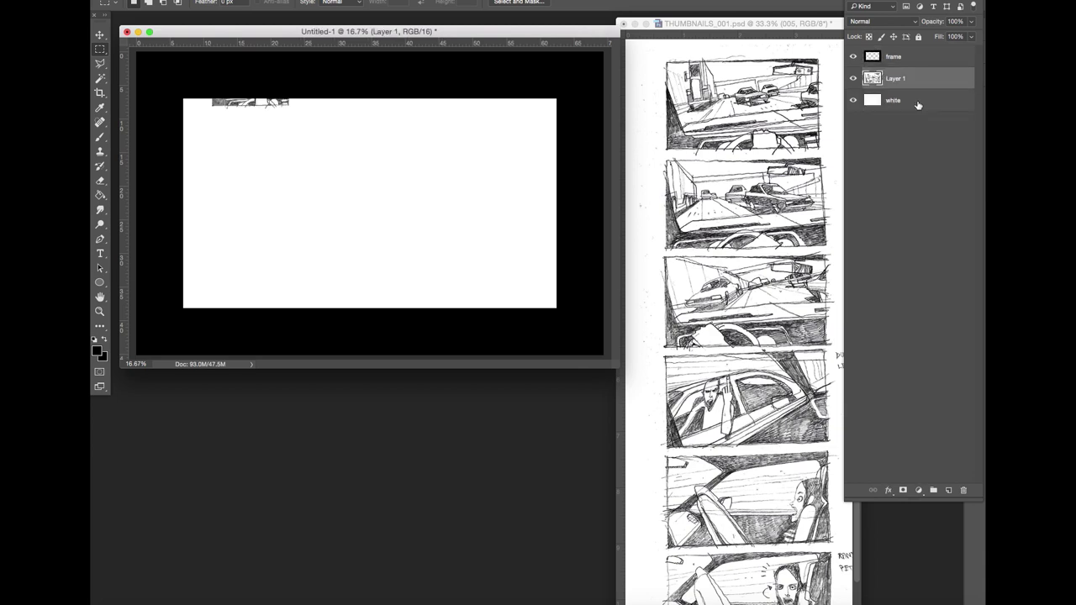
Step: Copy the second thumbnail panel and paste it into the frame document as a new layer
left_click(673, 156)
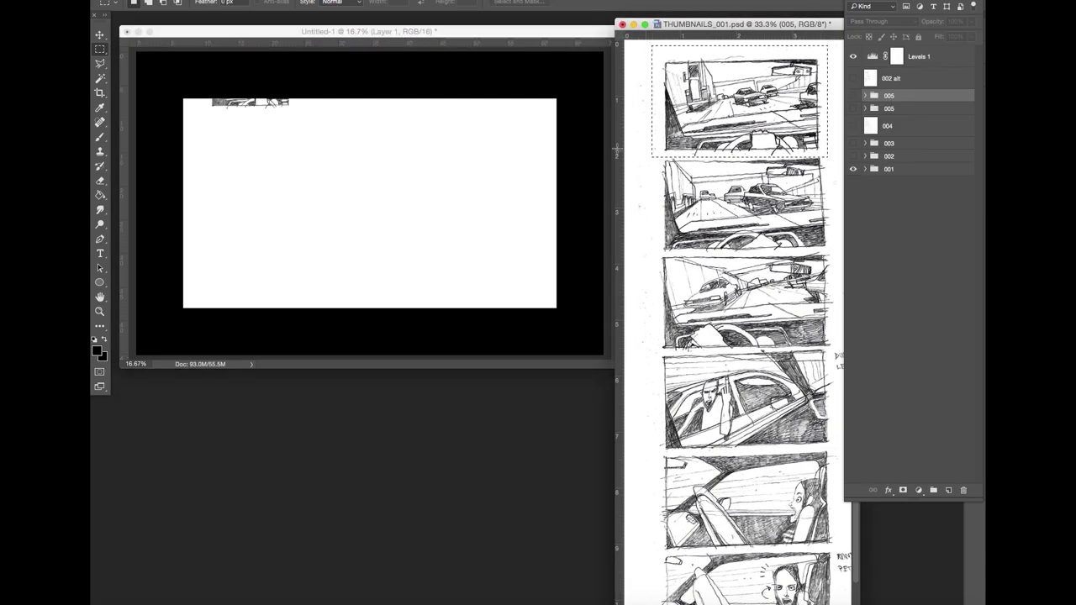
left_click_drag(649, 148, 835, 252)
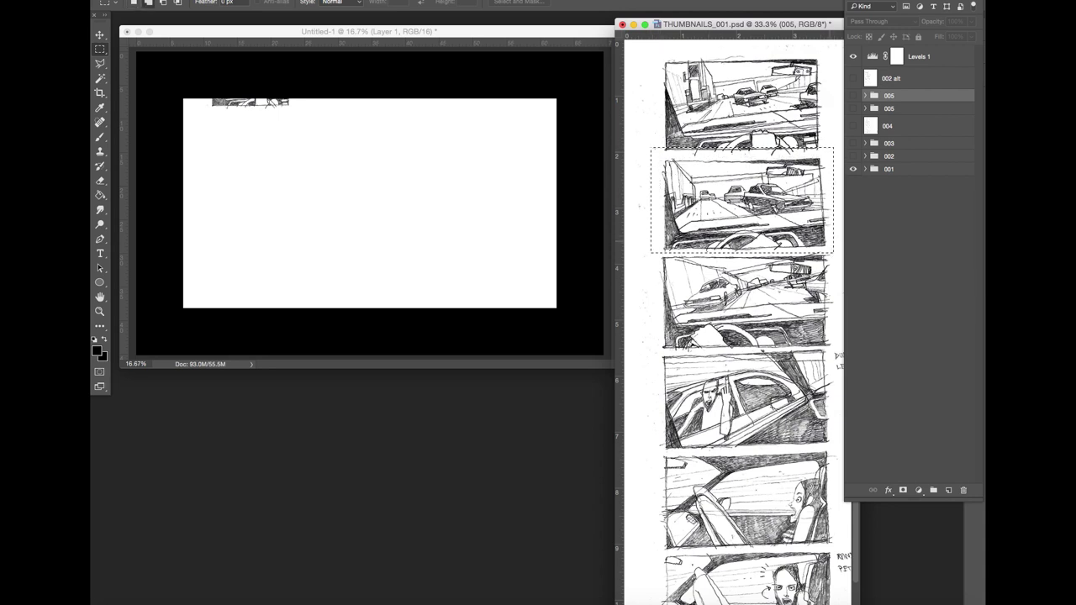
left_click(551, 34)
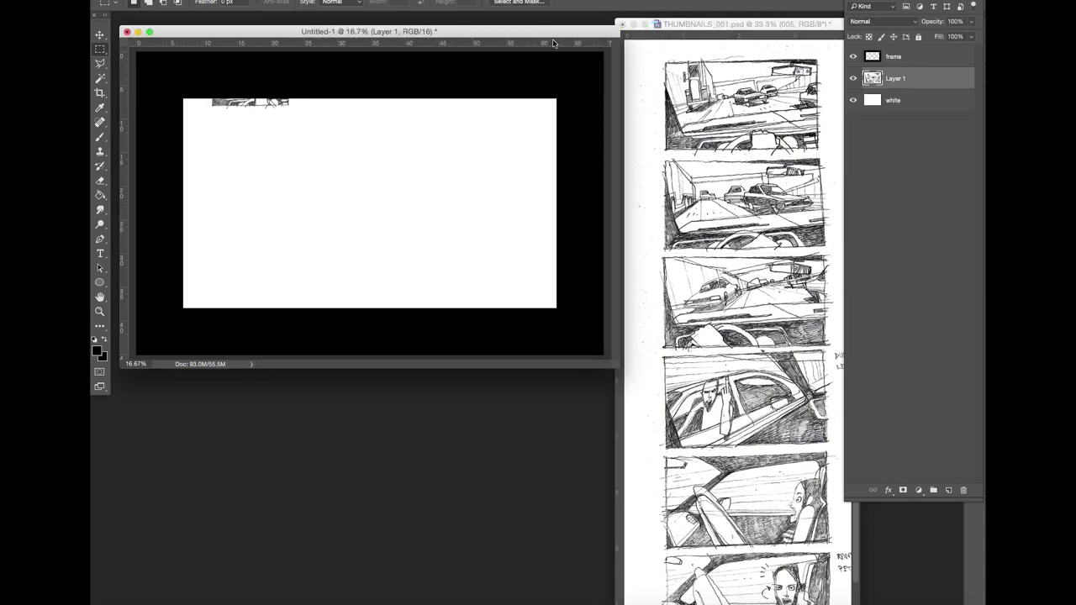
key("super+v")
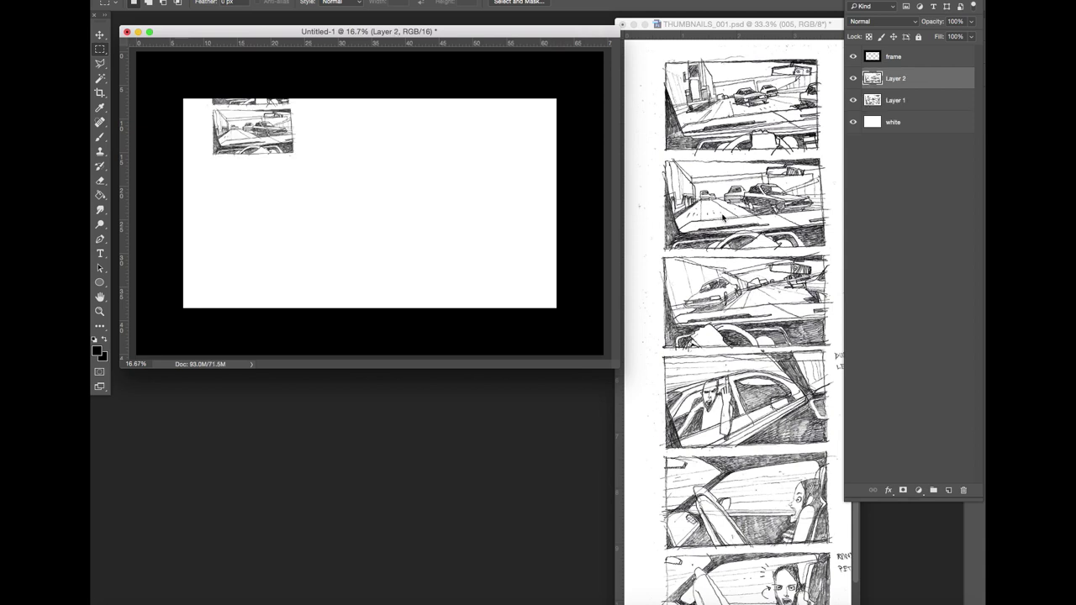
Step: Copy the third and fourth thumbnail panels one by one and paste each as its own layer in the frame document
key("ctrl+Tab")
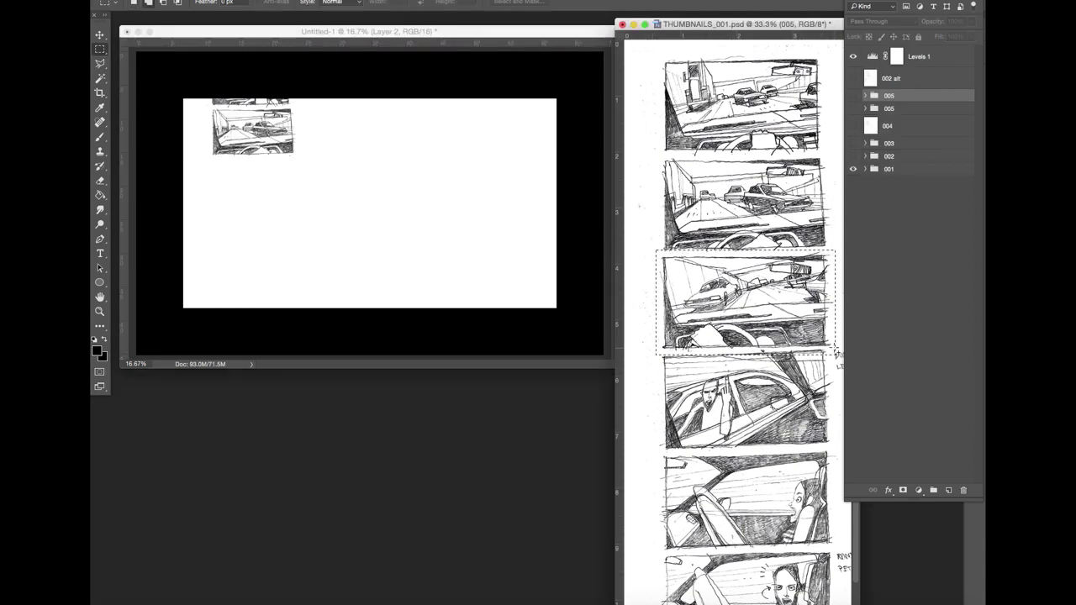
left_click_drag(662, 255, 834, 348)
key("super+c")
key("ctrl+Tab")
key("super+v")
left_click_drag(653, 346, 823, 420)
key("super+c")
key("ctrl+Tab")
key("super+v")
Step: Copy the fifth and sixth thumbnail panels one by one and paste each as its own layer in the frame document
key("ctrl+Tab")
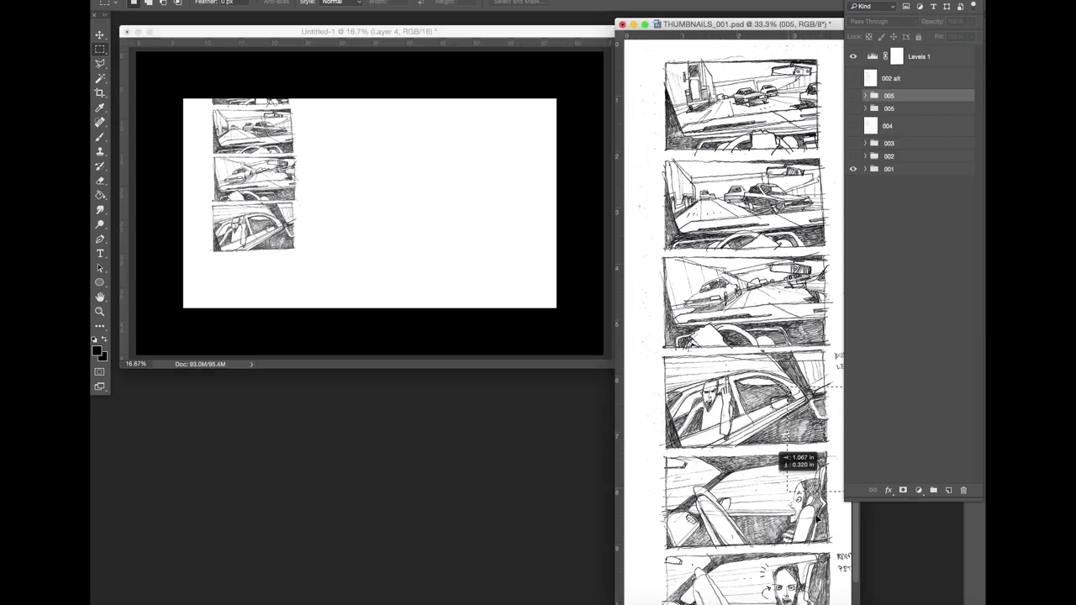
left_click_drag(662, 450, 830, 519)
left_click(572, 41)
key("super+v")
key("ctrl+Tab")
scroll(740, 336, "down", 2)
left_click_drag(656, 507, 832, 601)
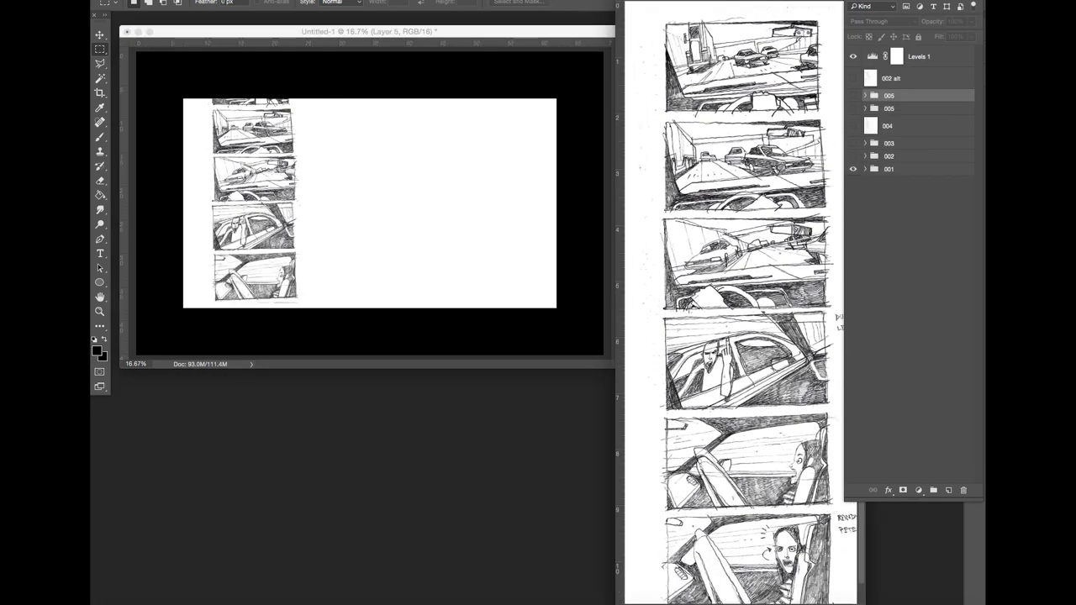
key("super+c")
key("ctrl+Tab")
key("super+v")
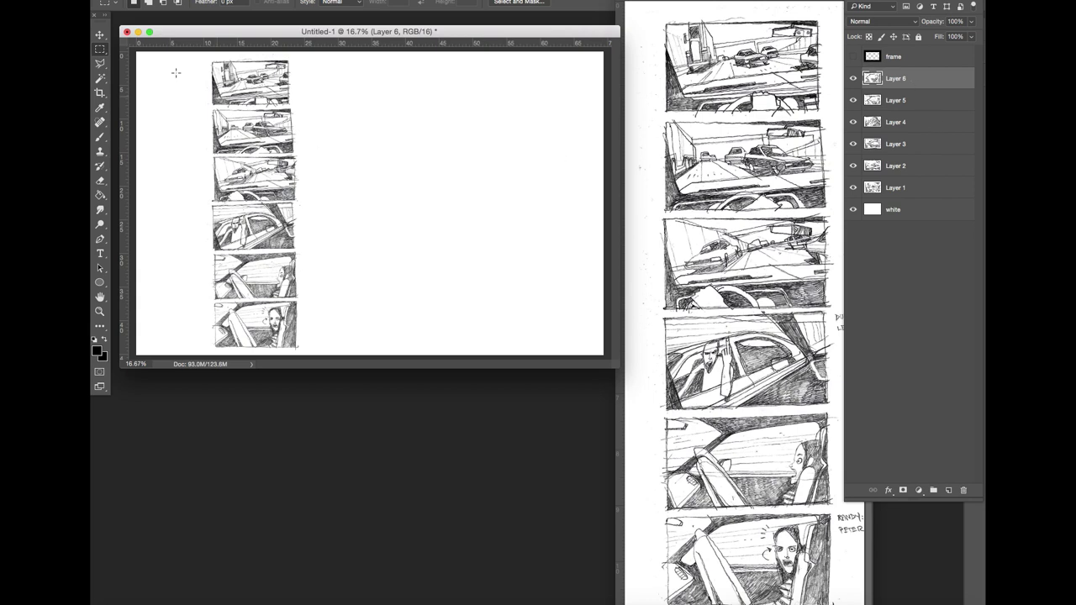
Step: Stack the pasted panels over the first one by moving them upward, adding each next lower layer to the selection
key("v")
mouse_move(276, 331)
left_mouse_down()
mouse_move(278, 283)
mouse_move(256, 237)
mouse_move(273, 220)
mouse_move(285, 231)
mouse_move(277, 105)
left_mouse_up()
key("alt+shift+bracketleft")
left_click(905, 121, "shift")
left_click(905, 143, "shift")
left_click(892, 165, "shift")
left_click_drag(286, 147, 285, 97)
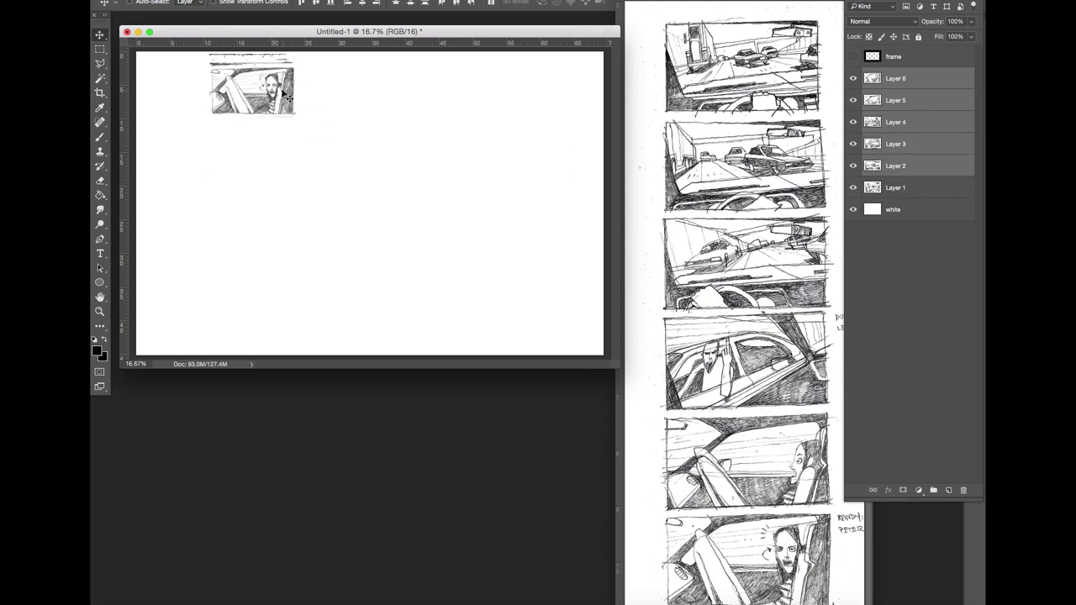
Step: Show the frame layer and scale Layers 1 to 6 together to about 437% so the panels fill its opening
left_click(853, 56)
left_click(903, 187)
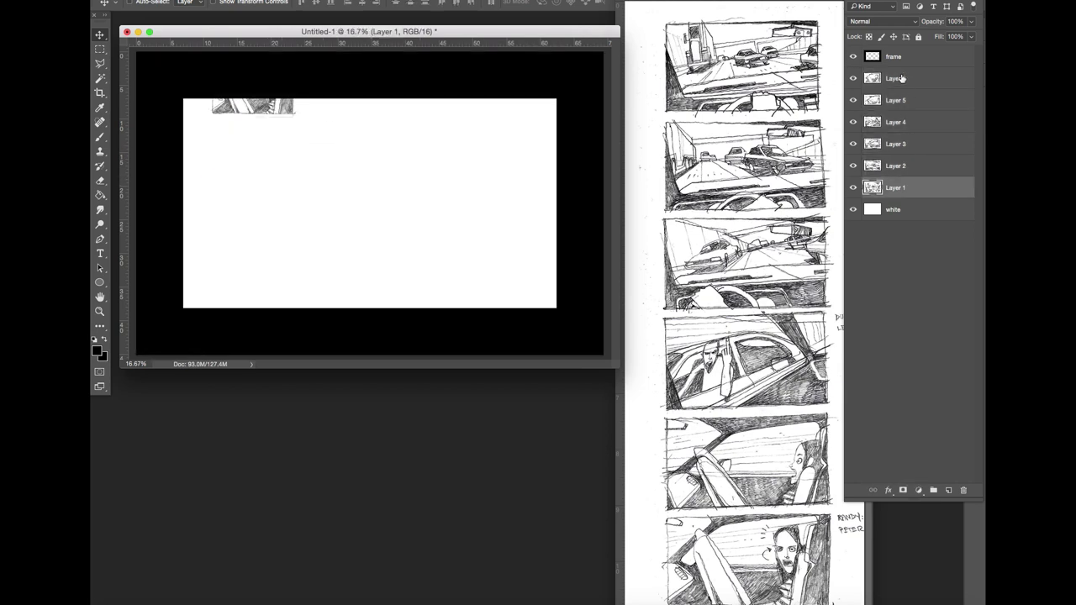
left_click(903, 79, "shift")
left_click(220, 0)
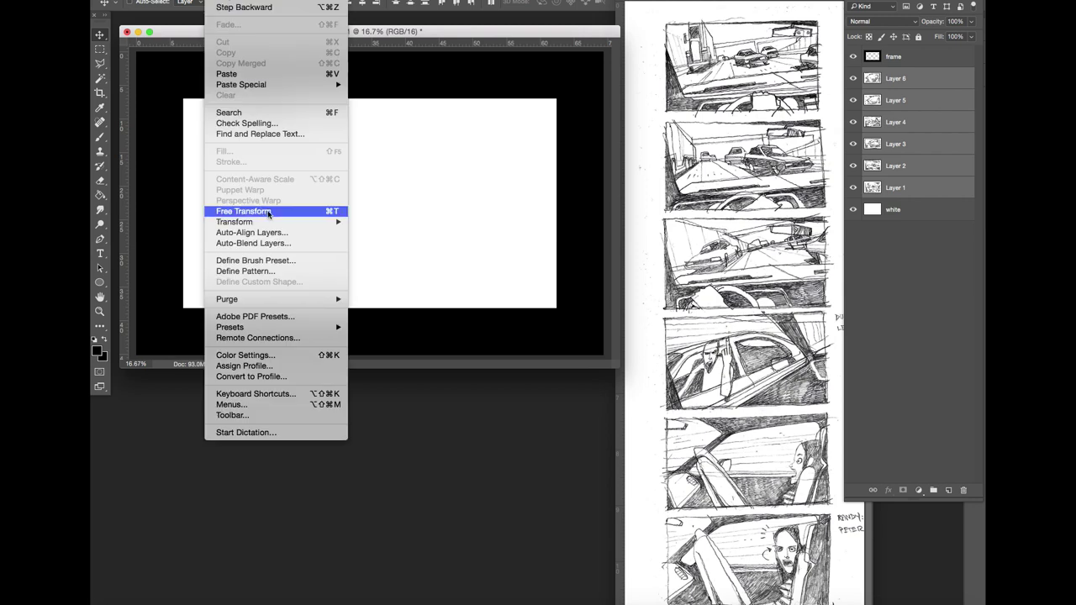
left_click(320, 211)
left_click_drag(286, 59, 192, 101)
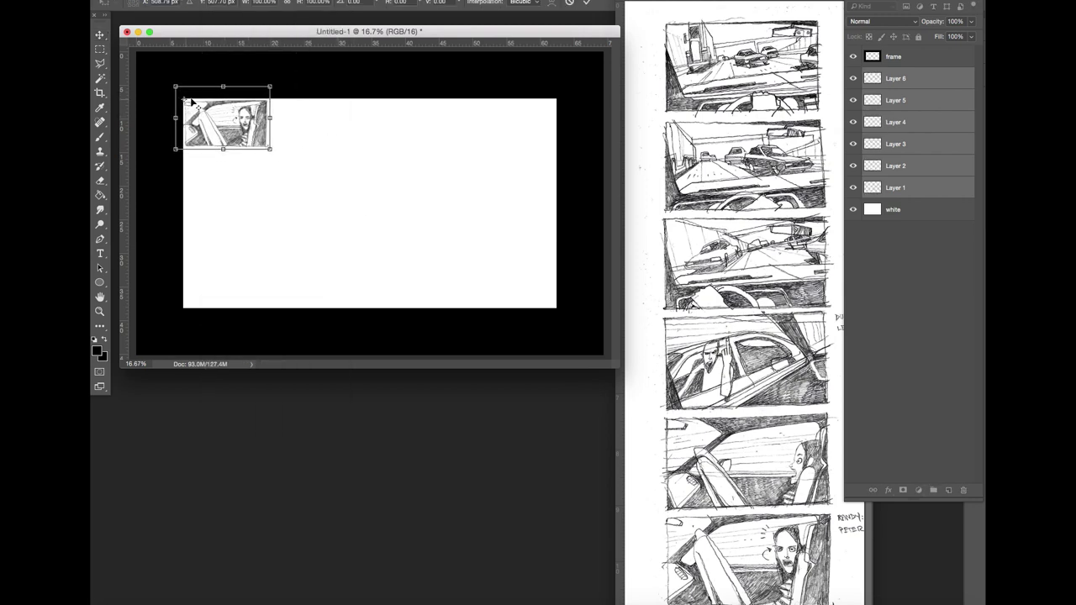
mouse_move(269, 149)
left_mouse_down()
mouse_move(586, 288)
mouse_move(571, 280)
left_mouse_up()
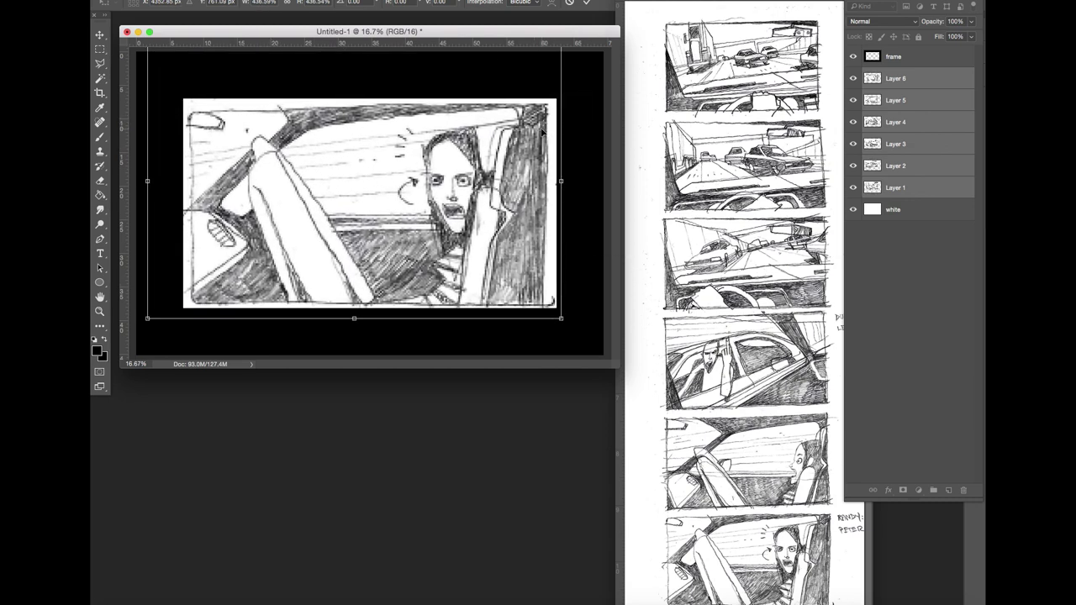
key("Return")
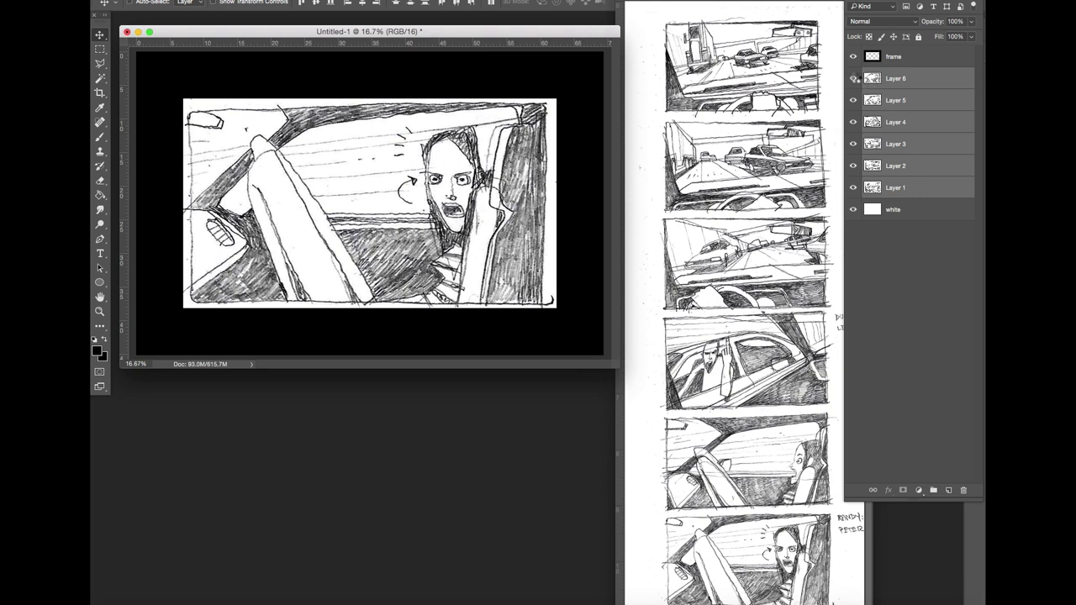
Step: Hide Layers 2 to 6 and reposition the first panel inside the frame opening
left_click(854, 79)
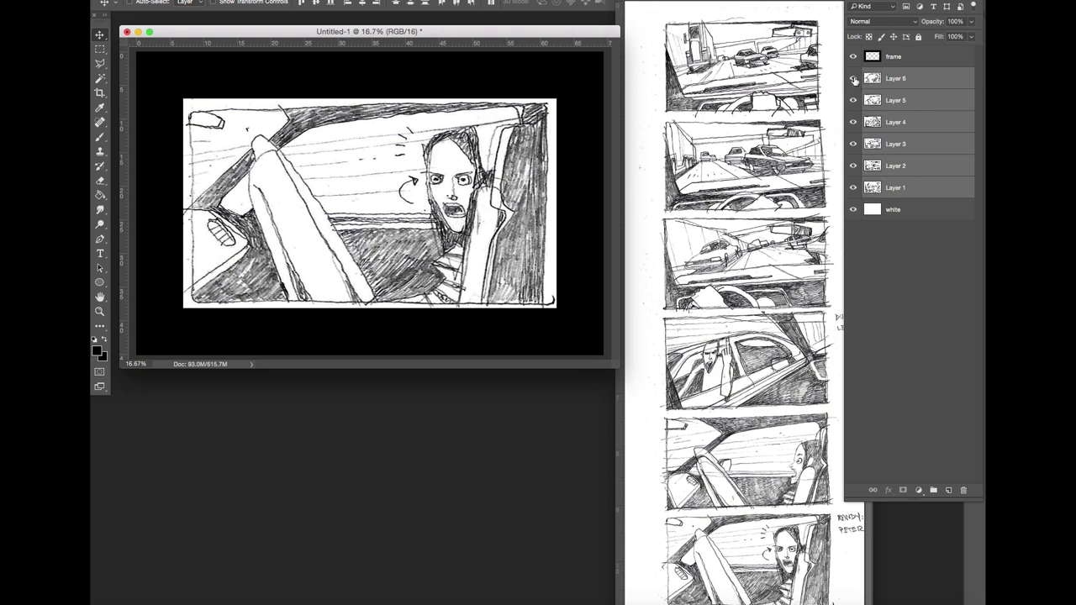
left_click(854, 144)
left_click(853, 165)
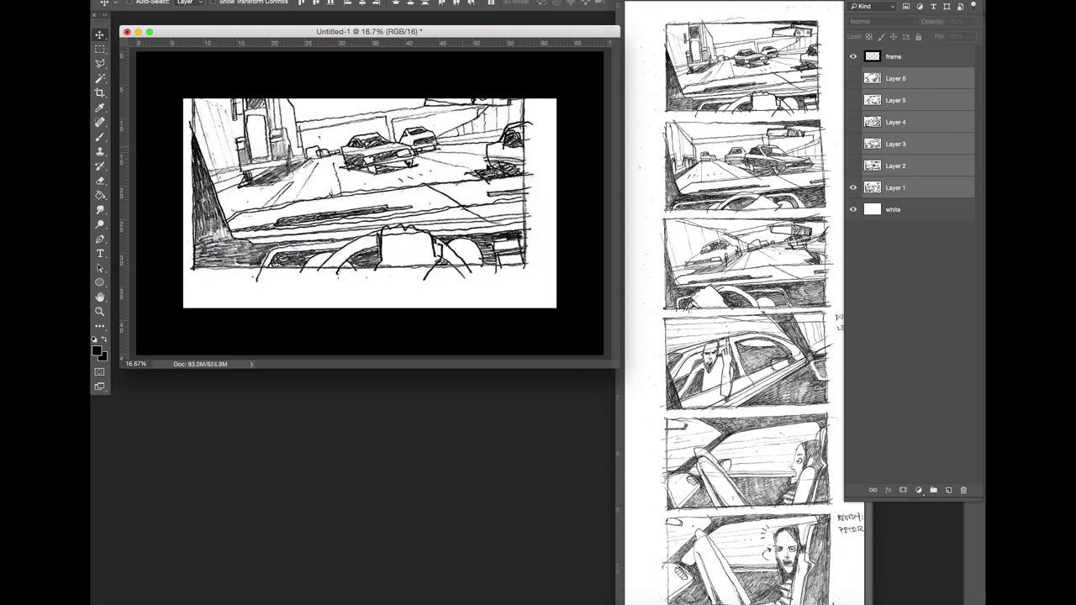
mouse_move(497, 174)
left_mouse_down()
mouse_move(527, 210)
mouse_move(552, 149)
mouse_move(580, 164)
left_mouse_up()
Step: Show and select Layers 2, 3 and 4 one by one, fitting each panel inside the frame opening
left_click(854, 165)
left_click(899, 166)
left_click(853, 144)
left_click(892, 145)
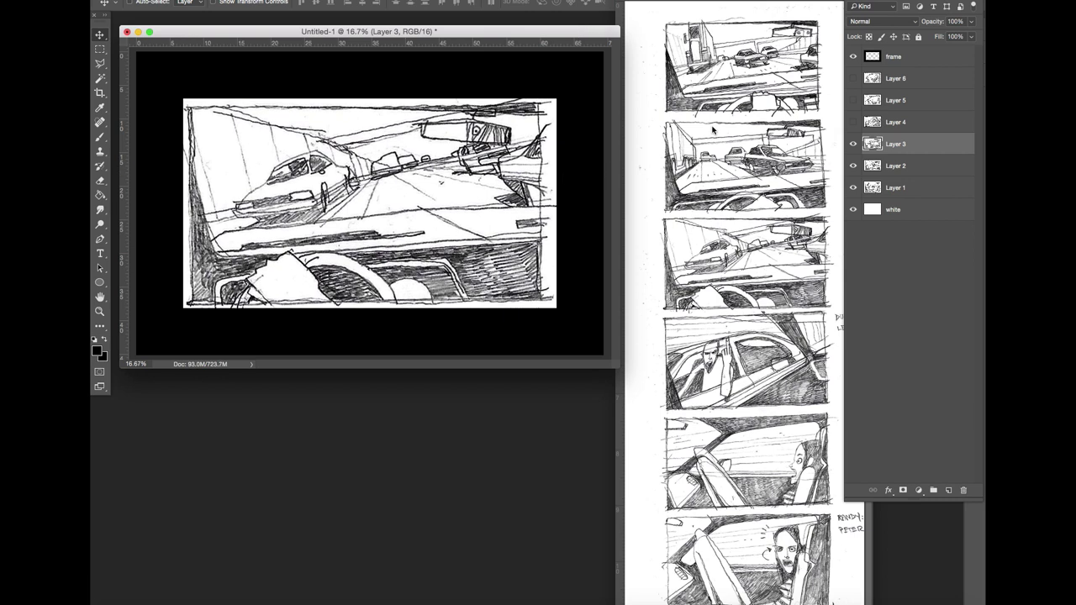
left_click(853, 121)
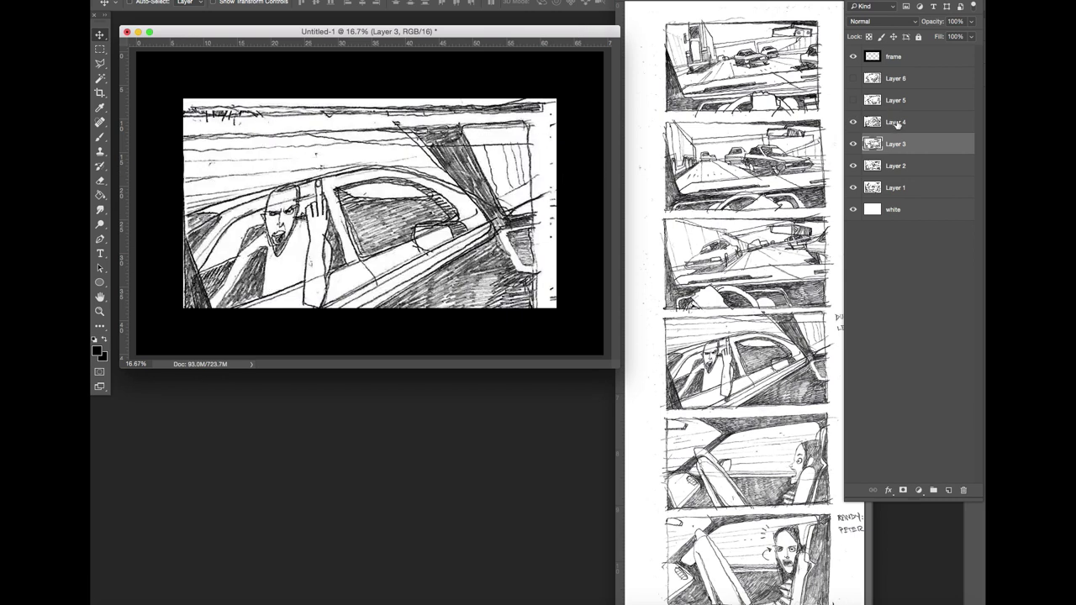
left_click(894, 123)
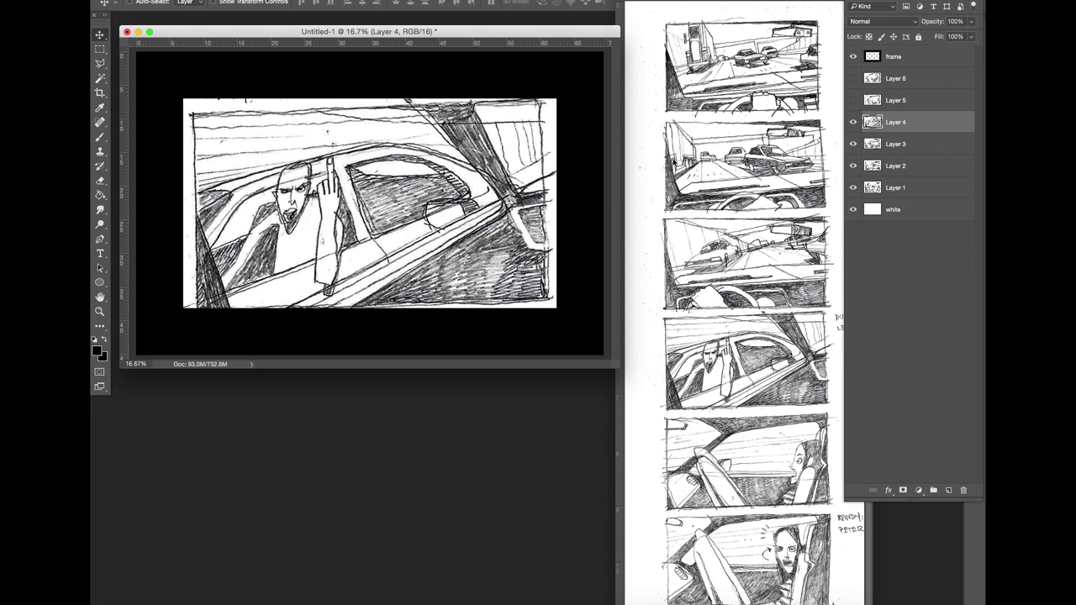
Step: Show and select Layers 5 and 6 in turn, fitting each panel inside the frame opening
left_click(852, 100)
left_click(894, 100)
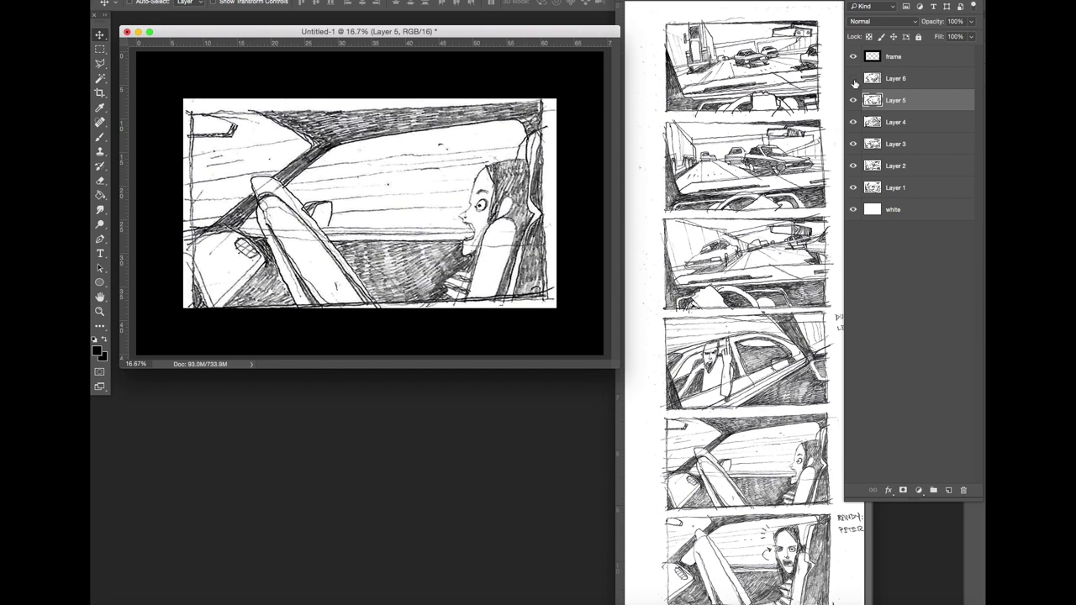
left_click(852, 78)
left_click(895, 78)
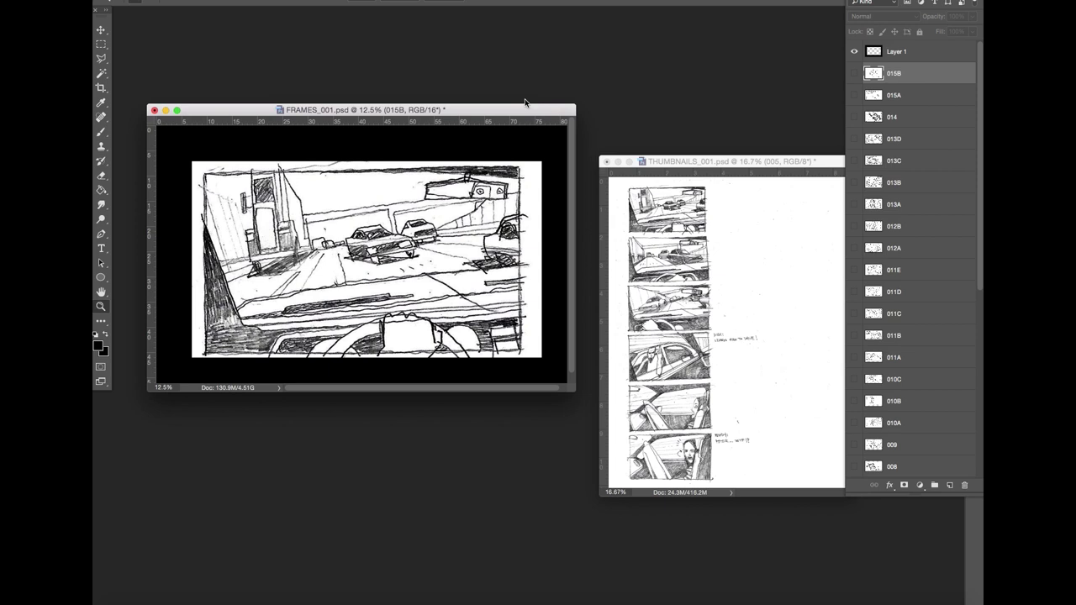
Step: Save the frames document to the PSD folder in Photoshop format, replacing the last digit of the name FRAMES_002, with Maximize Compatibility on
left_click_drag(723, 160, 724, 123)
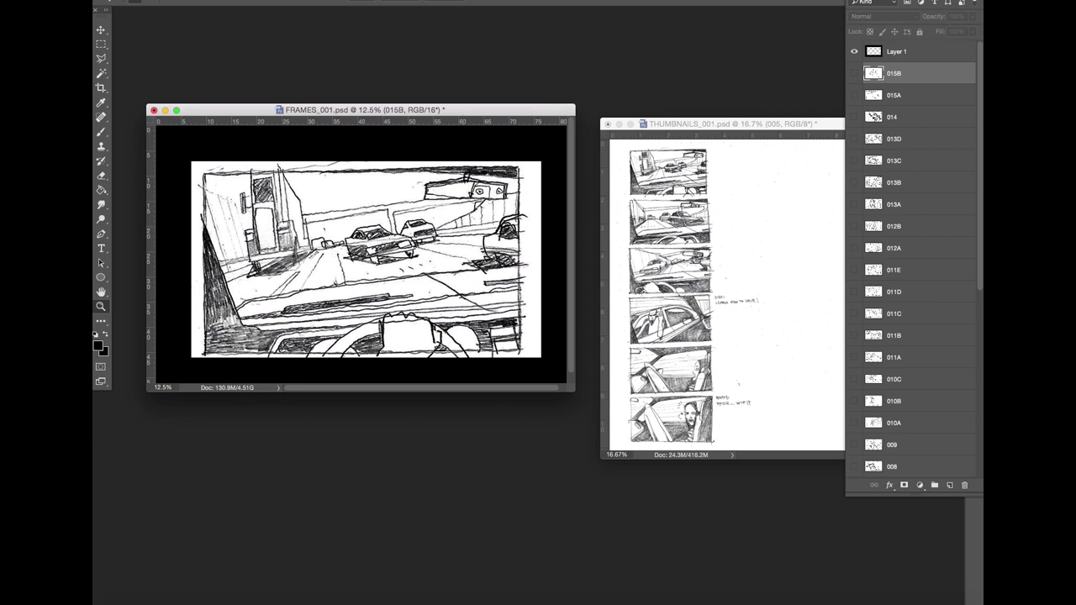
left_click(199, 0)
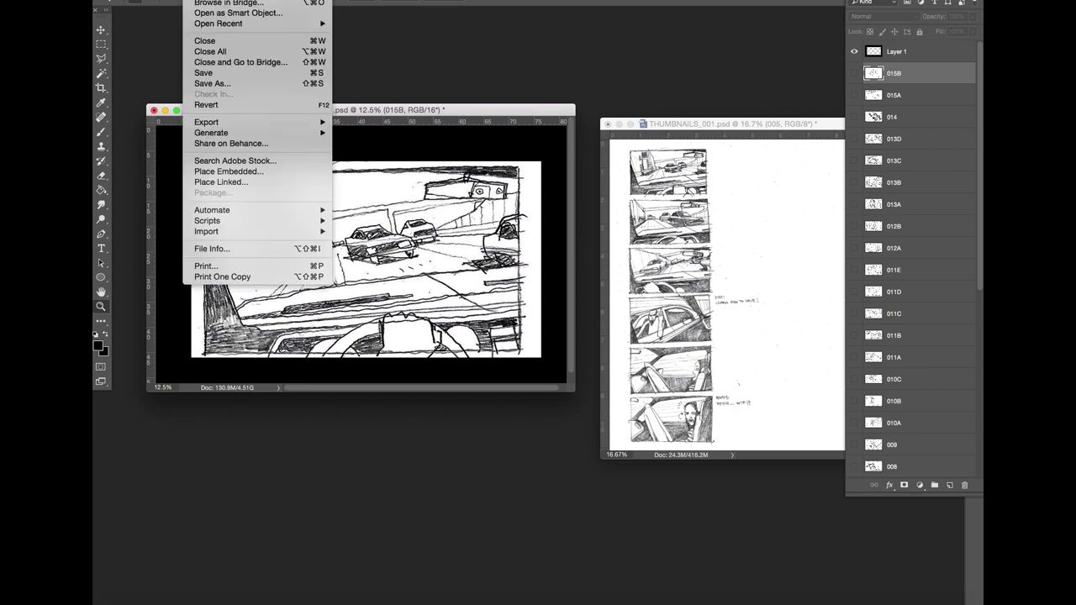
left_click(224, 84)
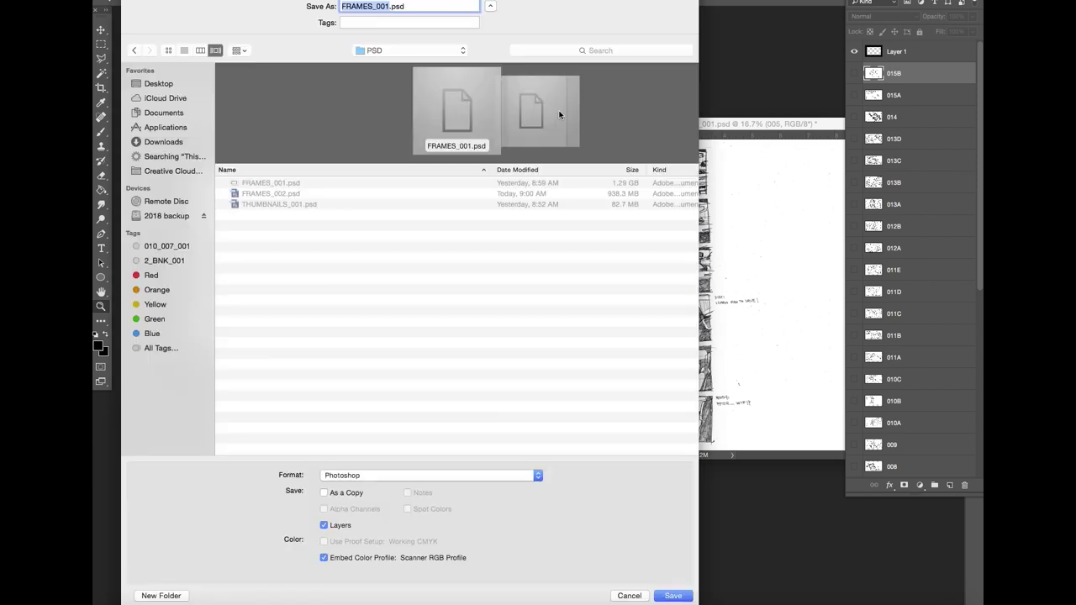
left_click(285, 193)
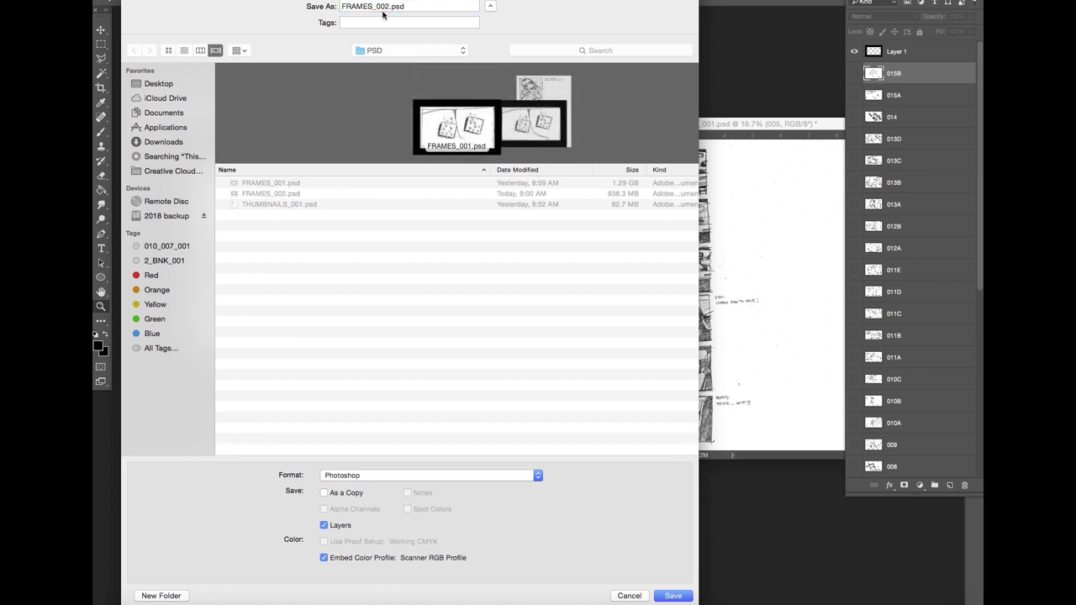
left_click(388, 6)
key("BackSpace")
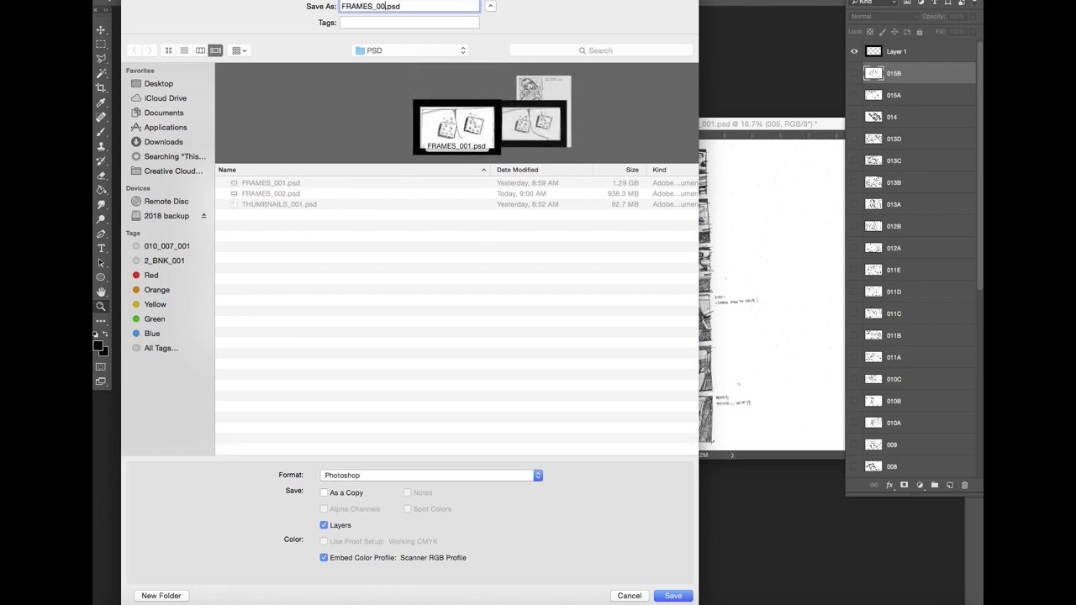
left_click(671, 595)
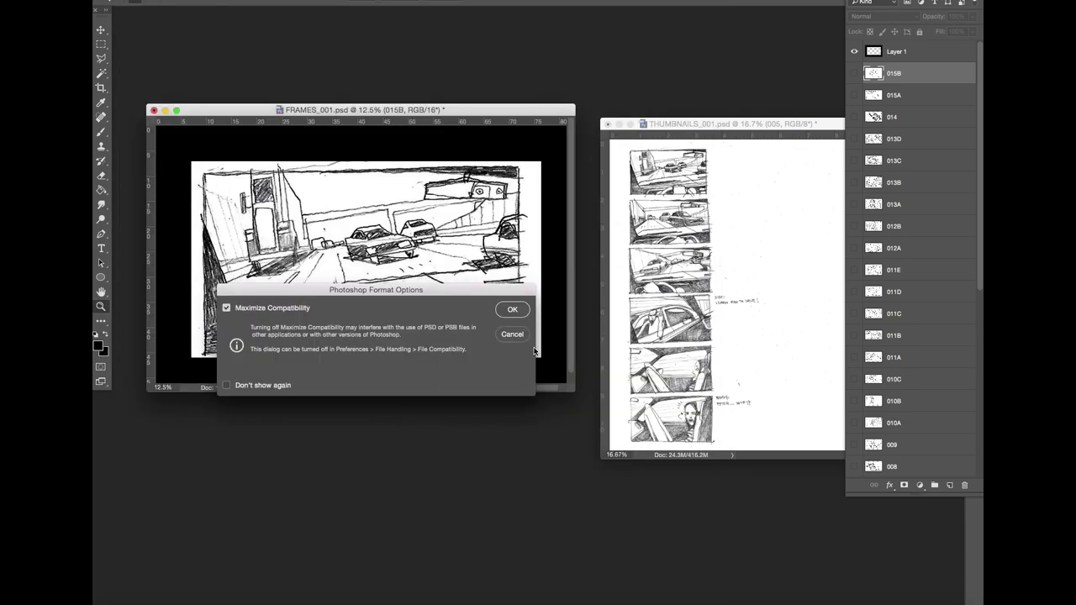
left_click(512, 310)
Step: Clear the selection in THUMBNAILS_001.psd and enlarge the FRAMES_001.psd view to 25%
left_click_drag(797, 130, 787, 106)
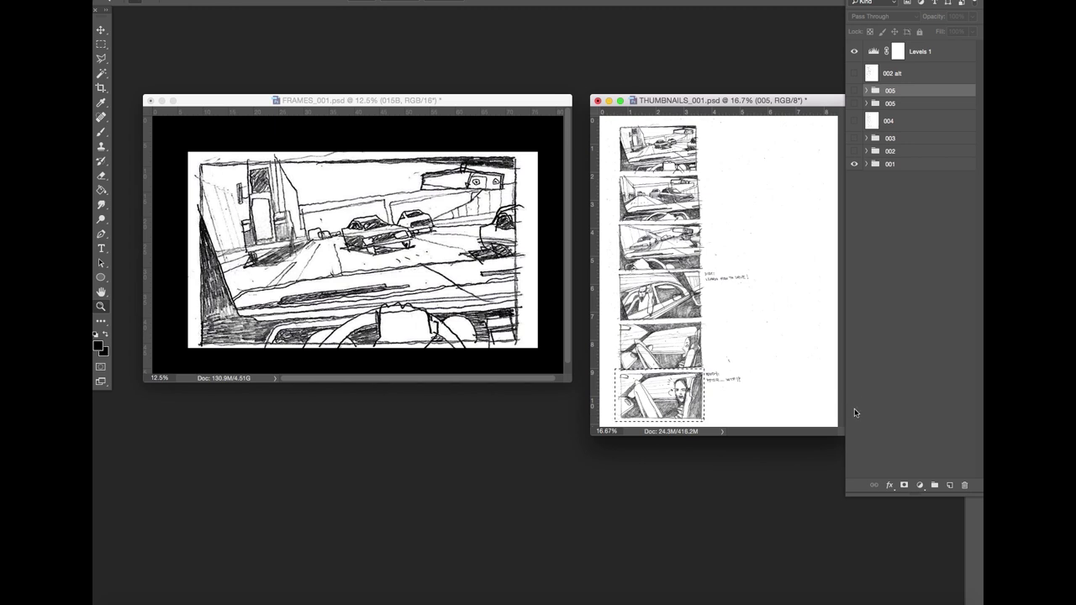
key("super+d")
left_click_drag(515, 97, 502, 38)
left_click(441, 141)
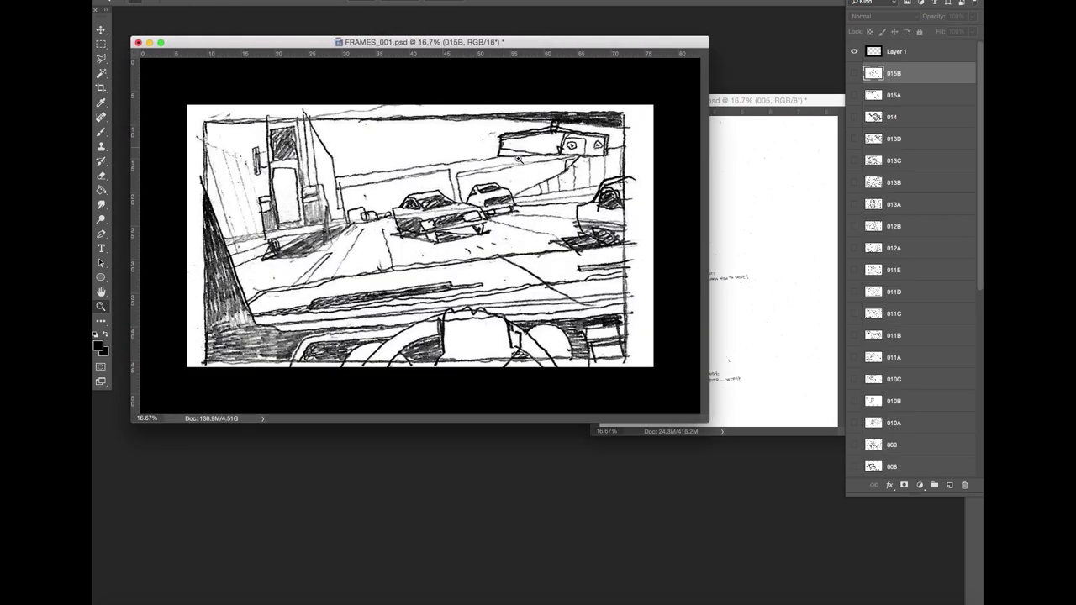
left_click(518, 160)
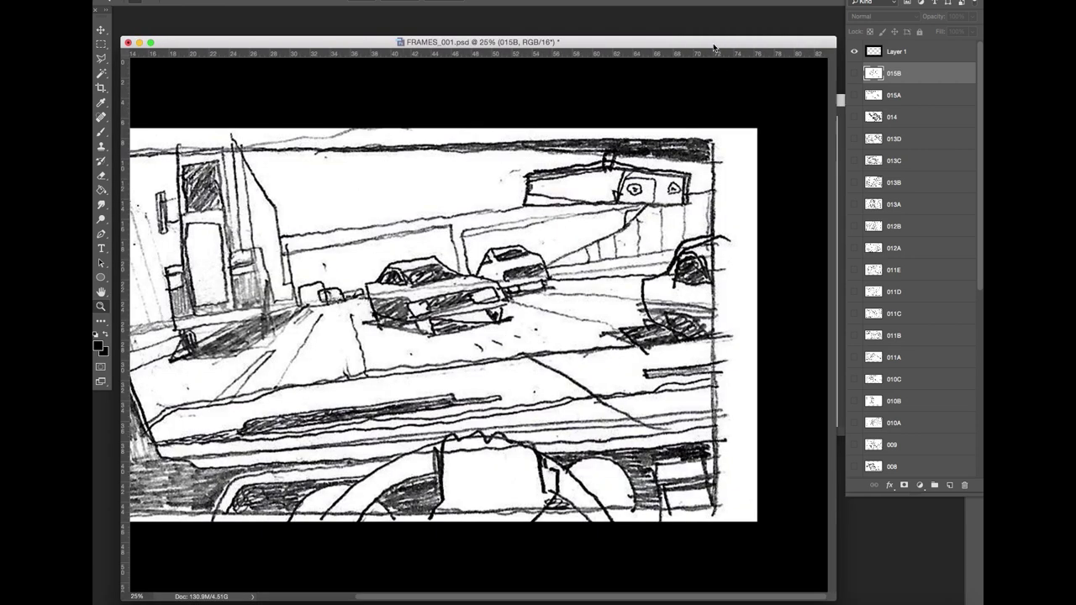
mouse_move(715, 43)
left_mouse_down()
mouse_move(727, 31)
mouse_move(719, 31)
left_mouse_up()
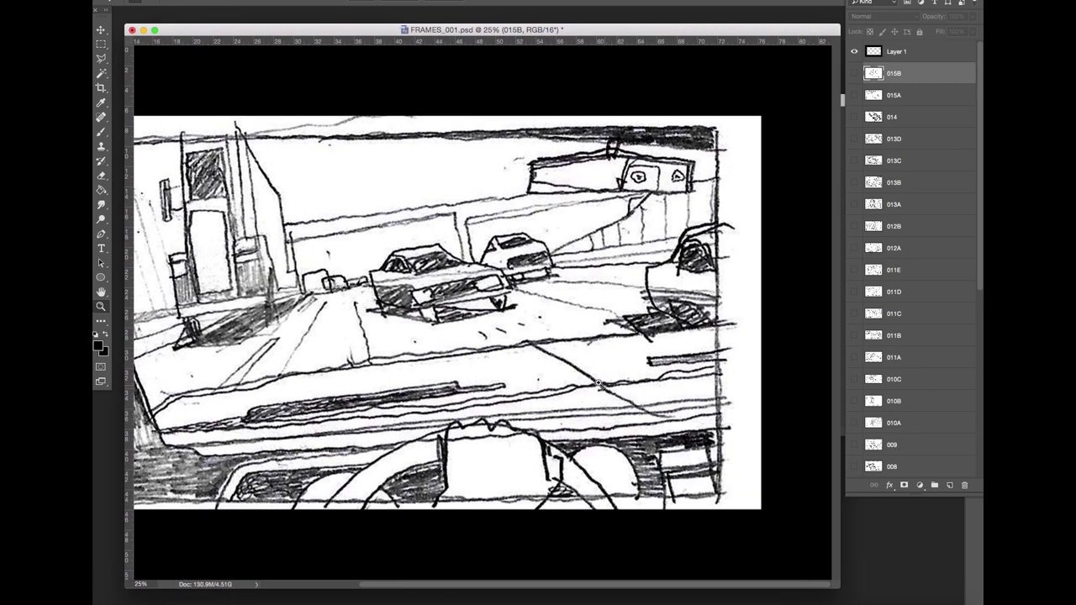
scroll(629, 374, "left", 5)
Step: Review the numbered layers of FRAMES_001.psd down to the Background and fit the document window around the frame
left_click_drag(980, 168, 981, 357)
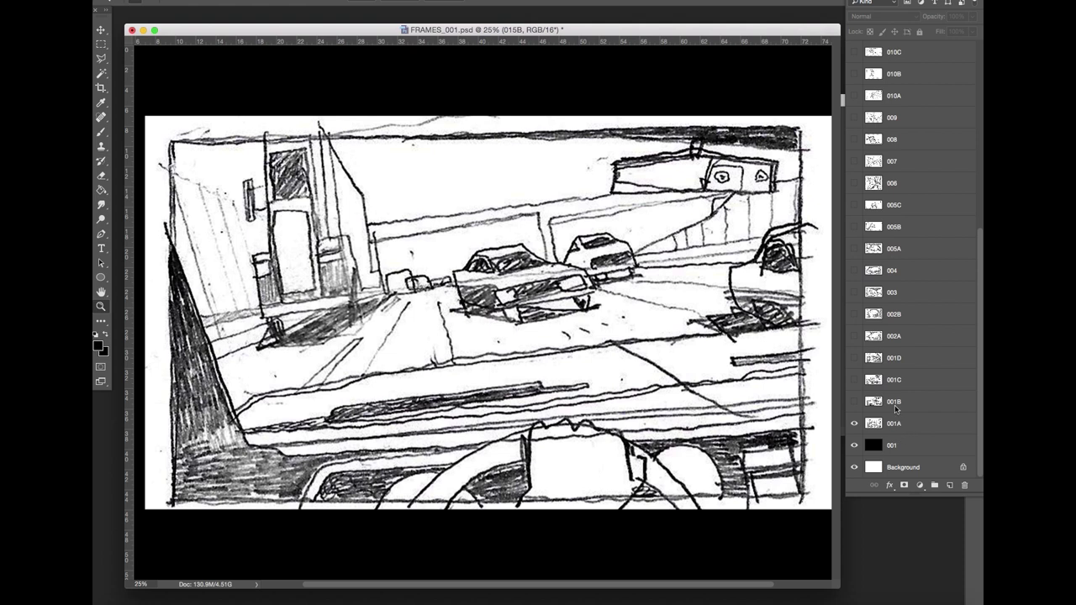
scroll(975, 354, "up", 10)
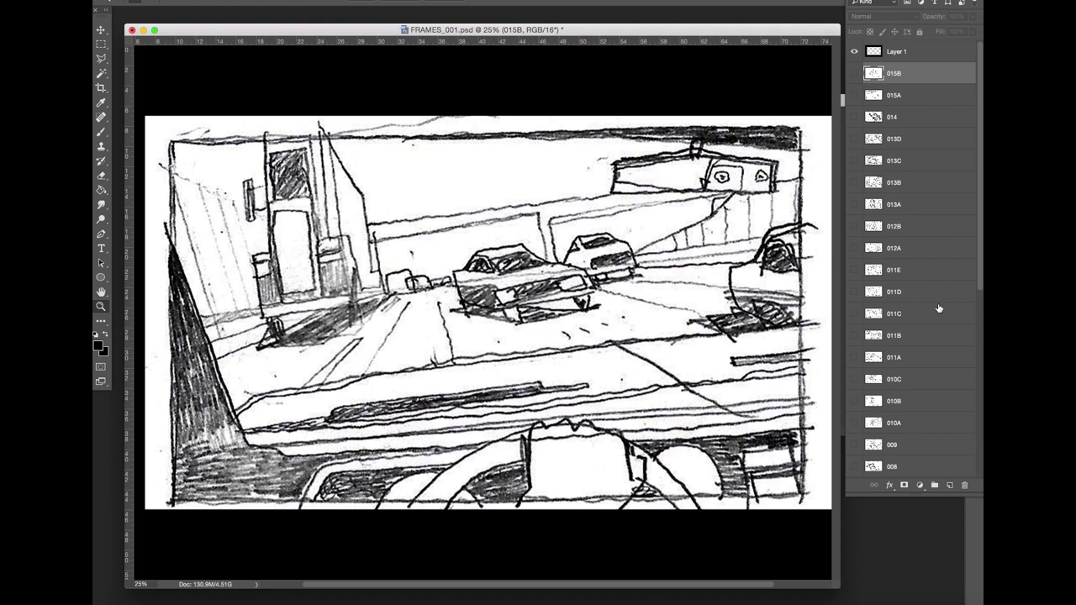
left_click_drag(979, 262, 952, 452)
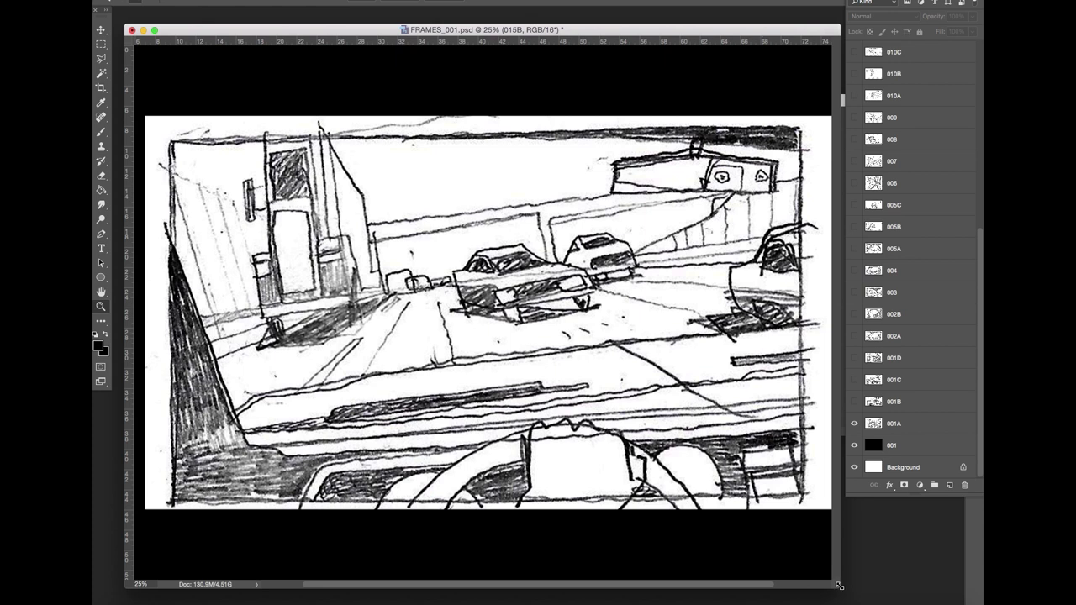
left_click_drag(839, 584, 847, 566)
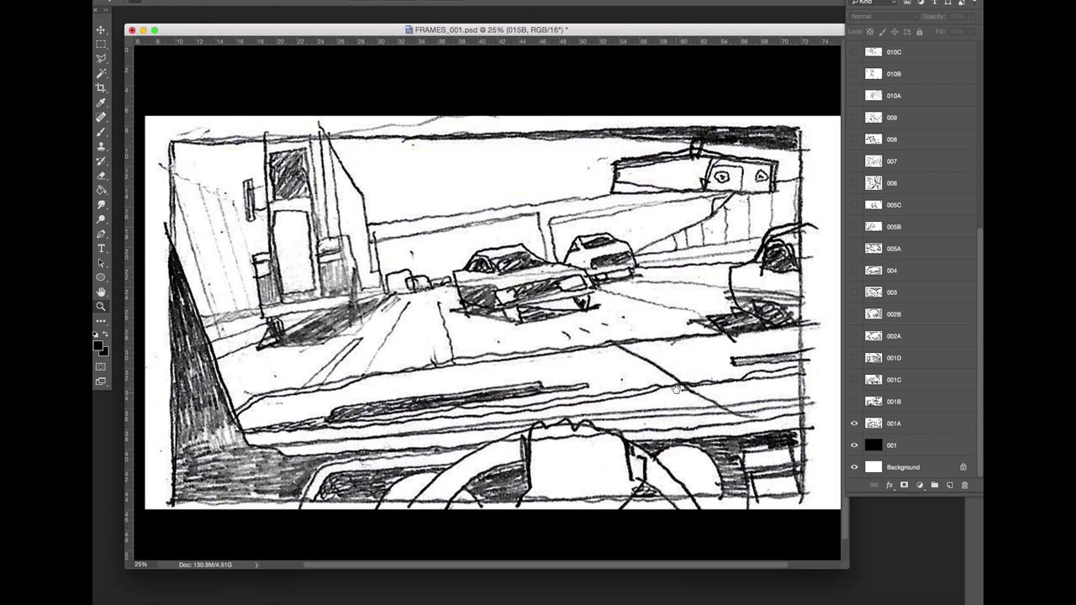
scroll(676, 389, "down", 2)
left_click_drag(849, 558, 846, 549)
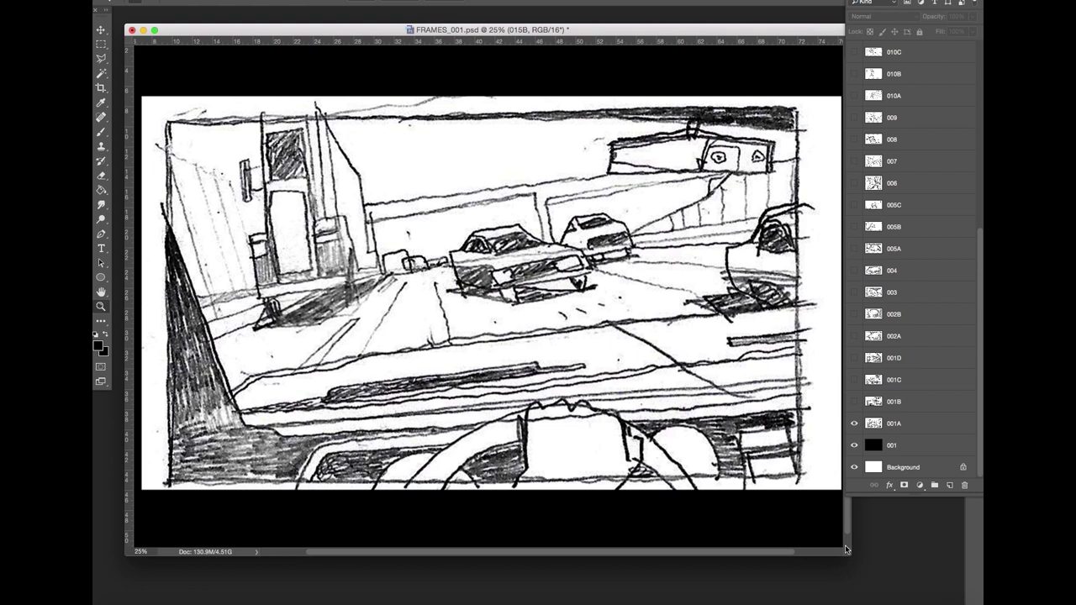
Step: Compare layers 001 and 001A by selecting each and switching the 001A panel off and on
left_click(853, 423)
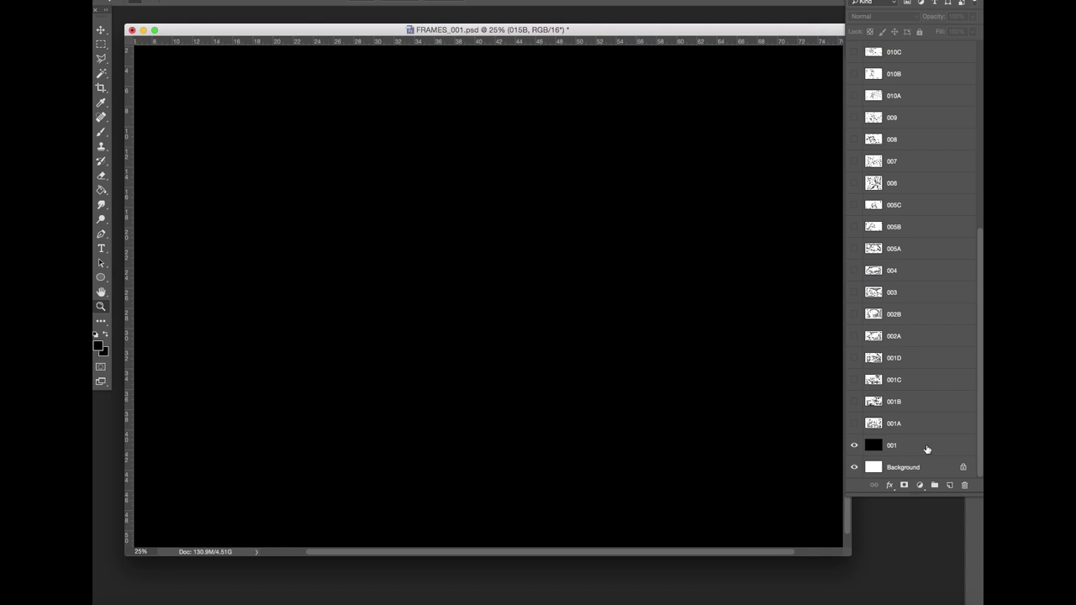
left_click(916, 447)
left_click(854, 424)
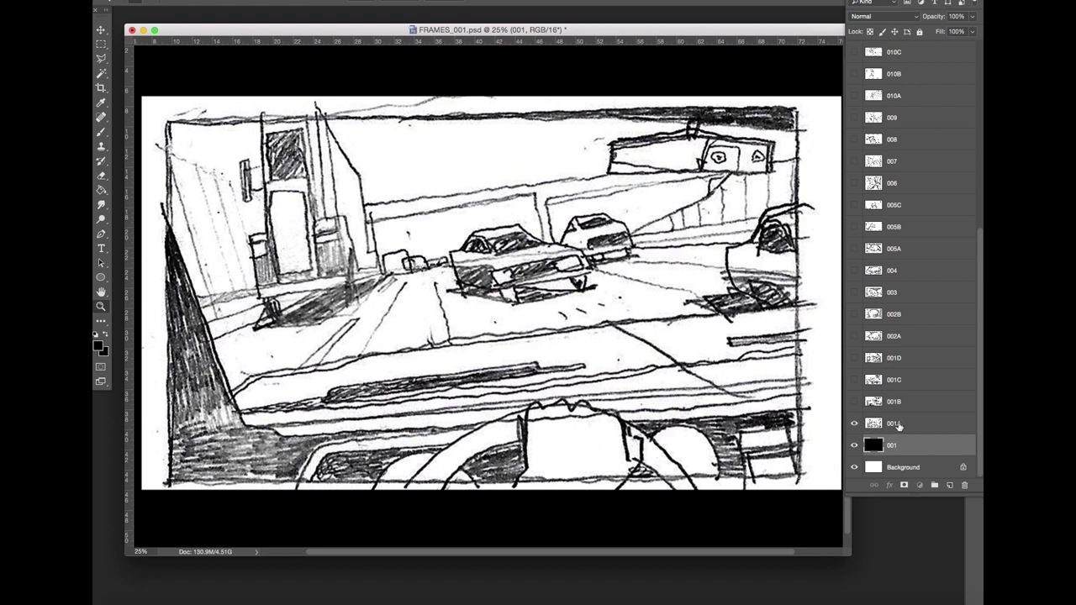
left_click(899, 425)
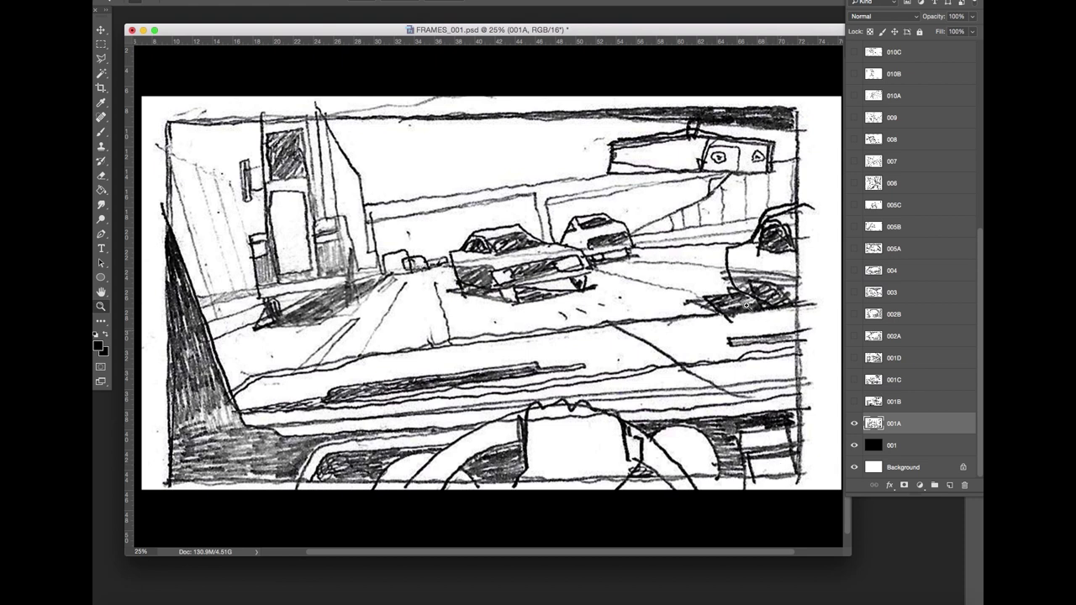
left_click(854, 423)
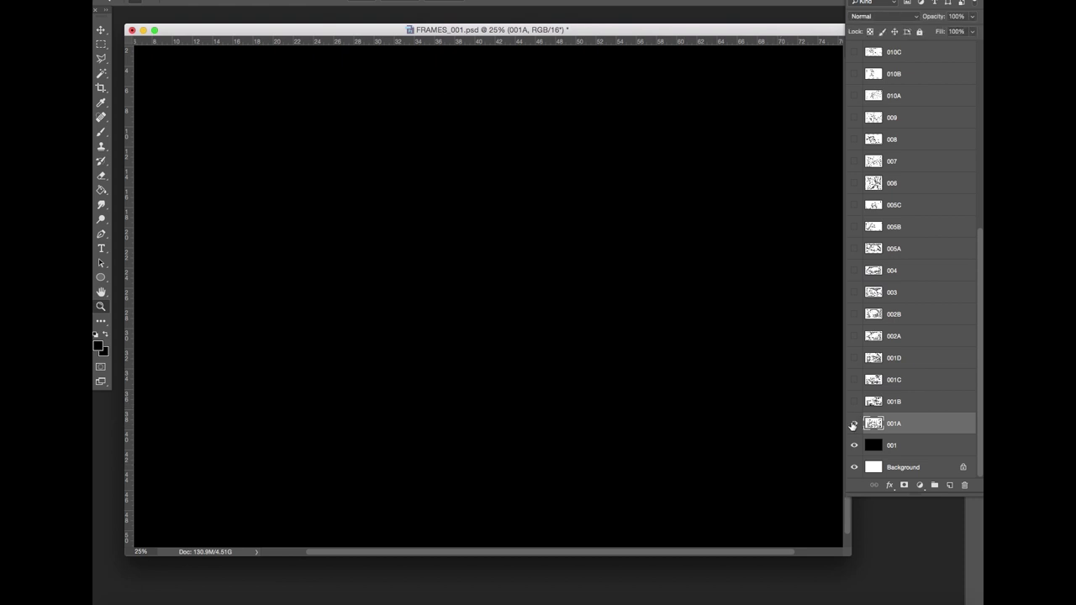
left_click(854, 424)
Step: Show panels 001B, 001C and 001D in sequence, select layer 001D and switch it off and on
left_click(854, 401)
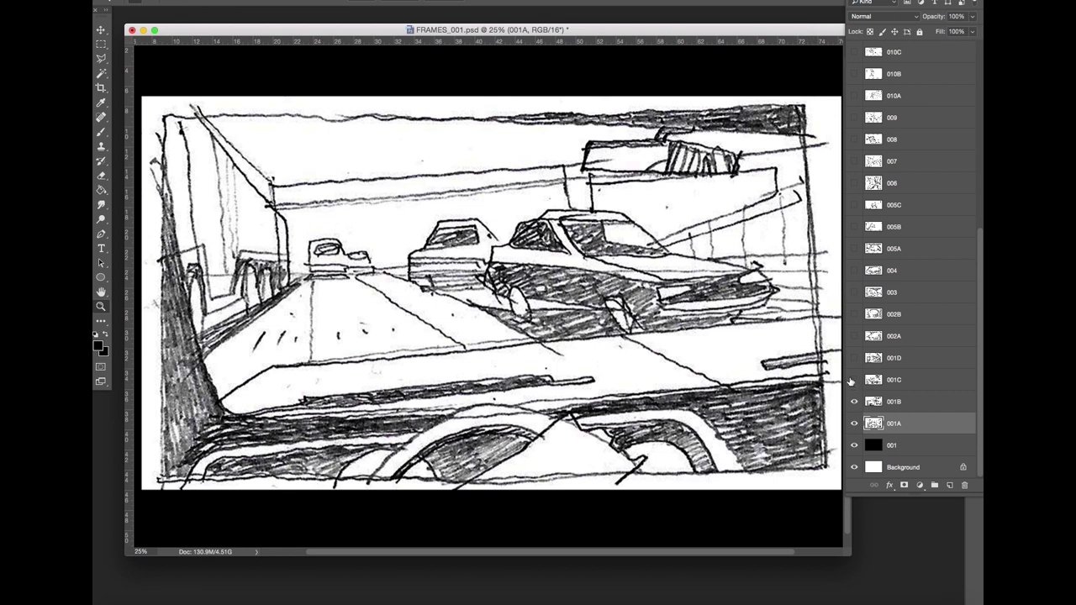
left_click(854, 379)
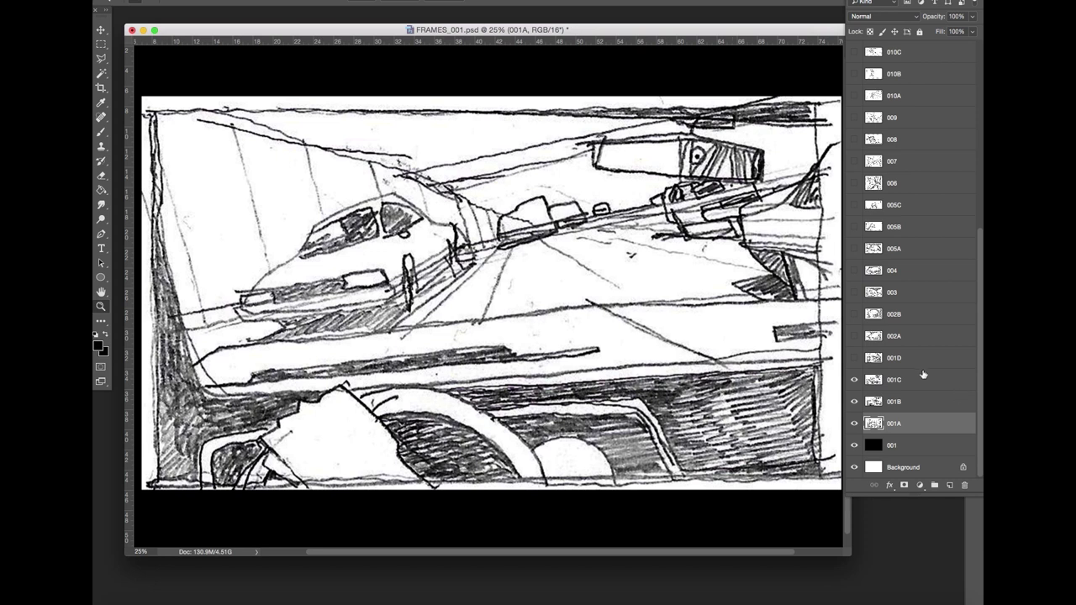
left_click(854, 358)
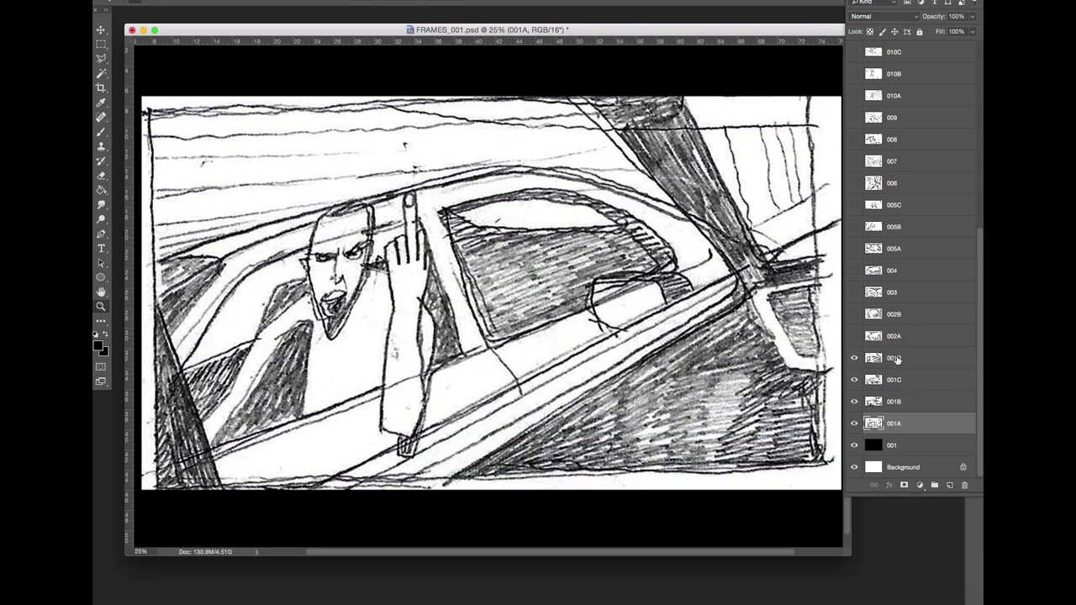
left_click(895, 360)
left_click(855, 362)
left_click(854, 359)
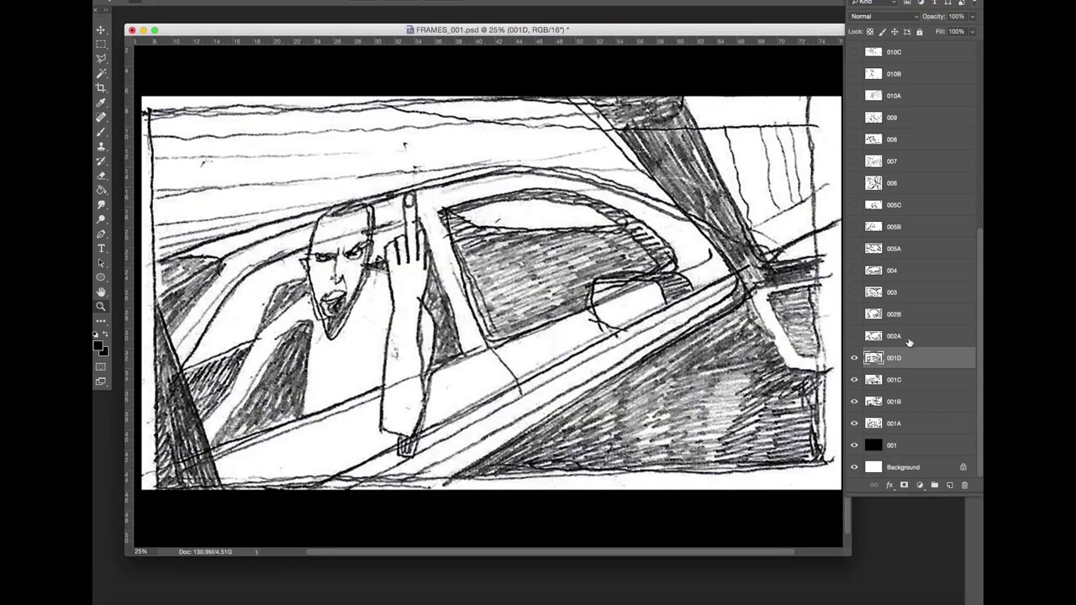
Step: Show panels 002A and 002B in sequence, selecting the layer of each
left_click(854, 337)
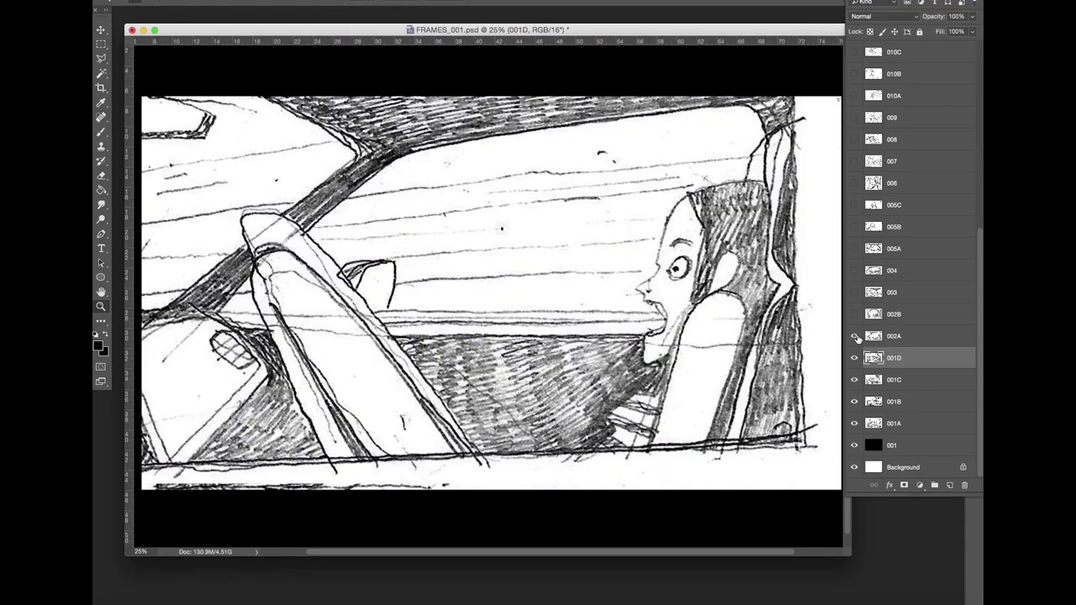
left_click(909, 341)
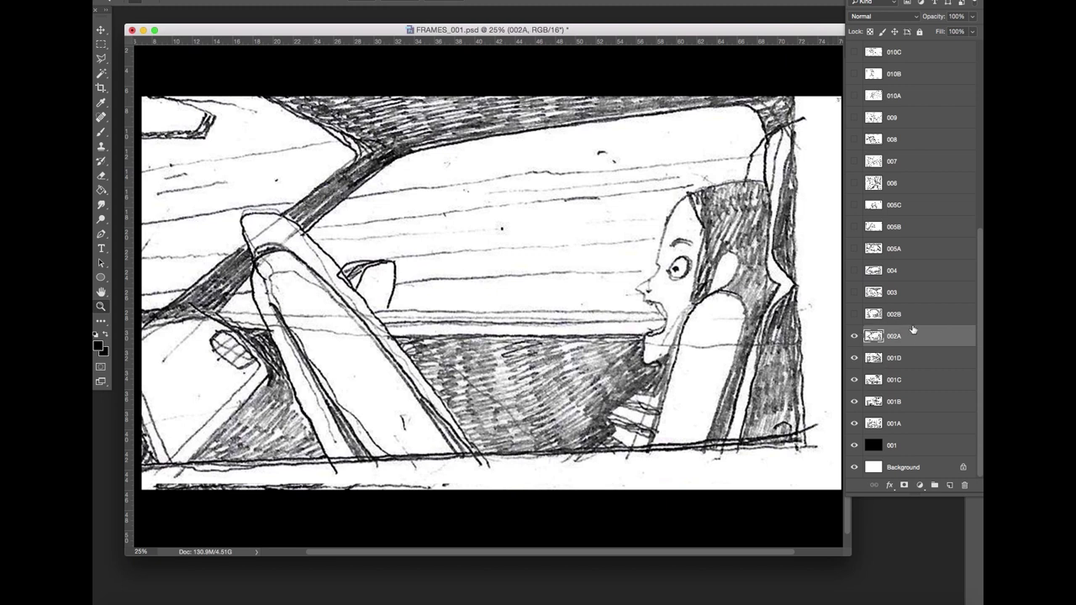
left_click(854, 316)
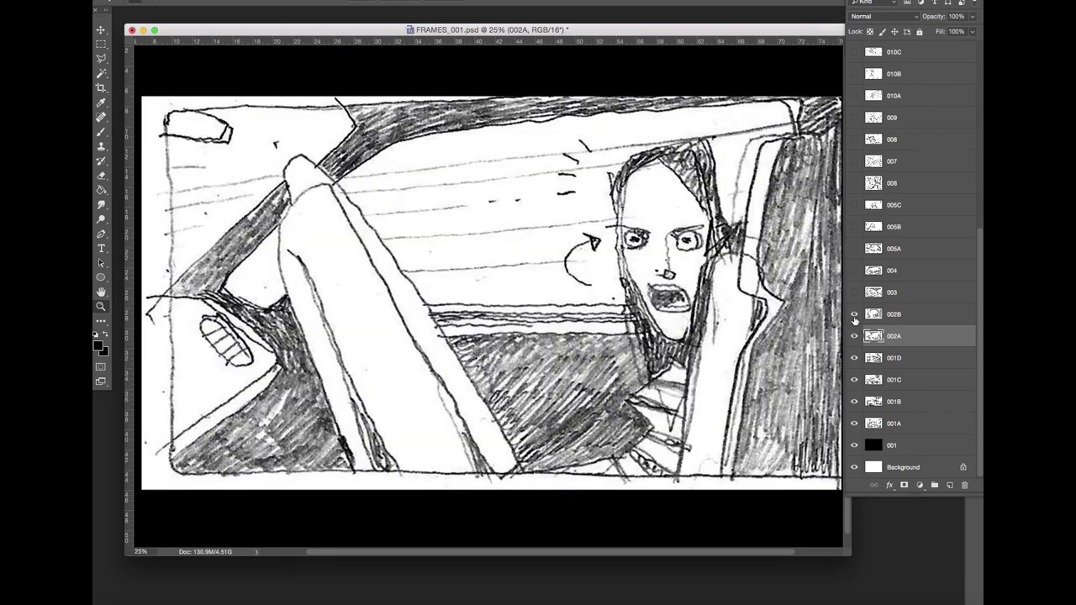
left_click(897, 314)
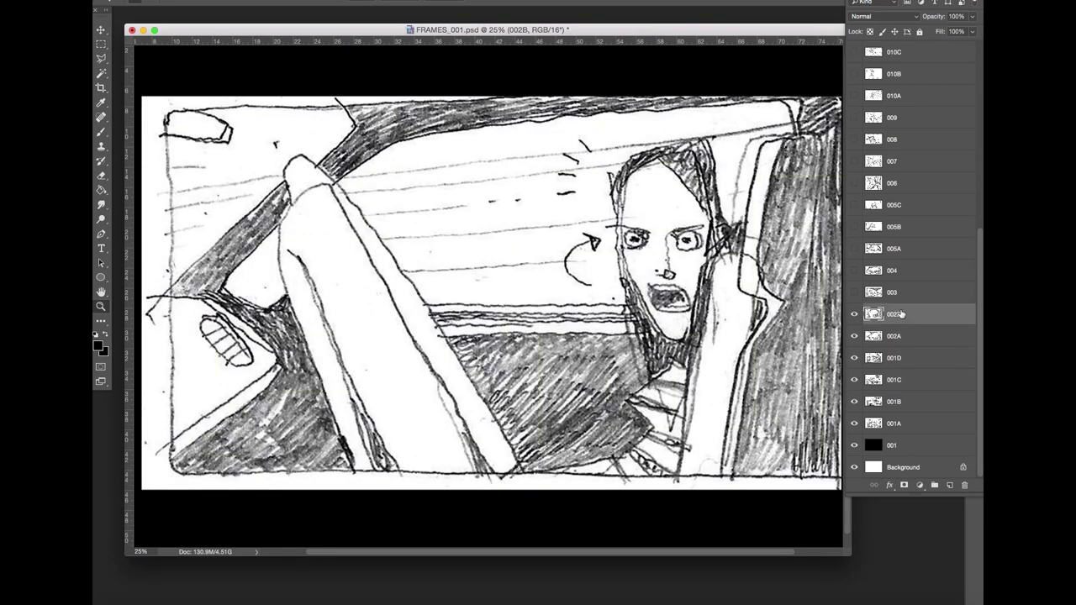
Step: Show panel 003, switch it off and on to compare it with 002B, and select its layer
left_click(854, 293)
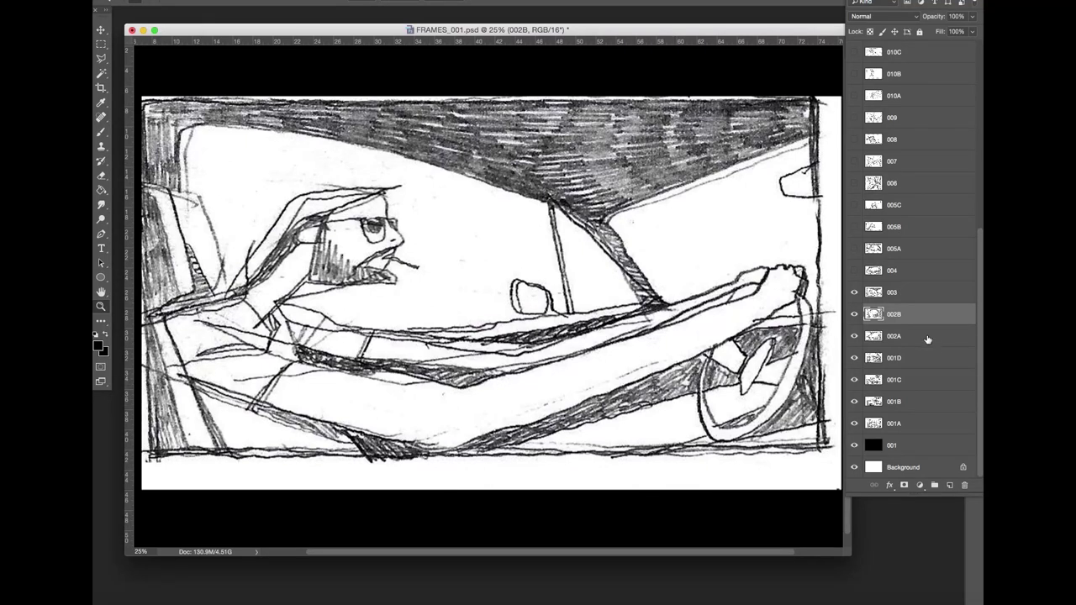
left_click(854, 292)
left_click(854, 293)
left_click(916, 296)
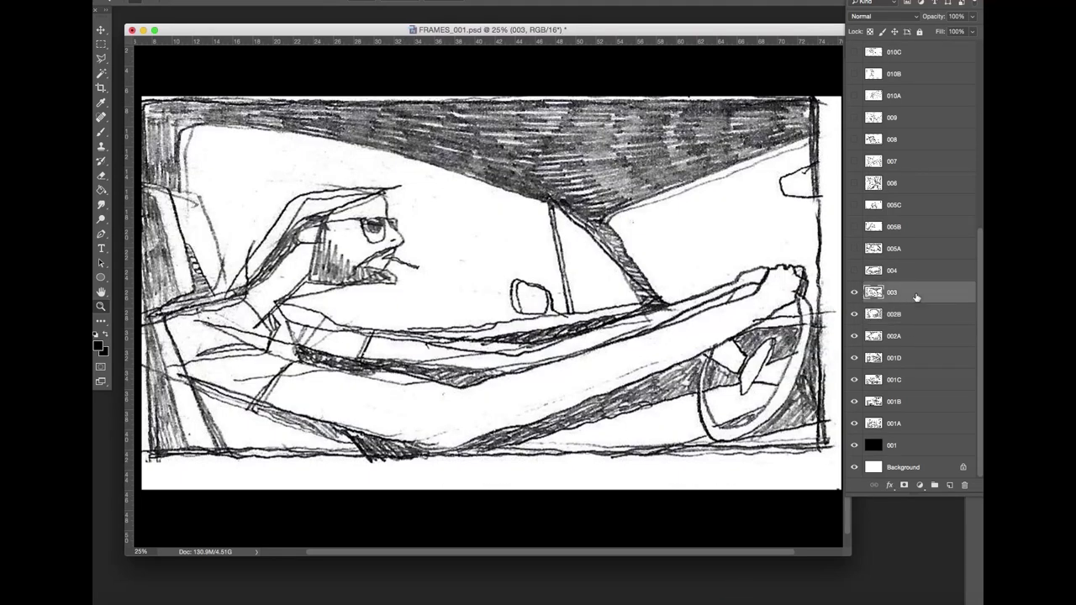
Step: Show panels 004, 005A and 005B in sequence
left_click(853, 271)
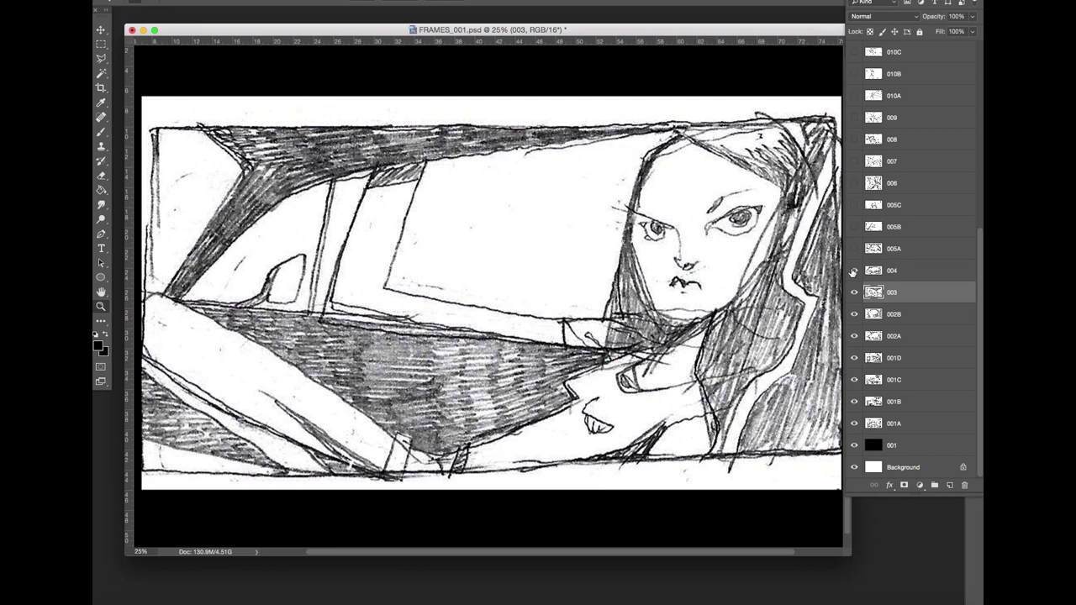
left_click(854, 249)
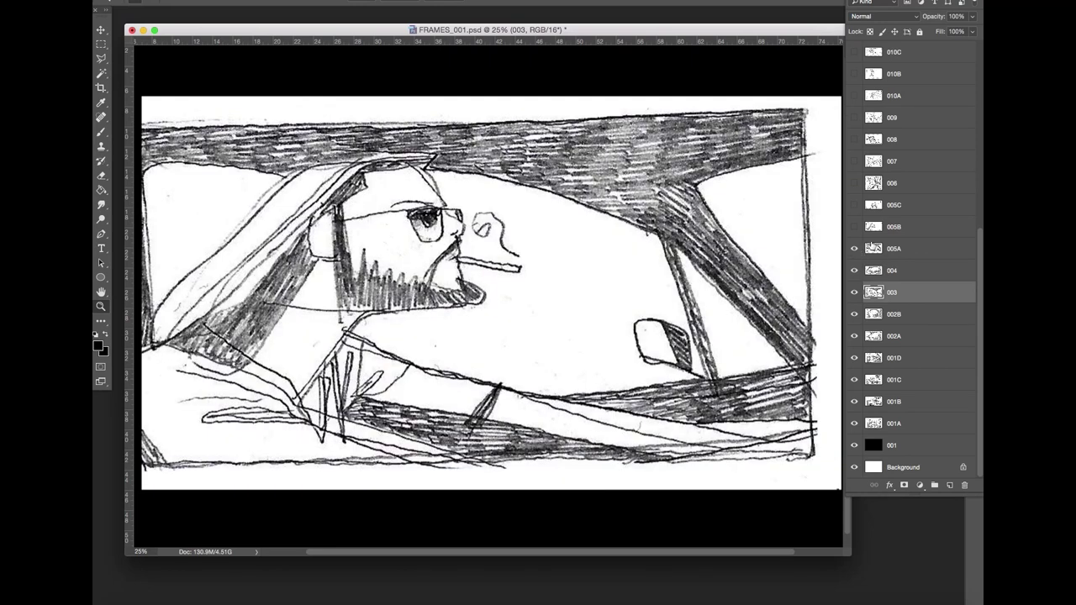
left_click(854, 228)
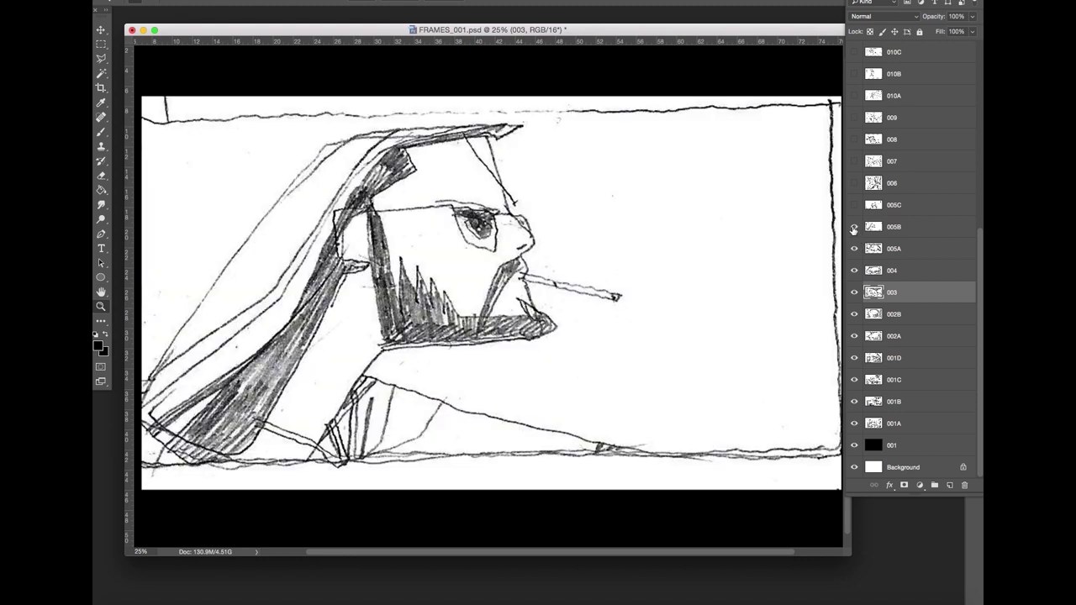
Step: Compare panel 005B with 005A by switching it off and on, and show and select panel 005C
left_click(854, 227)
left_click(854, 228)
left_click(854, 228)
left_click(854, 227)
left_click(854, 205)
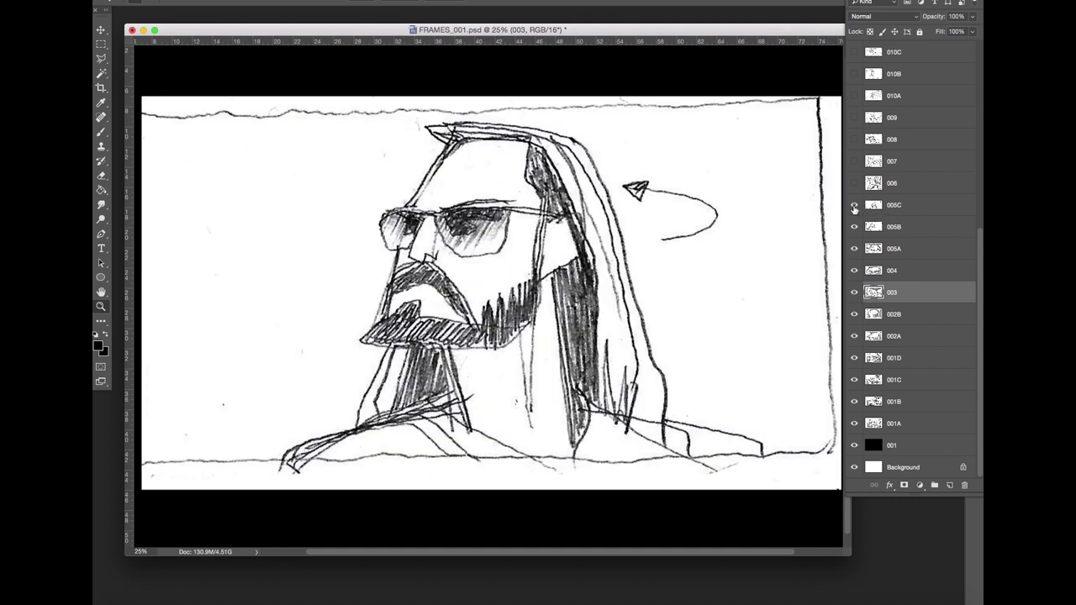
left_click(896, 206)
Step: Show panel 006, adjust the document window around the whole frame, and select layer 006
left_click(853, 183)
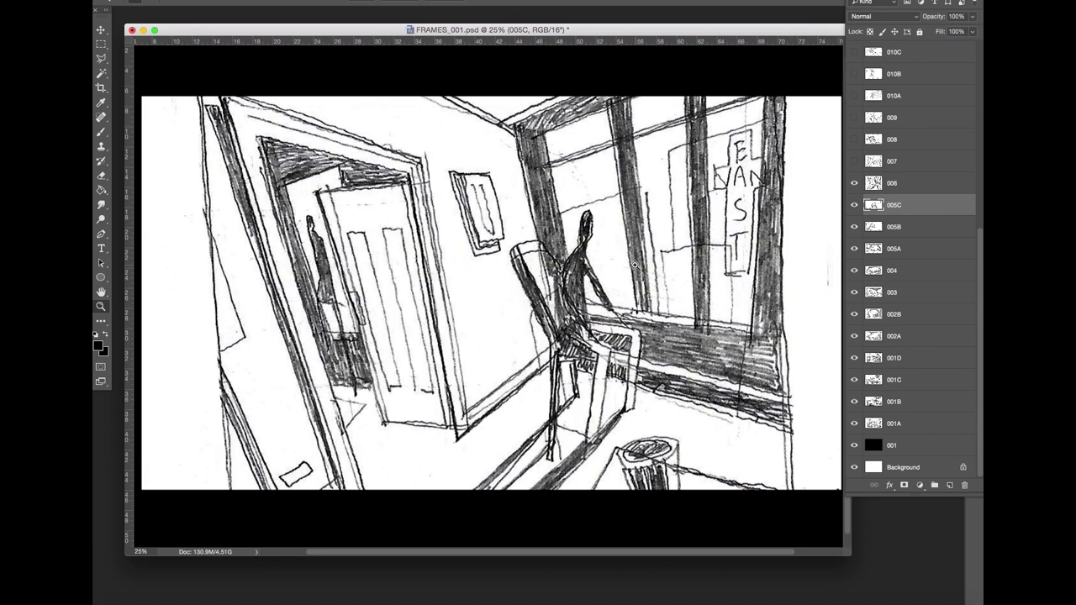
scroll(635, 266, "up", 2)
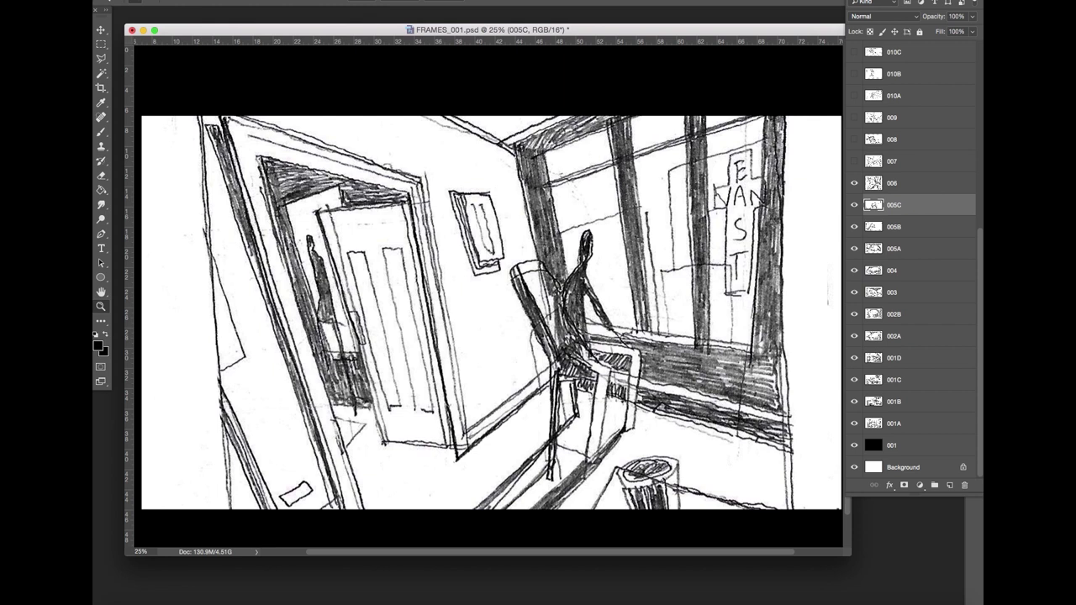
key("Tab")
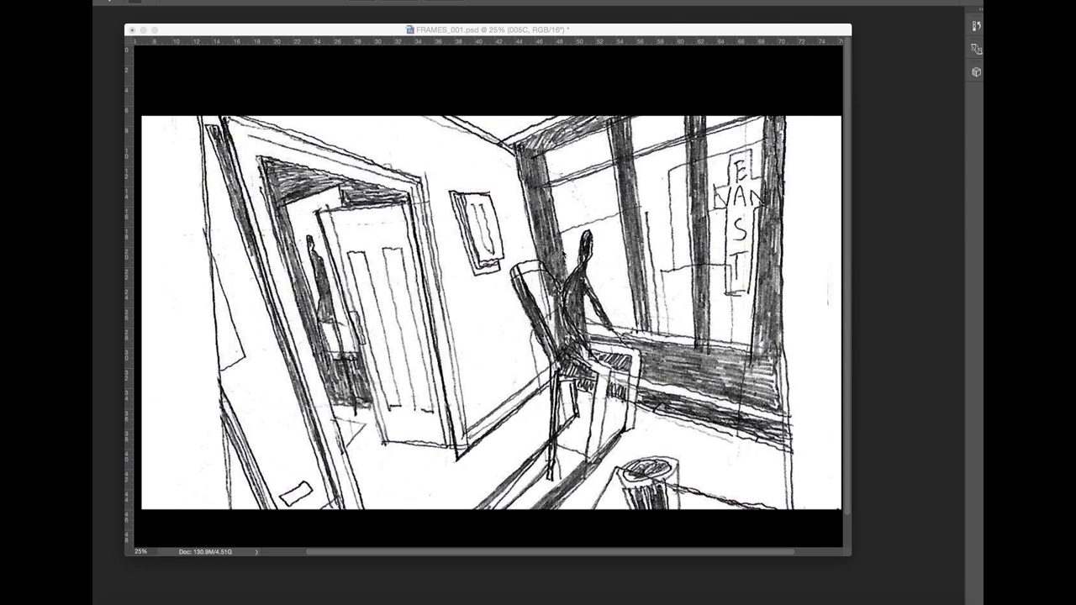
key("Tab")
left_click_drag(805, 36, 799, 30)
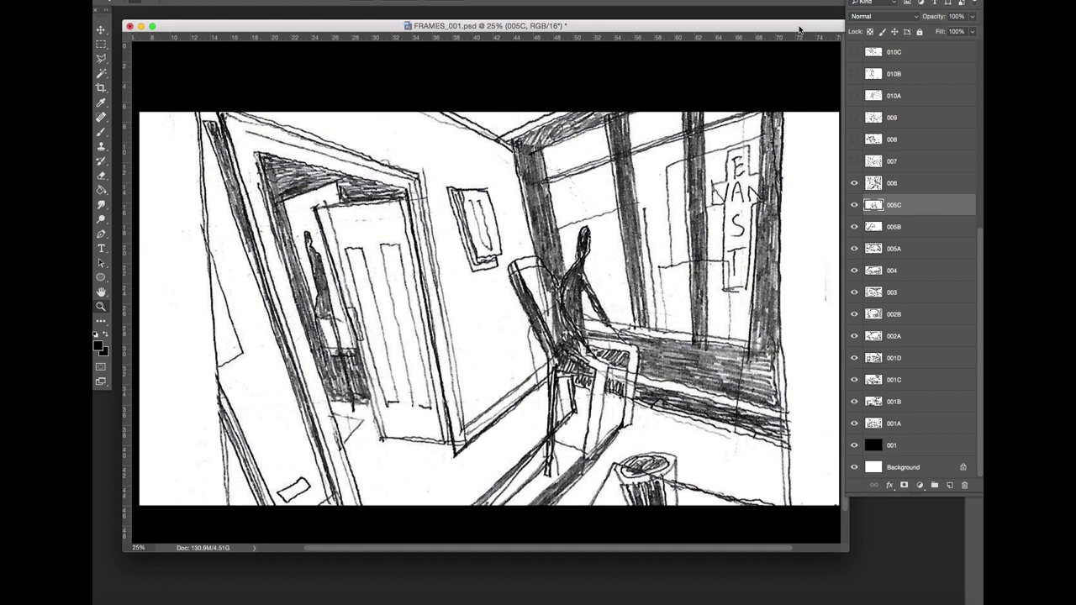
left_click_drag(847, 552, 856, 551)
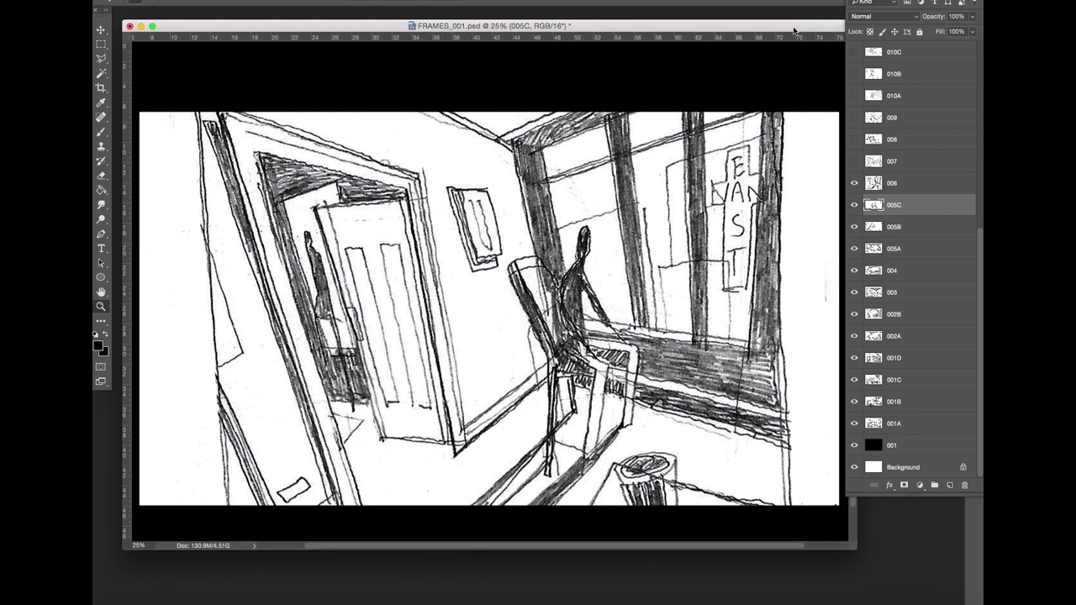
left_click_drag(796, 29, 786, 28)
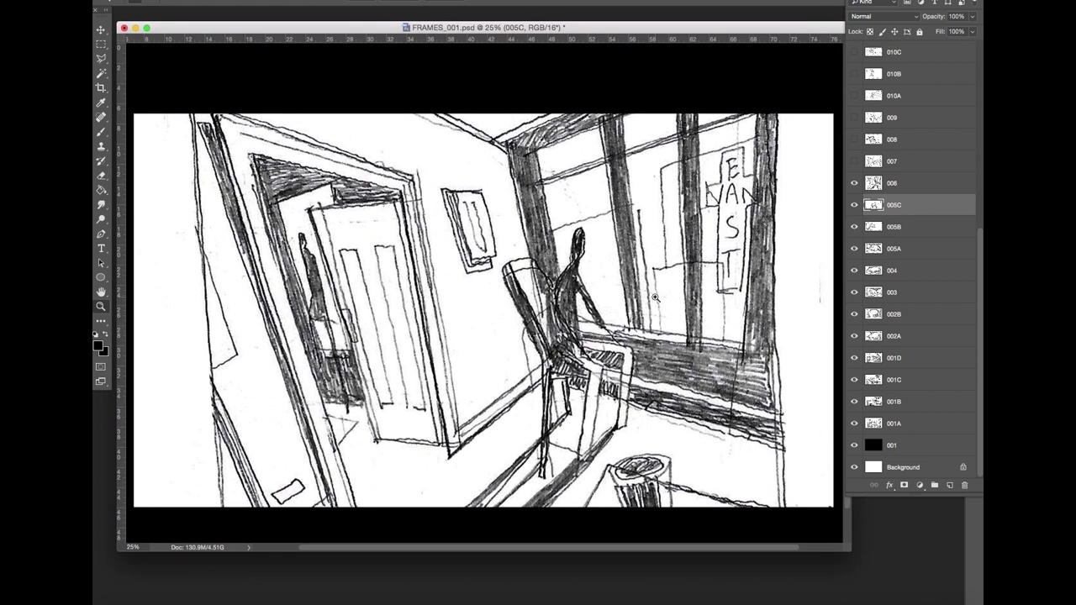
left_click(912, 184)
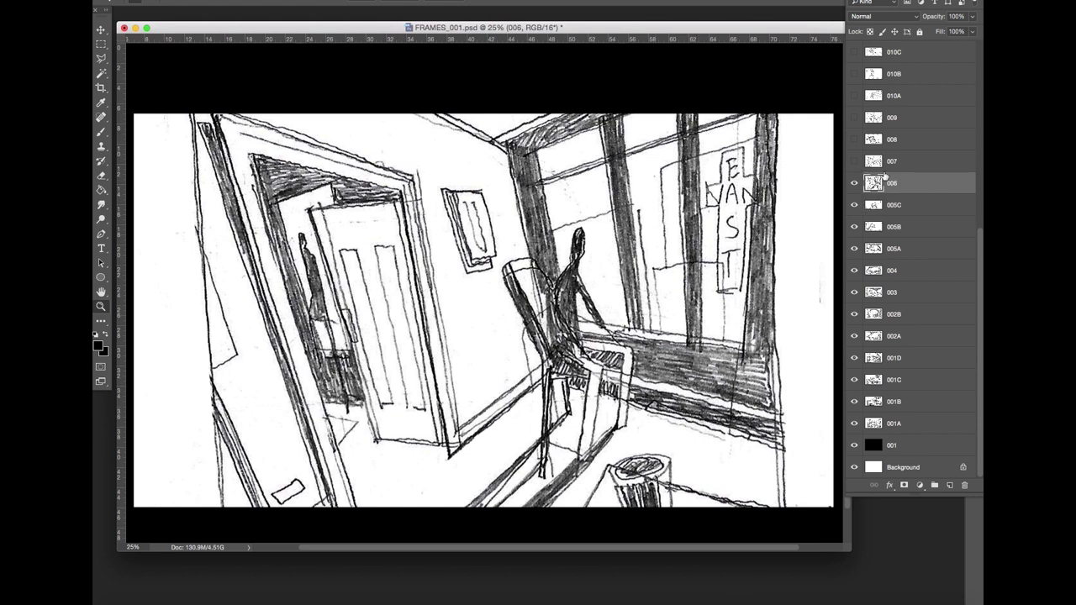
Step: Show panel 007 and hide the black border on Layer 1 to expose the drawing's full extent
left_click(853, 162)
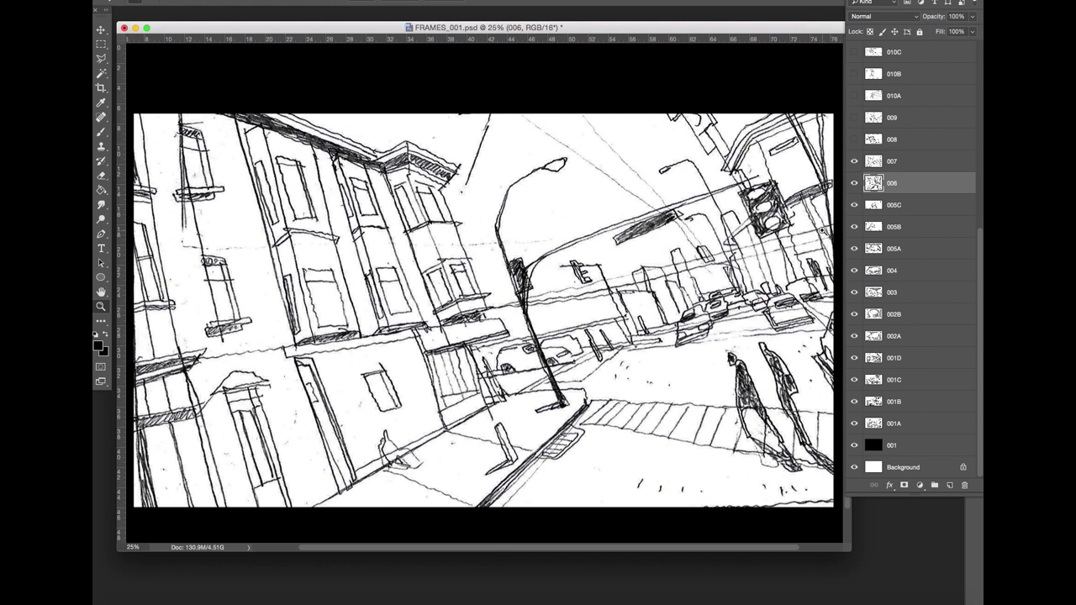
left_click_drag(806, 33, 795, 37)
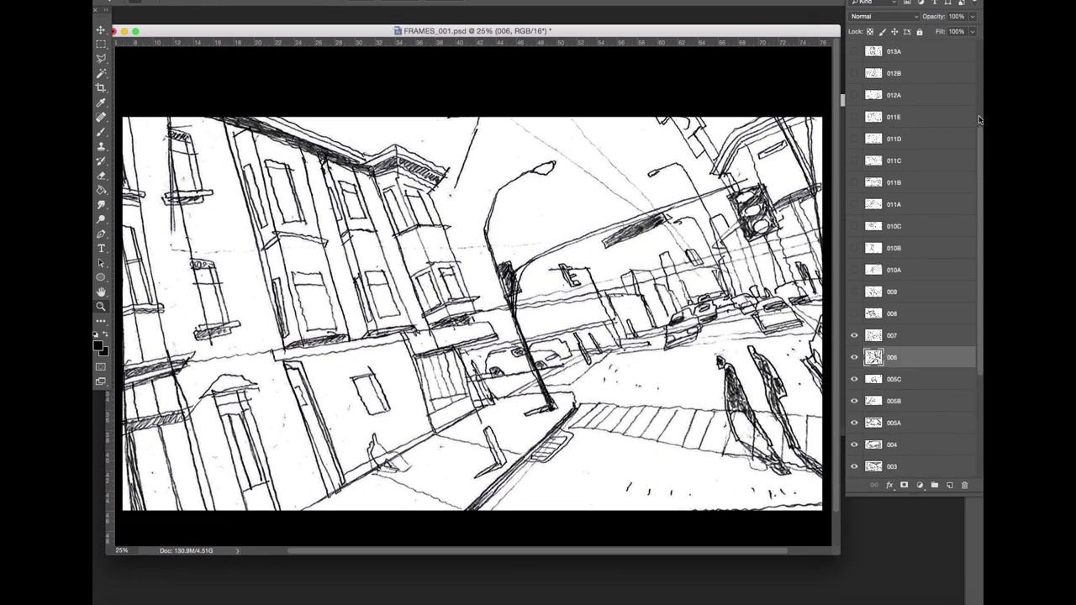
scroll(978, 243, "up", 10)
left_click(854, 52)
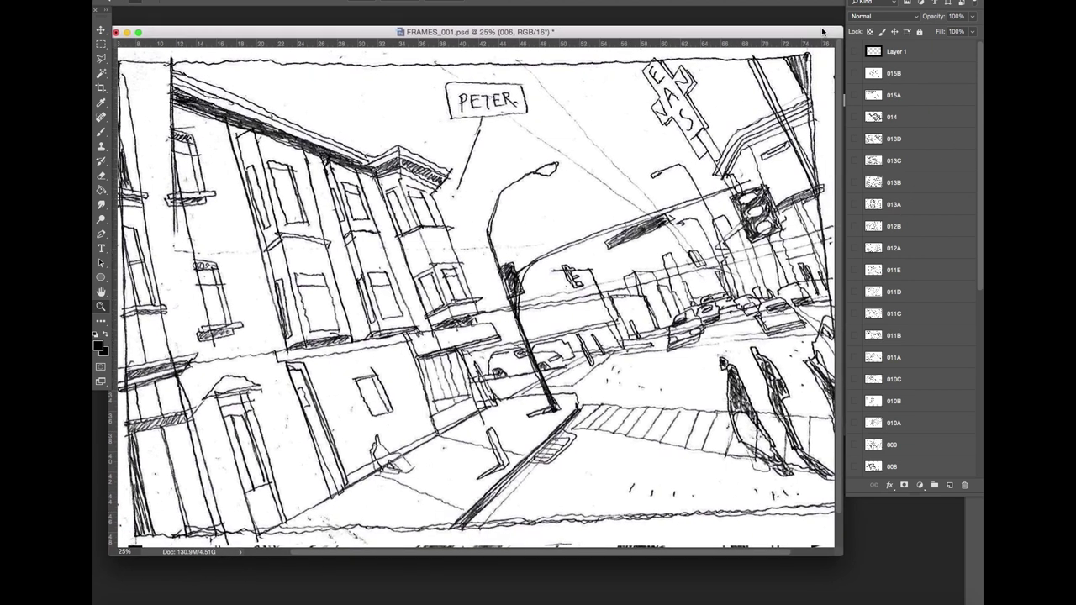
Step: Select layer 007 and switch the black border on Layer 1 back on
scroll(979, 226, "down", 5)
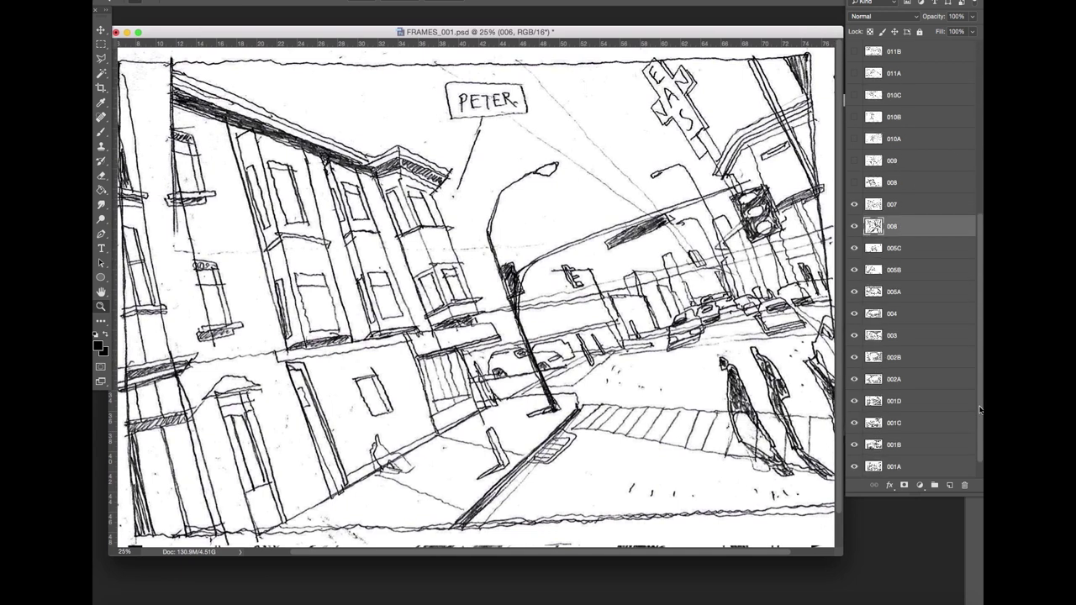
left_click(894, 297)
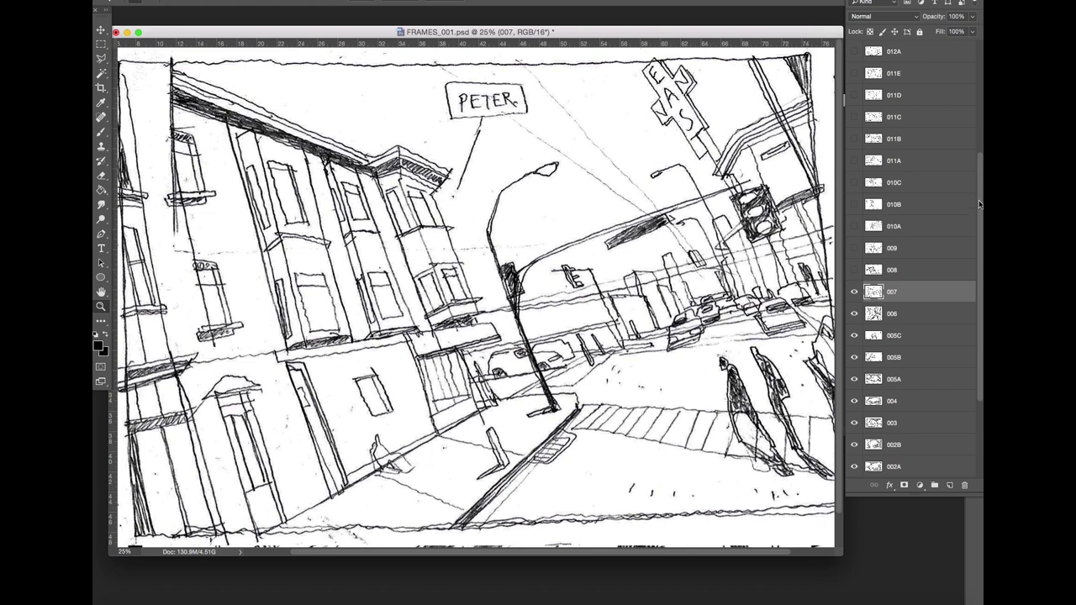
left_click_drag(980, 205, 978, 36)
left_click(854, 51)
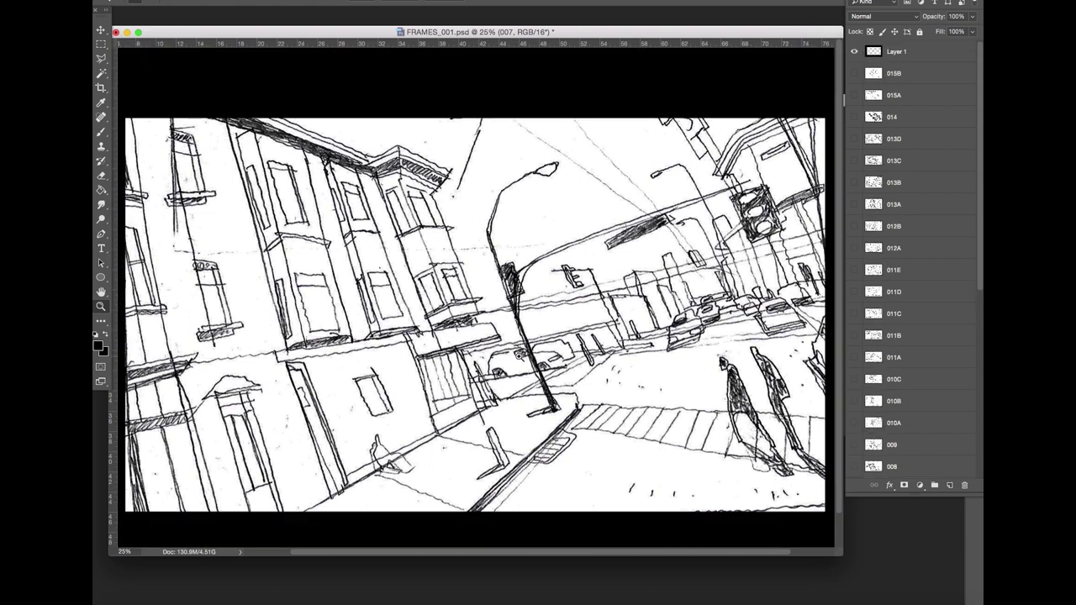
Step: Show panels 008 and 009 in sequence and select layer 009
left_click_drag(976, 232, 976, 336)
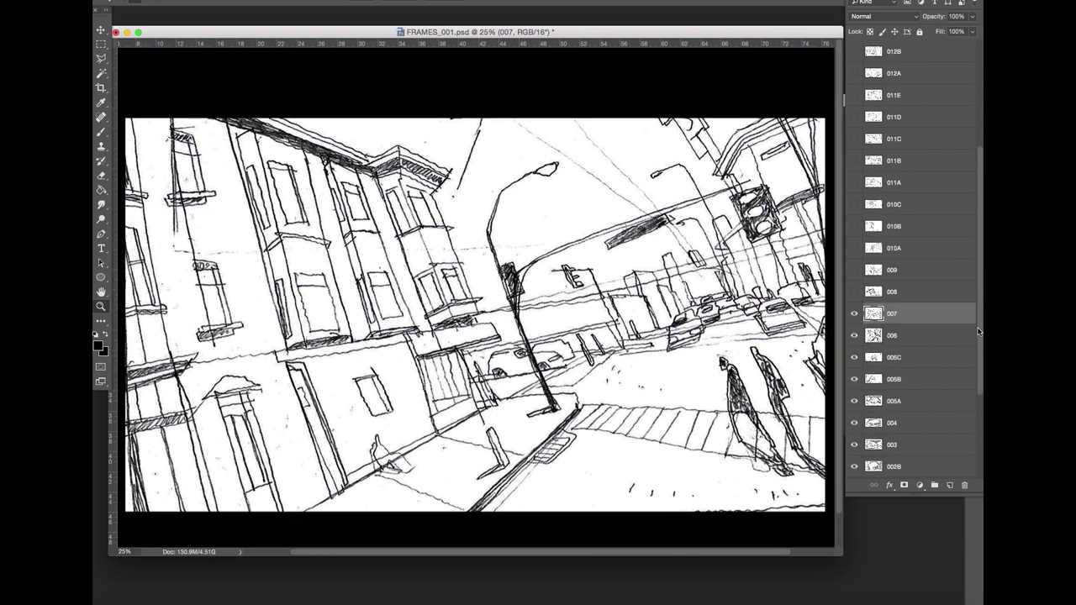
left_click(853, 292)
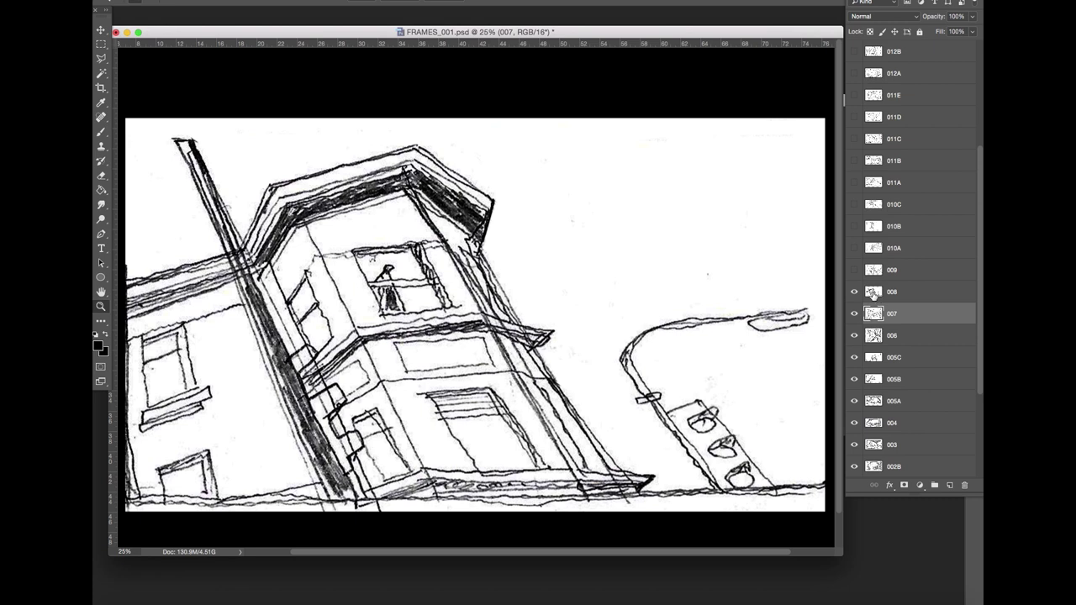
left_click(922, 298)
left_click(914, 272)
left_click(853, 270)
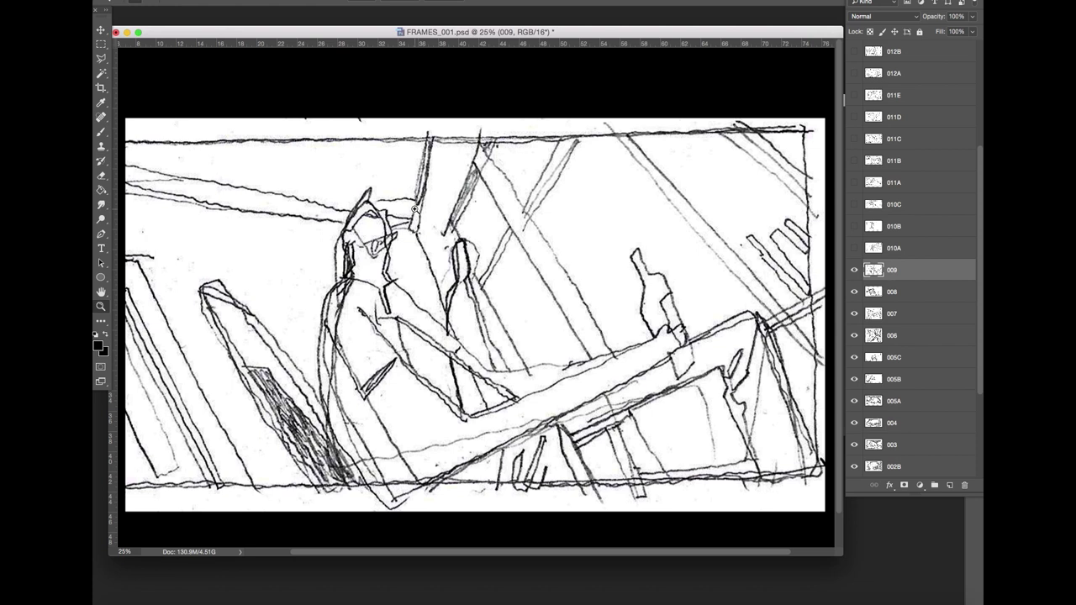
Step: Show panels 010A, 010B and 010C in sequence, selecting the layer of each
left_click(915, 248)
left_click(854, 248)
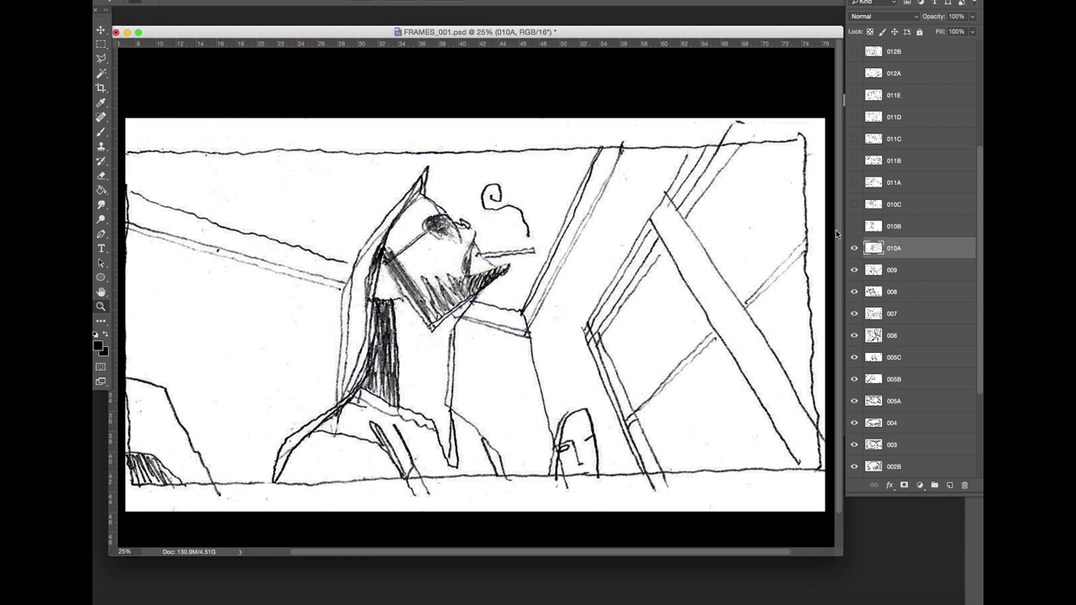
left_click(902, 226)
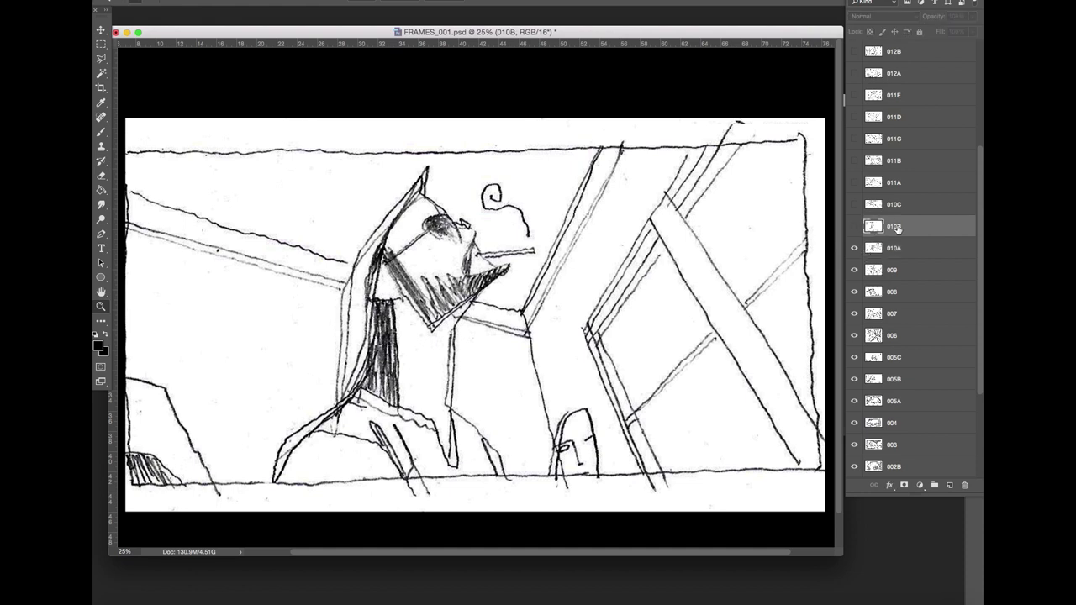
left_click(854, 226)
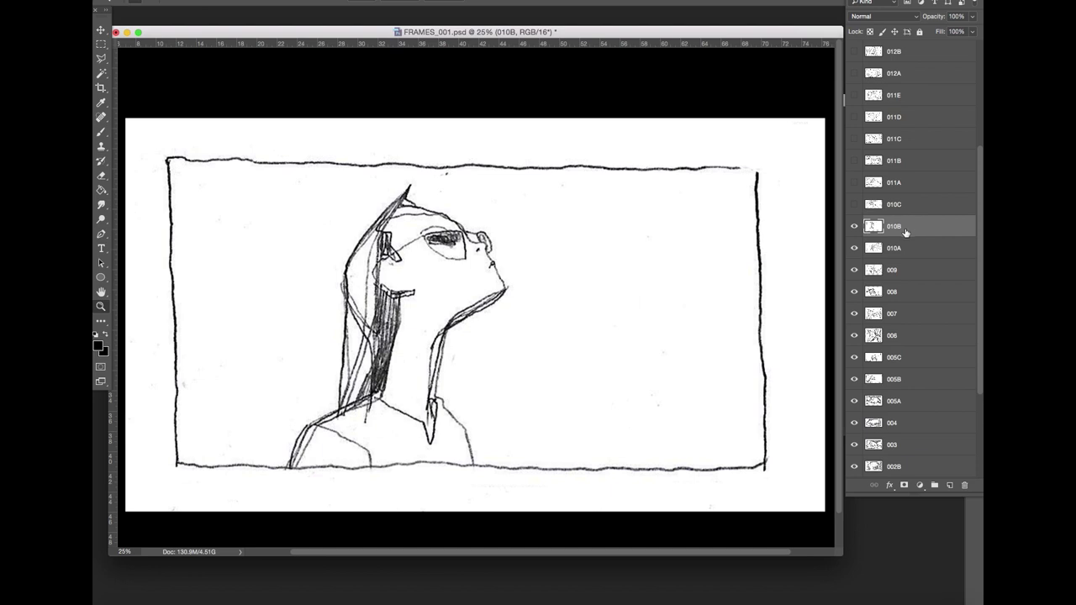
left_click(854, 205)
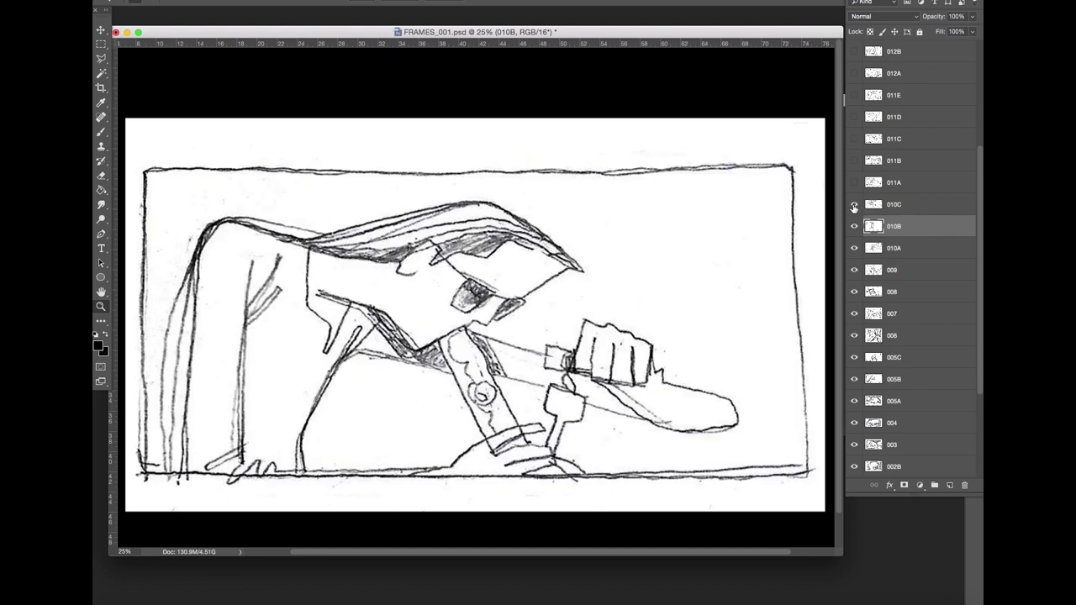
left_click(896, 205)
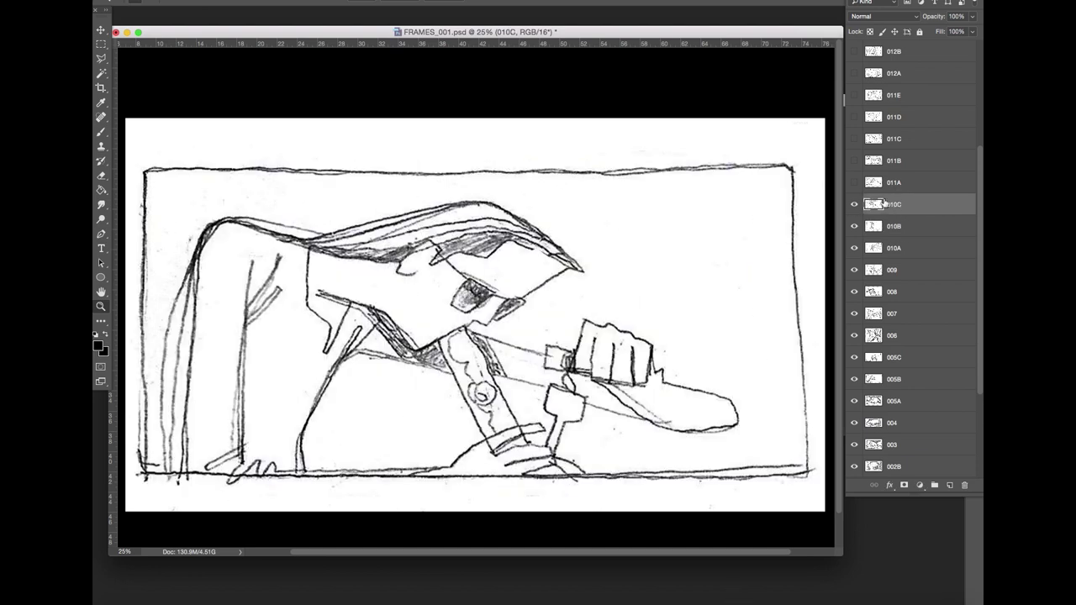
Step: Show and select panel 011A, and show panel 011B above it
left_click(854, 183)
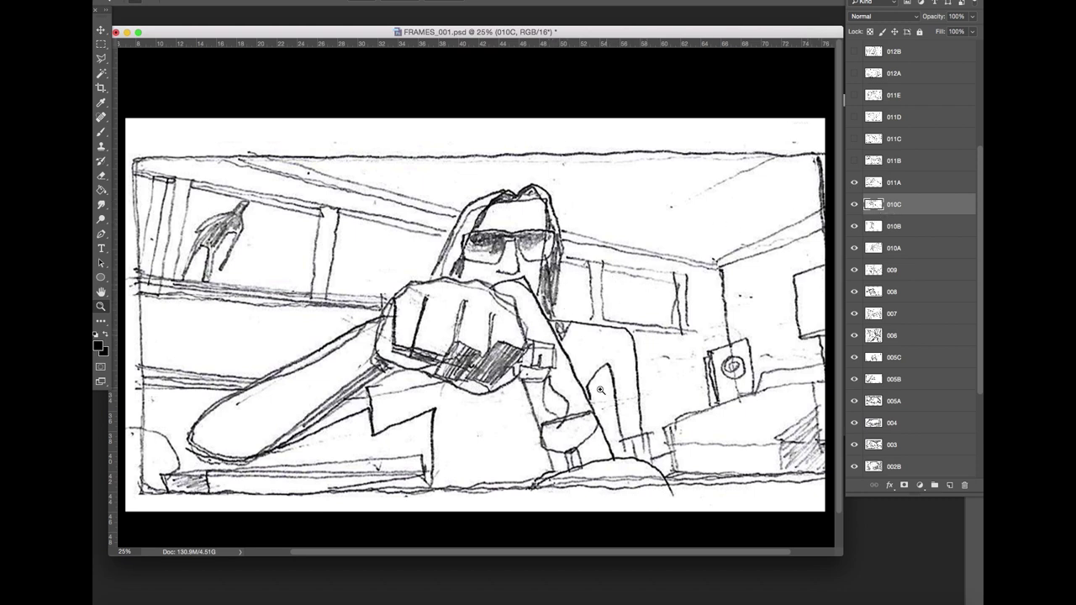
left_click(894, 185)
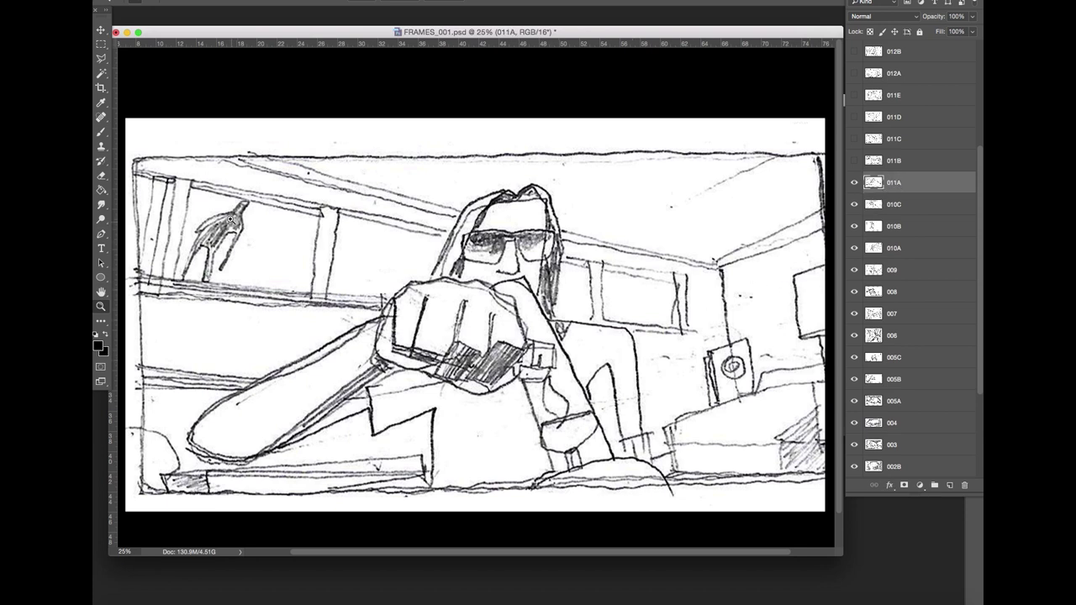
scroll(976, 191, "up", 1)
scroll(977, 191, "up", 5)
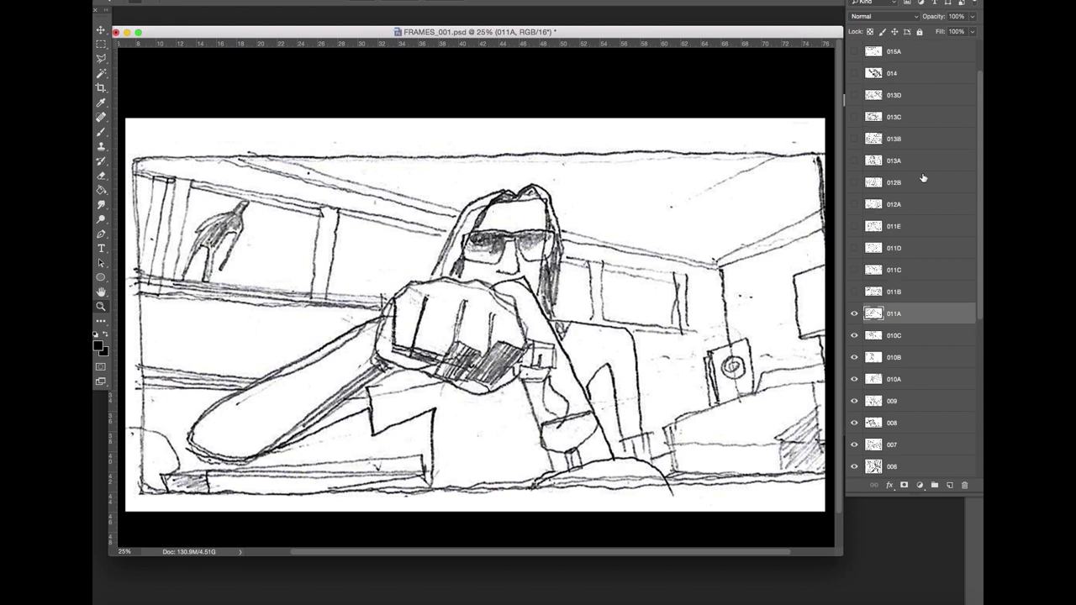
left_click(854, 292)
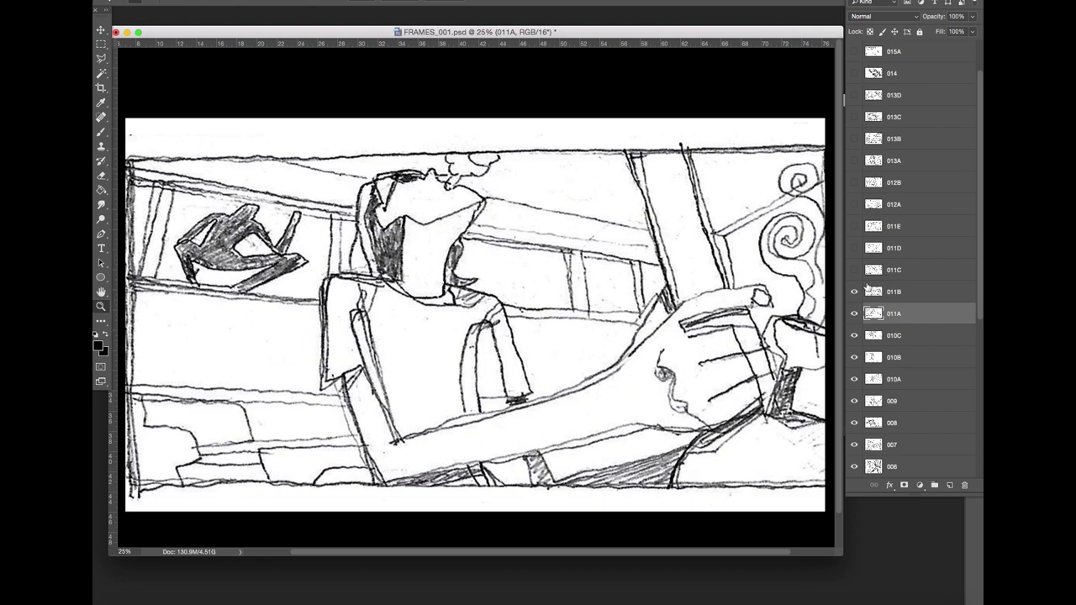
Step: Show panels 011C, 011D and 011E in sequence, selecting layers 011C and 011E as their panels appear
left_click(863, 272)
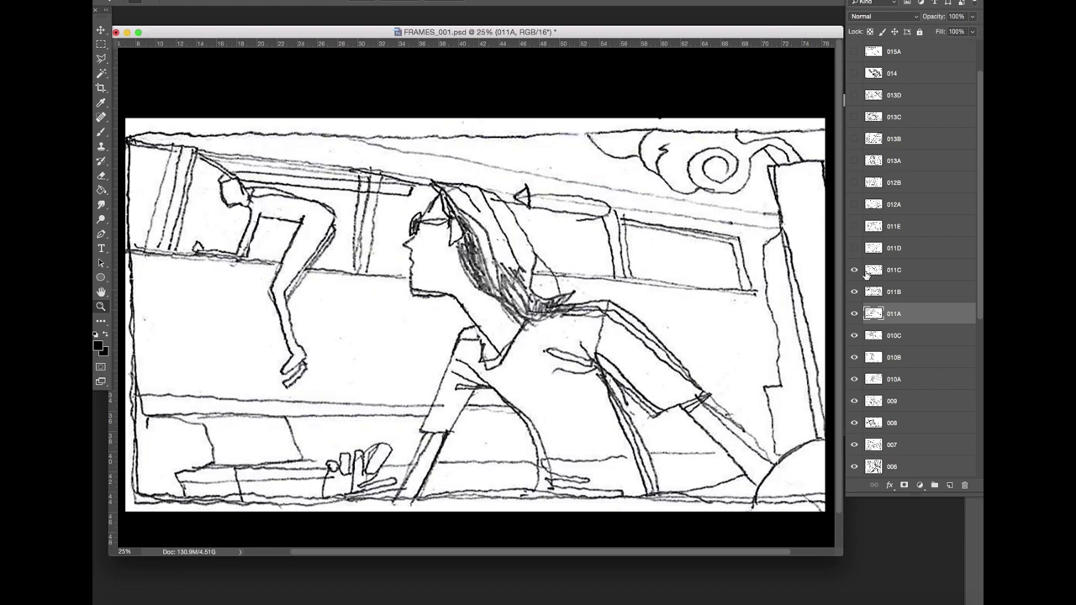
left_click(896, 273)
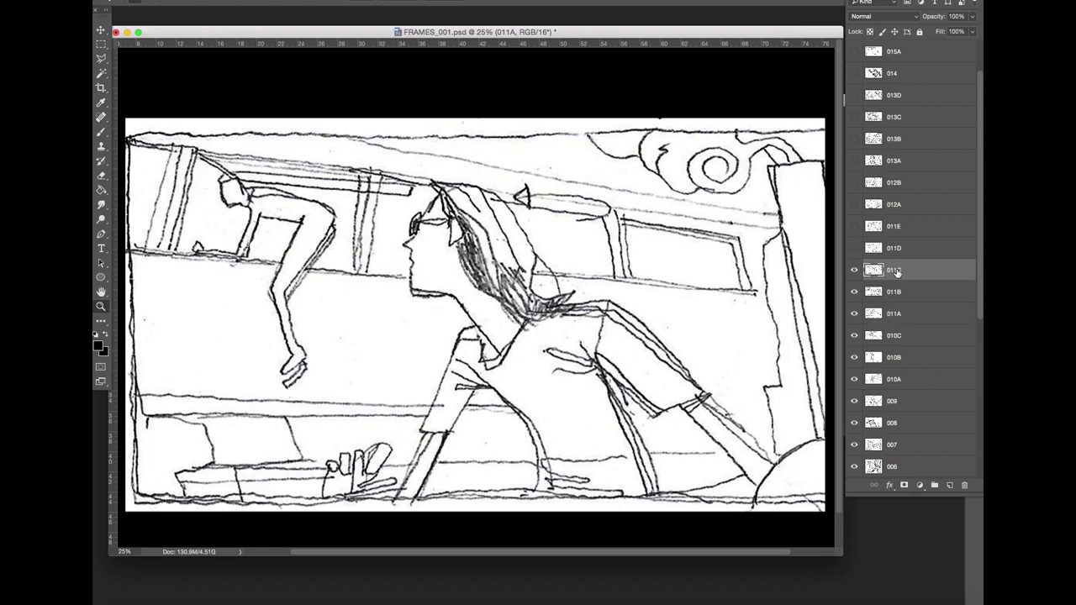
left_click(853, 250)
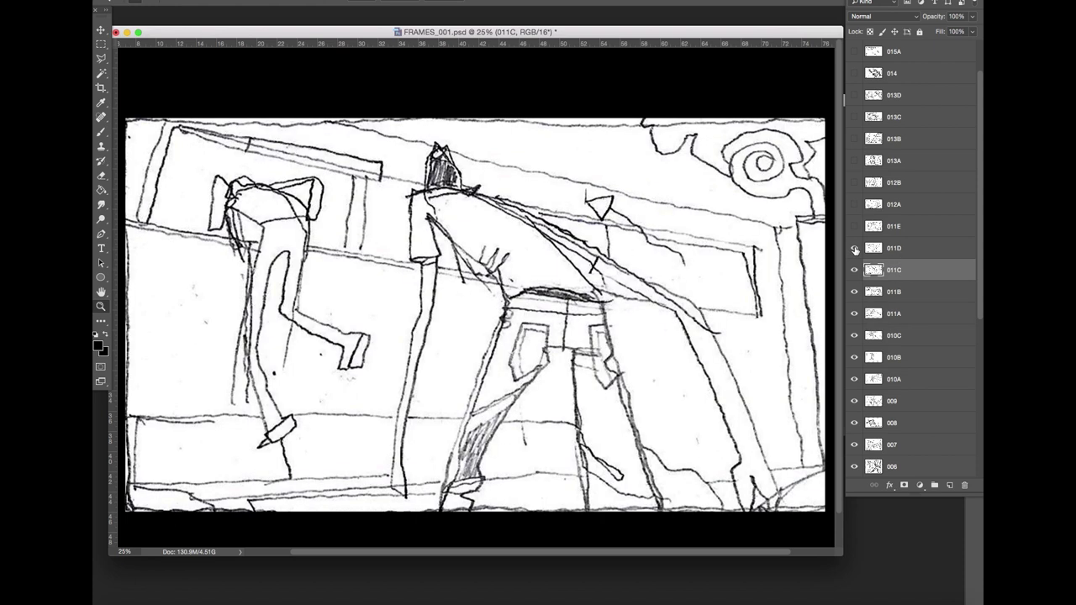
left_click(853, 227)
left_click(854, 227)
left_click(854, 227)
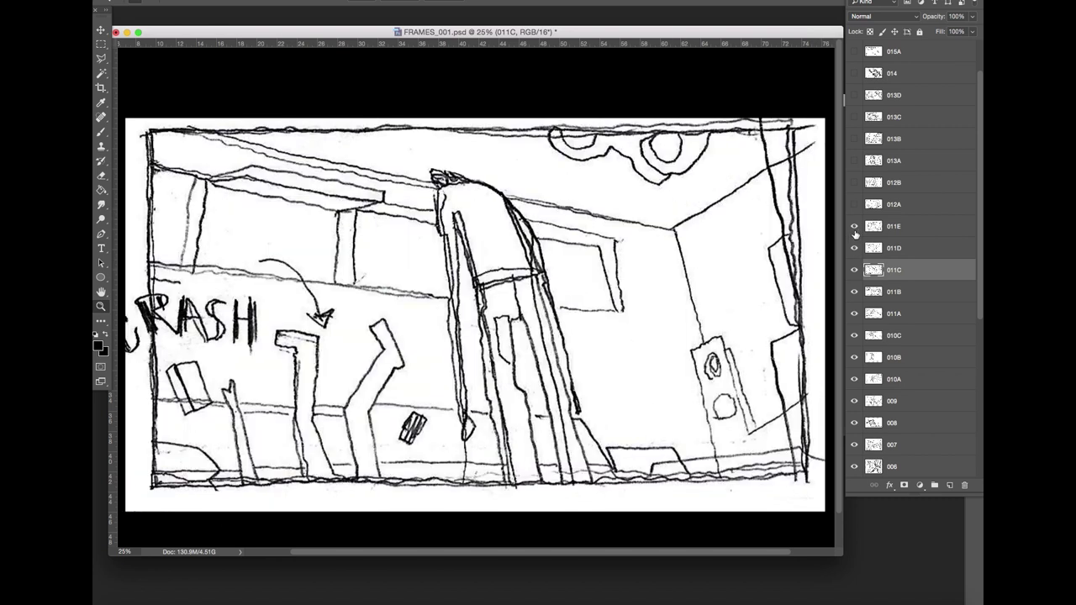
left_click(893, 227)
Step: Show panels 012A, 012B and 013A in sequence, selecting the layer of each
left_click(854, 204)
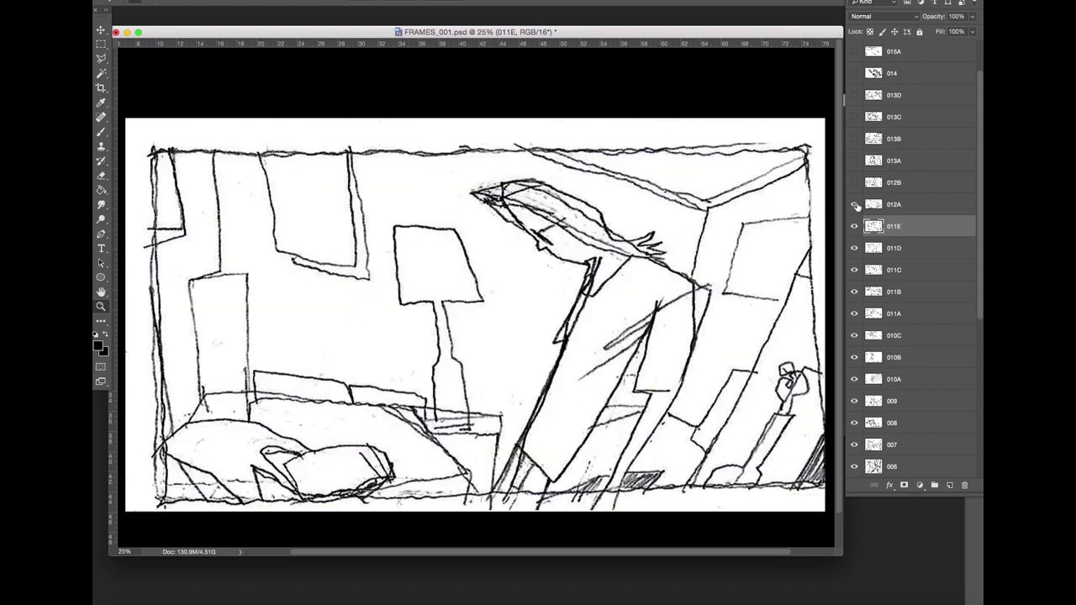
left_click(899, 207)
left_click(853, 182)
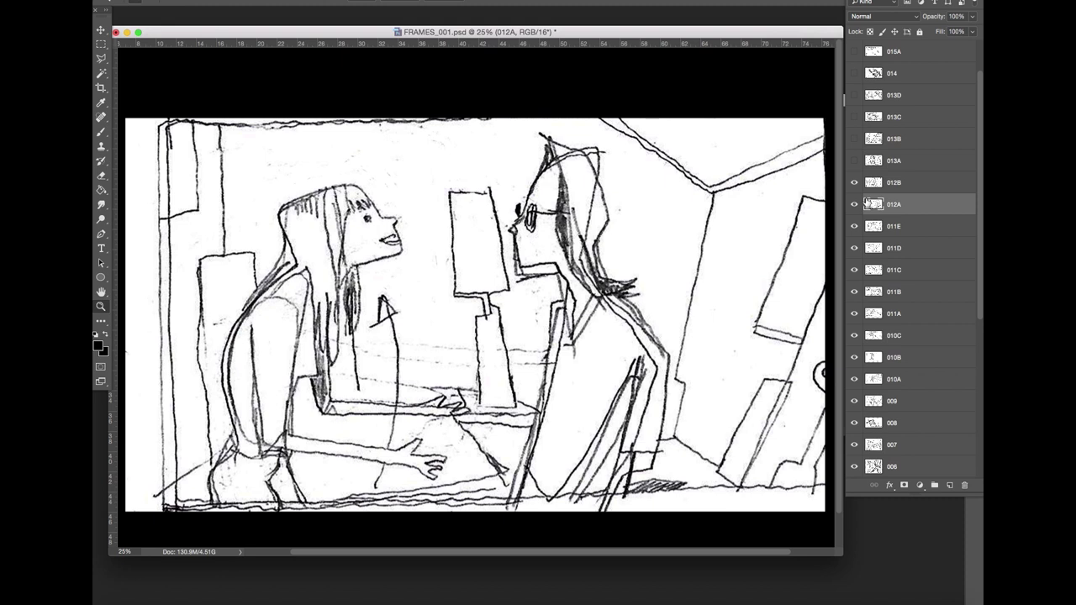
left_click(874, 183)
left_click(854, 160)
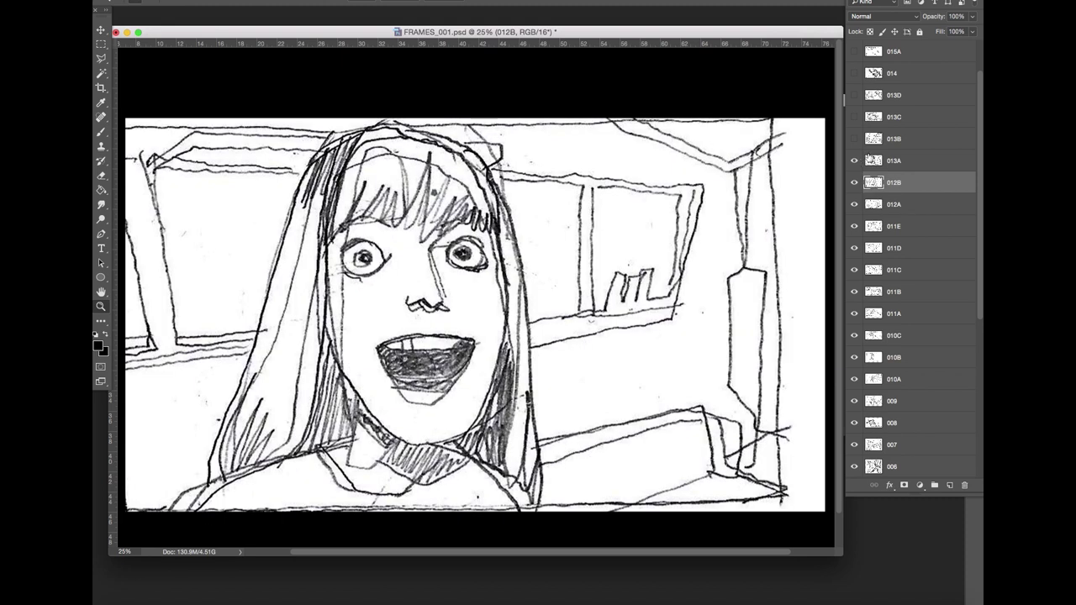
left_click(890, 162)
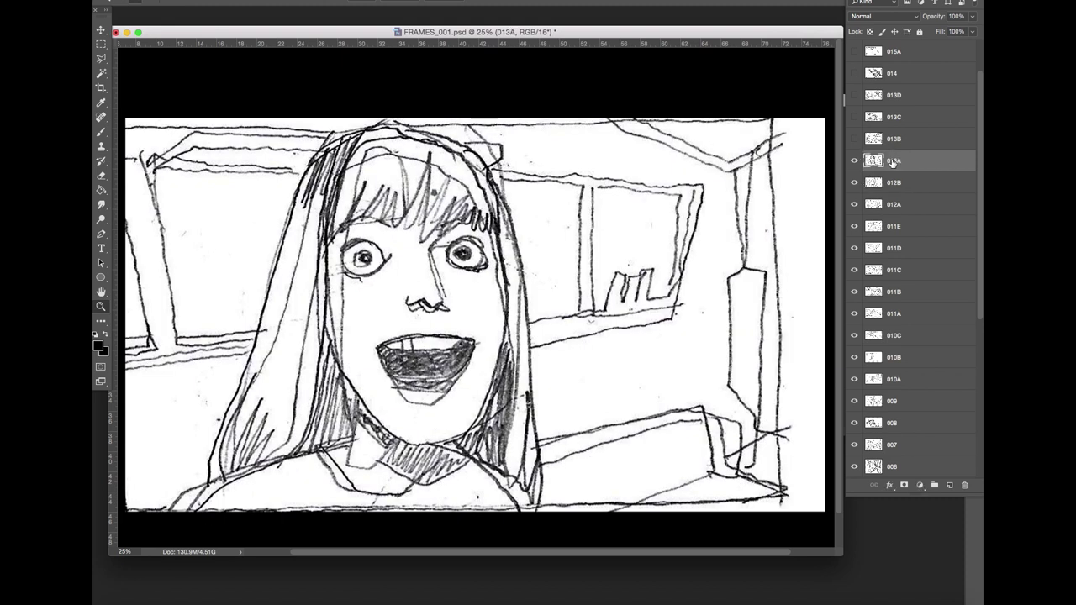
Step: Show panels 013B, 013C and 013D in sequence, selecting the layer of each
left_click(854, 139)
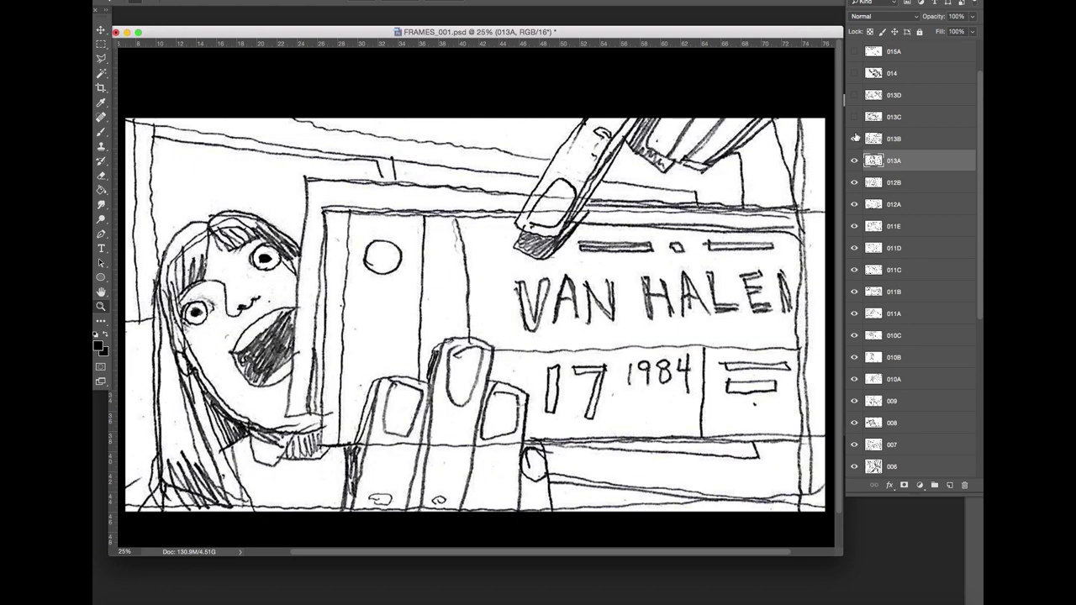
left_click(907, 141)
left_click(854, 119)
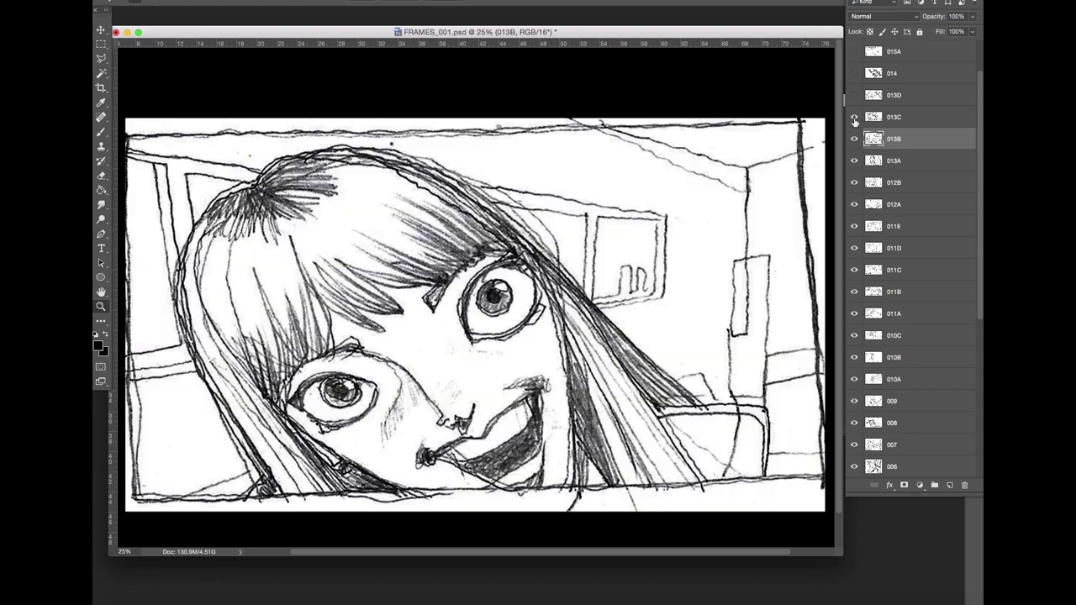
left_click(941, 121)
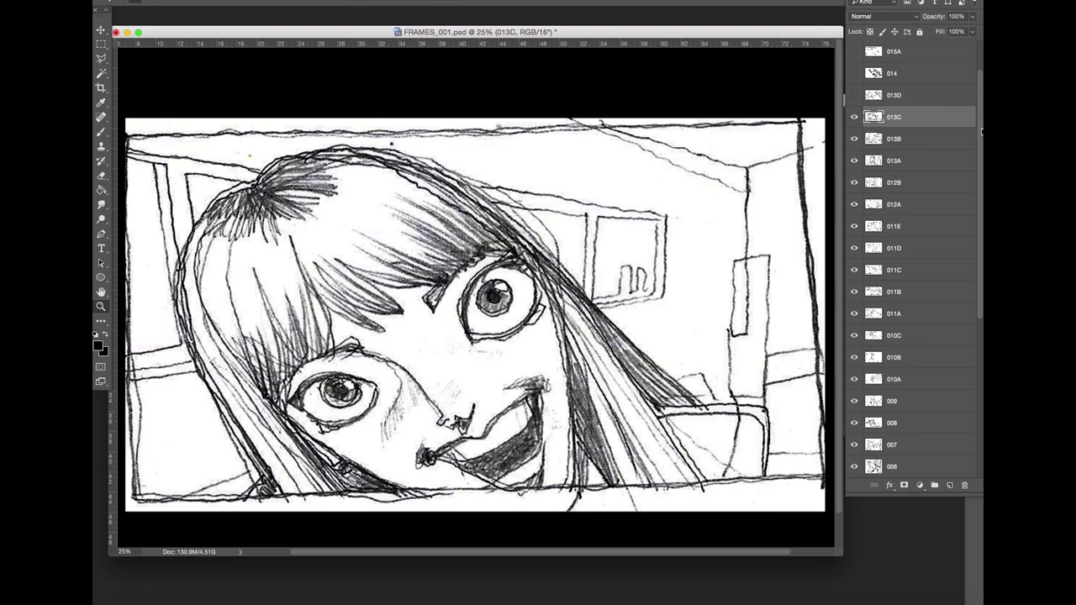
scroll(898, 143, "down", 1)
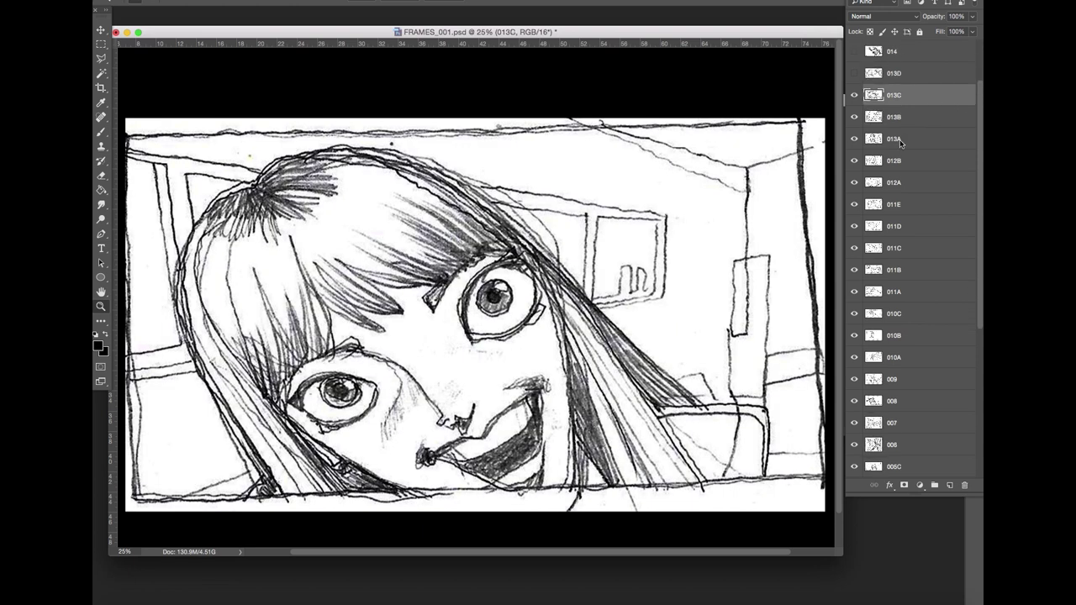
scroll(904, 142, "up", 1)
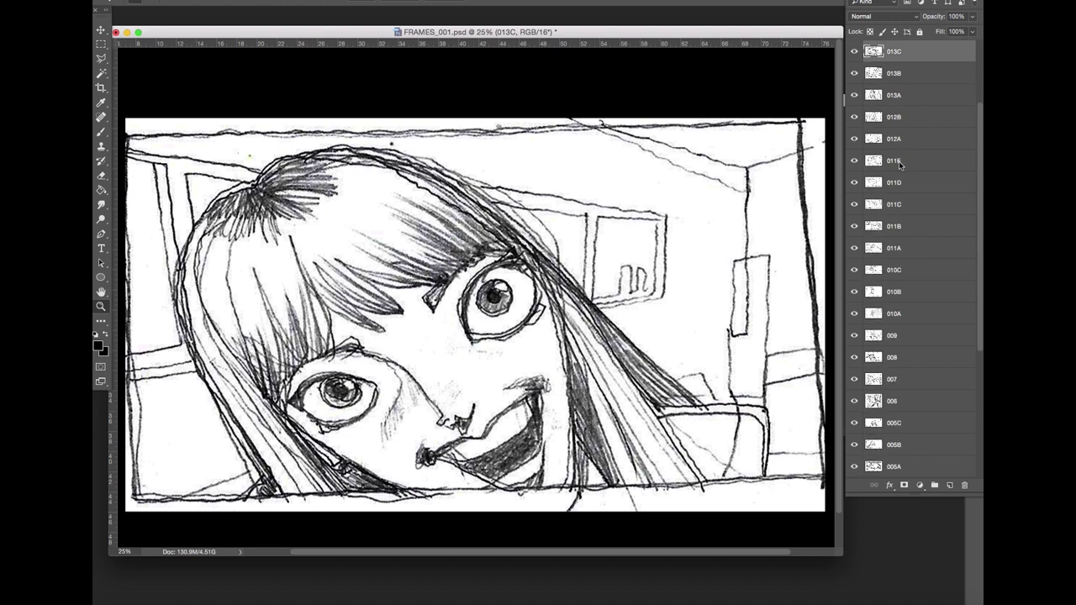
scroll(981, 123, "up", 2)
left_click(855, 140)
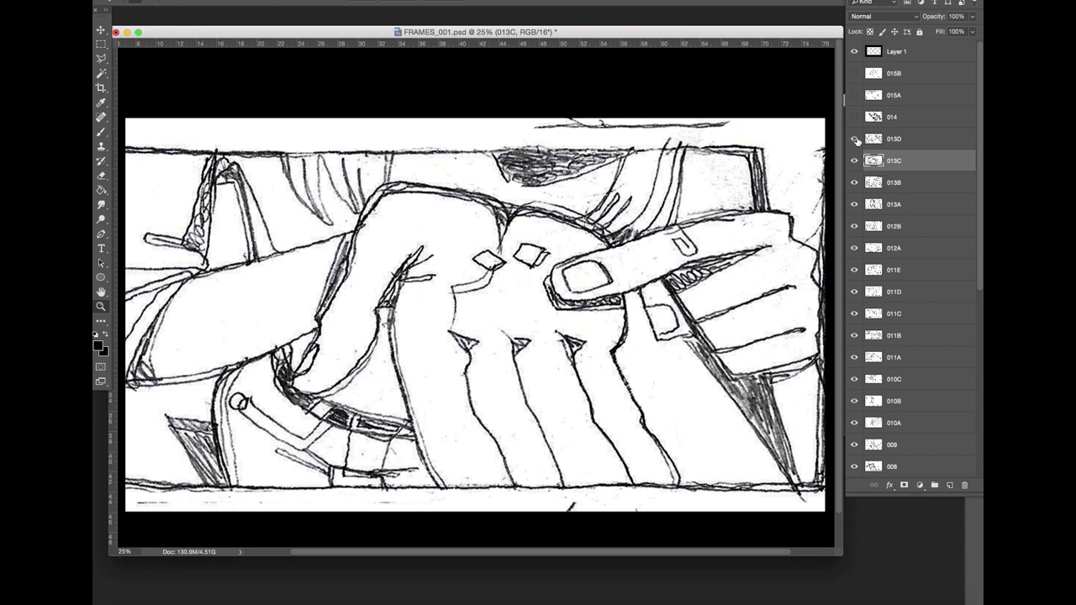
left_click(903, 138)
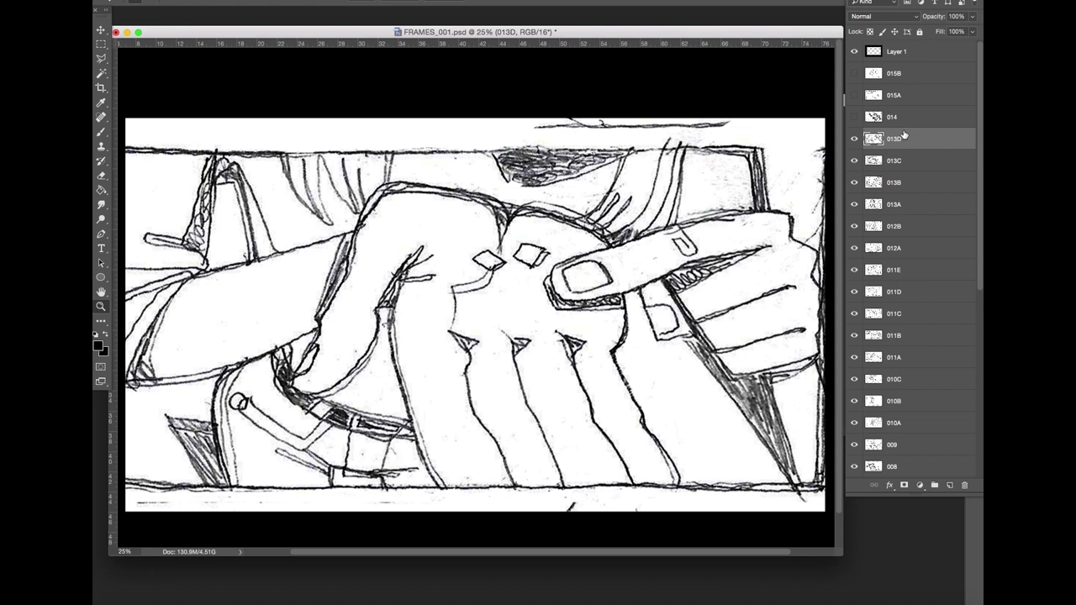
Step: Hide panel 013D to recheck panel 013C by toggling its visibility, and show and select 013D again
left_click(854, 141)
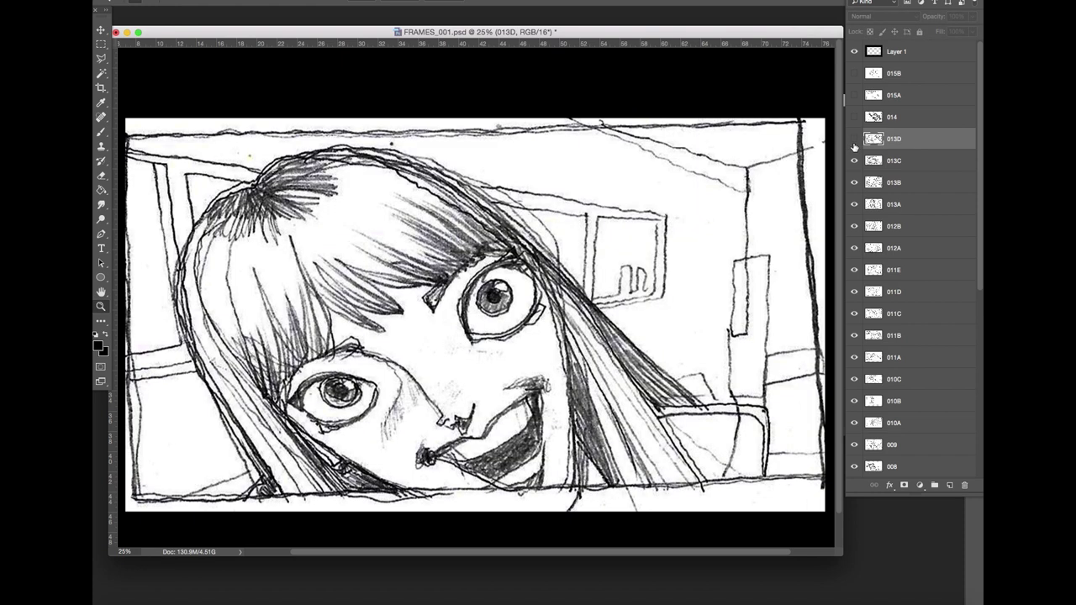
left_click(853, 162)
left_click(852, 165)
left_click(913, 167)
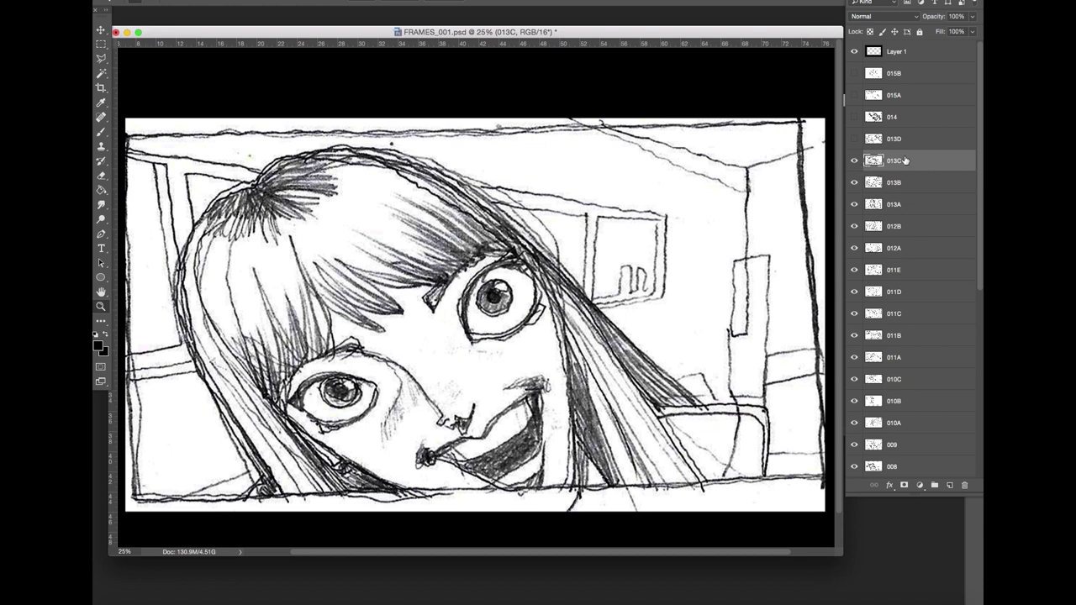
left_click(854, 160)
left_click(854, 161)
left_click(854, 139)
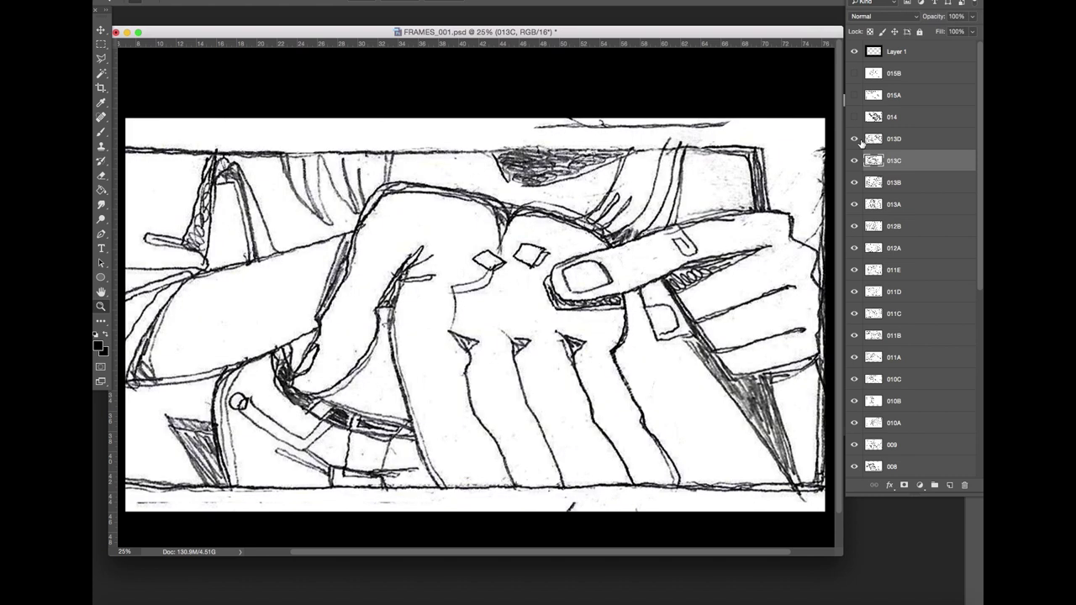
left_click(905, 139)
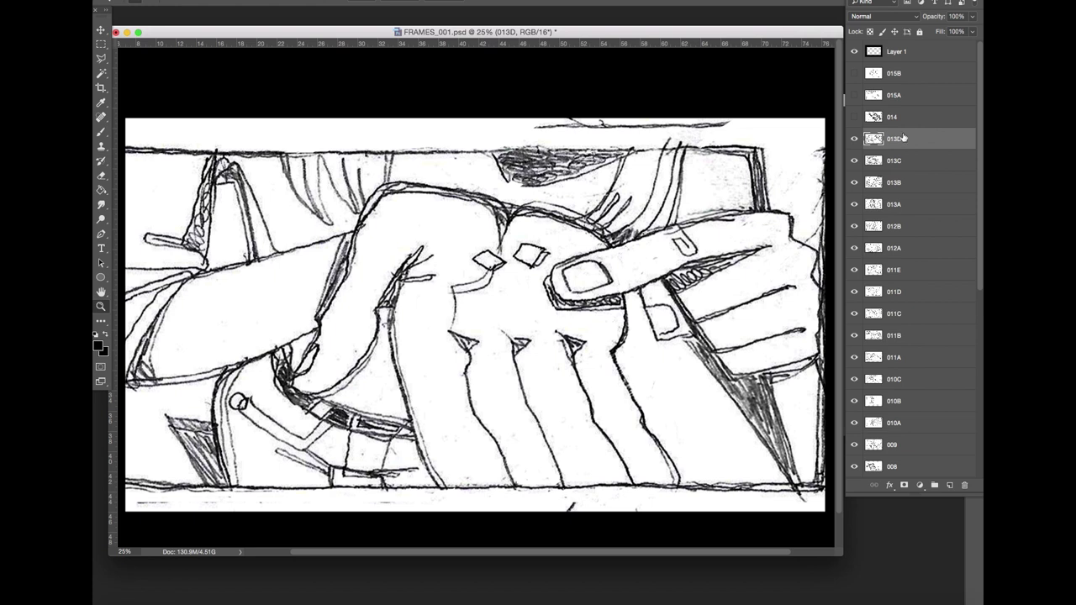
Step: Compare panel 014 with panel 013D by toggling 014's visibility, leaving 014 shown and selected
left_click(853, 118)
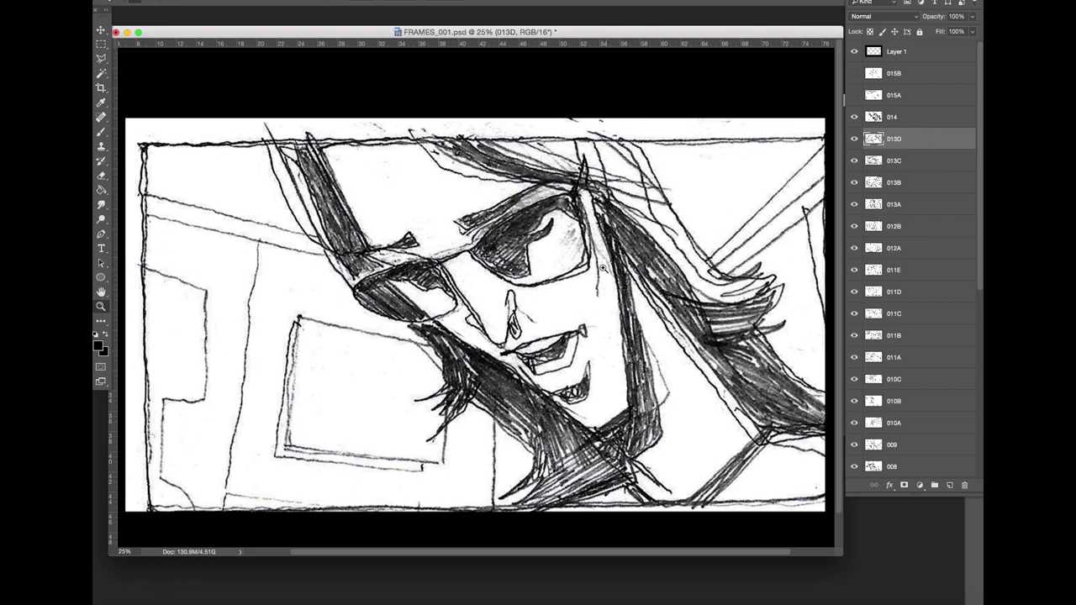
left_click(854, 118)
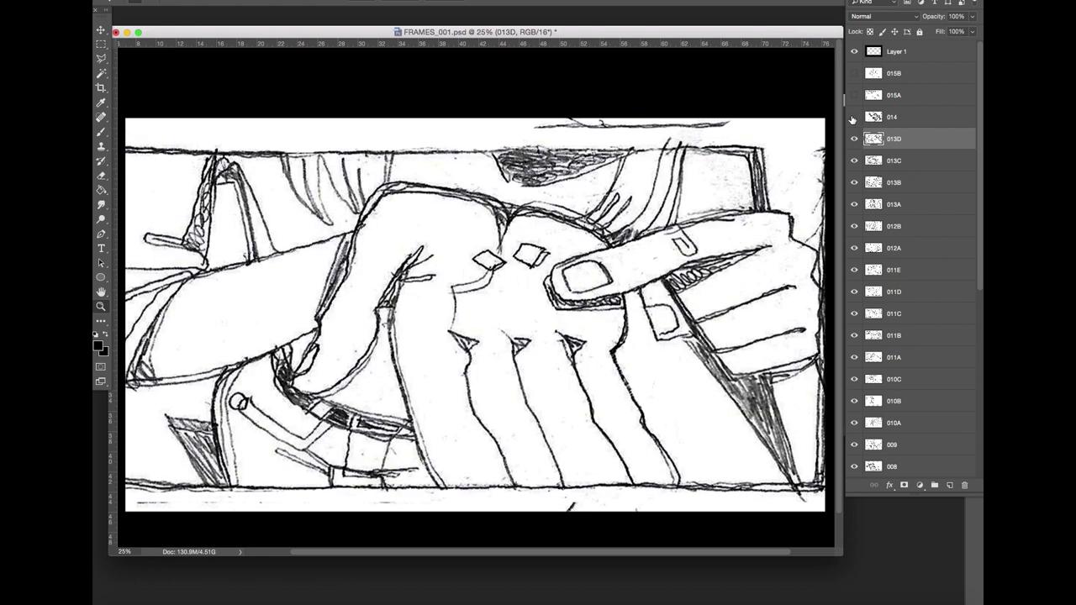
left_click(854, 118)
left_click(907, 115)
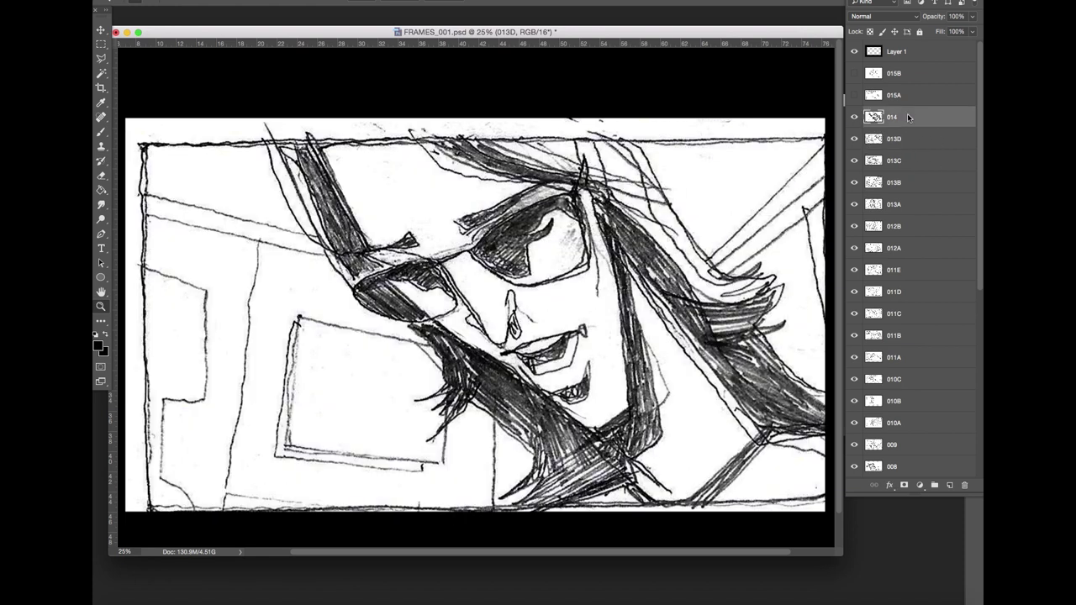
Step: Show and select panel 015A, and show panel 015B above it
left_click(855, 96)
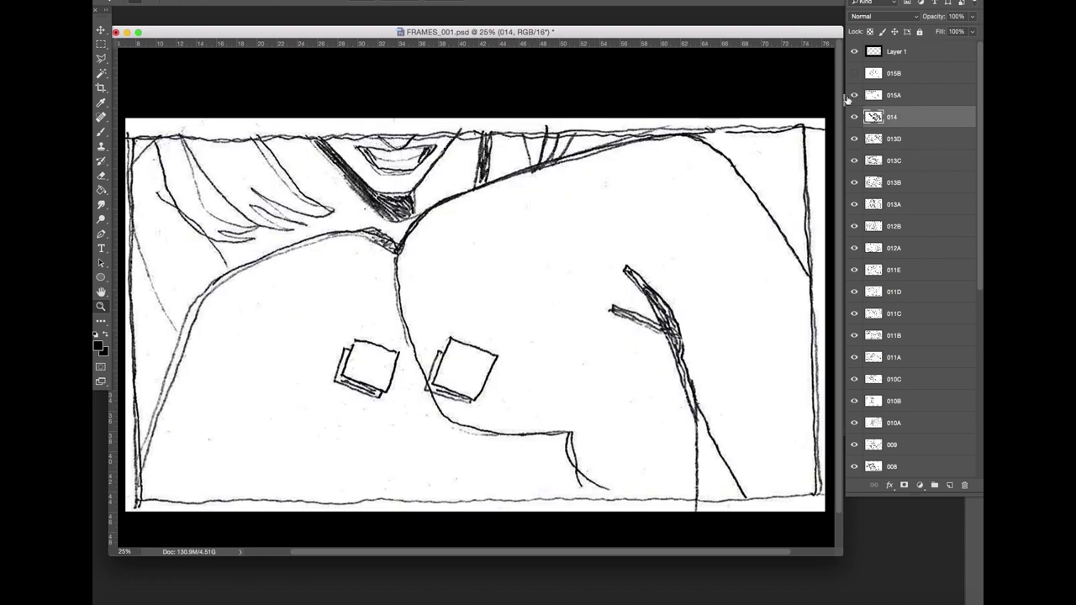
left_click(907, 97)
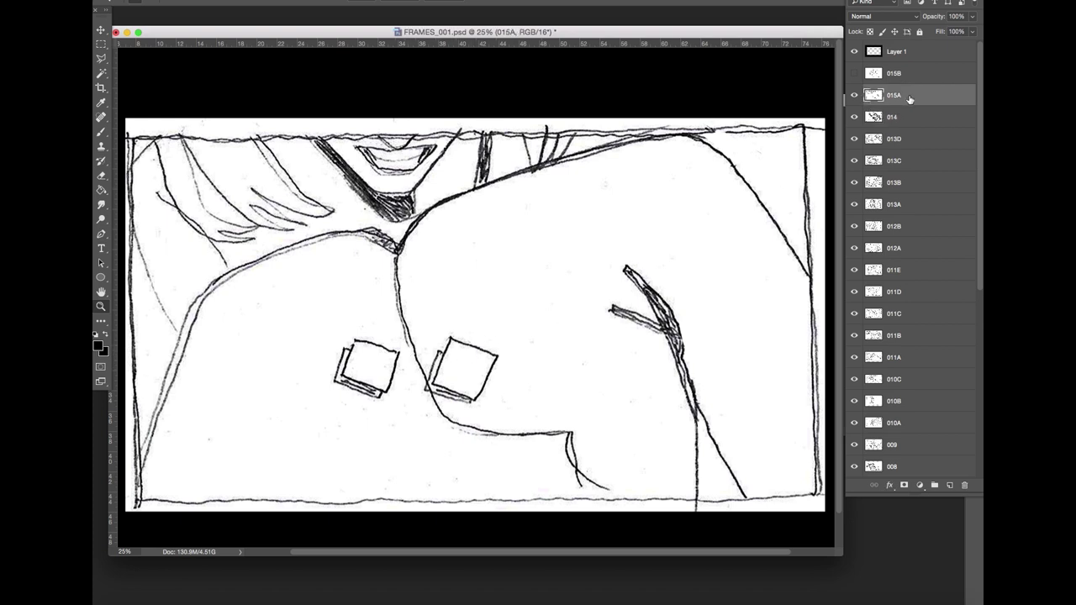
left_click(854, 74)
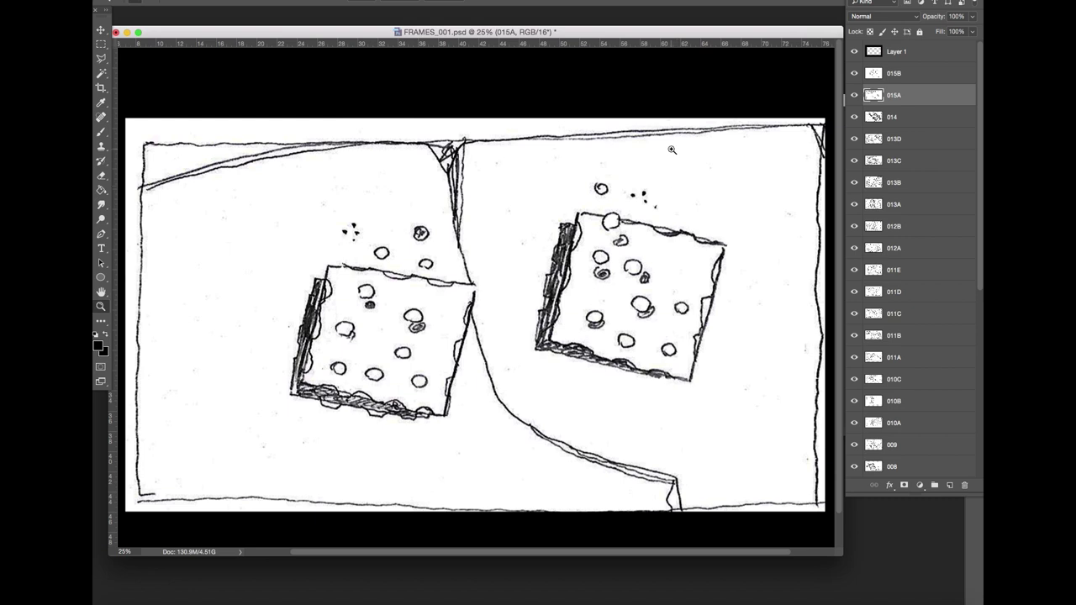
Step: Reposition the document window and show panels 001B, 001C and 001D in sequence over 001A, selecting layer 001D
left_click_drag(636, 38, 638, 31)
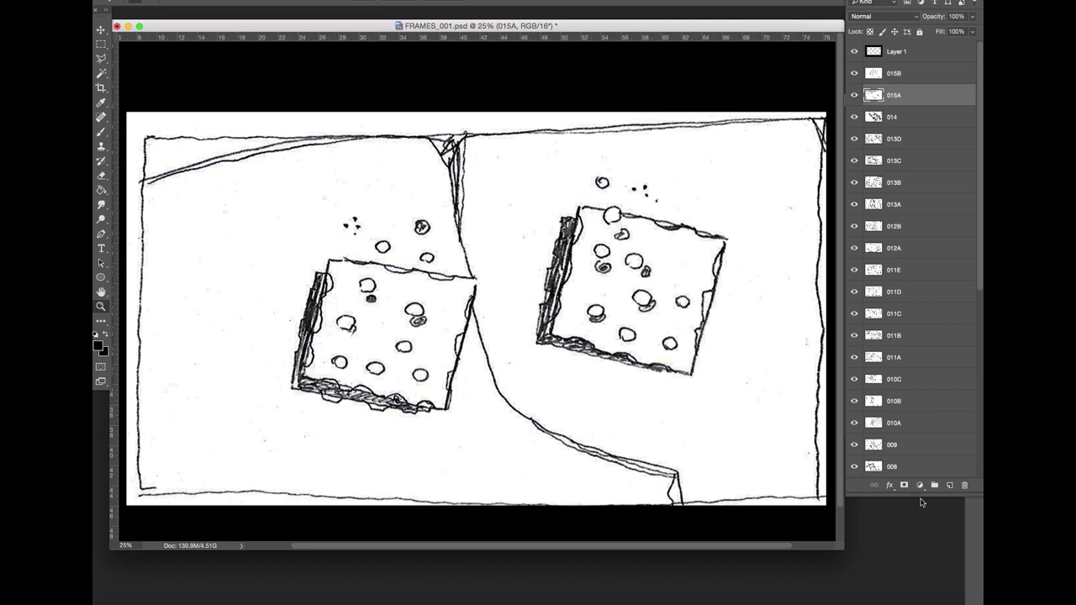
left_click_drag(843, 552, 844, 514)
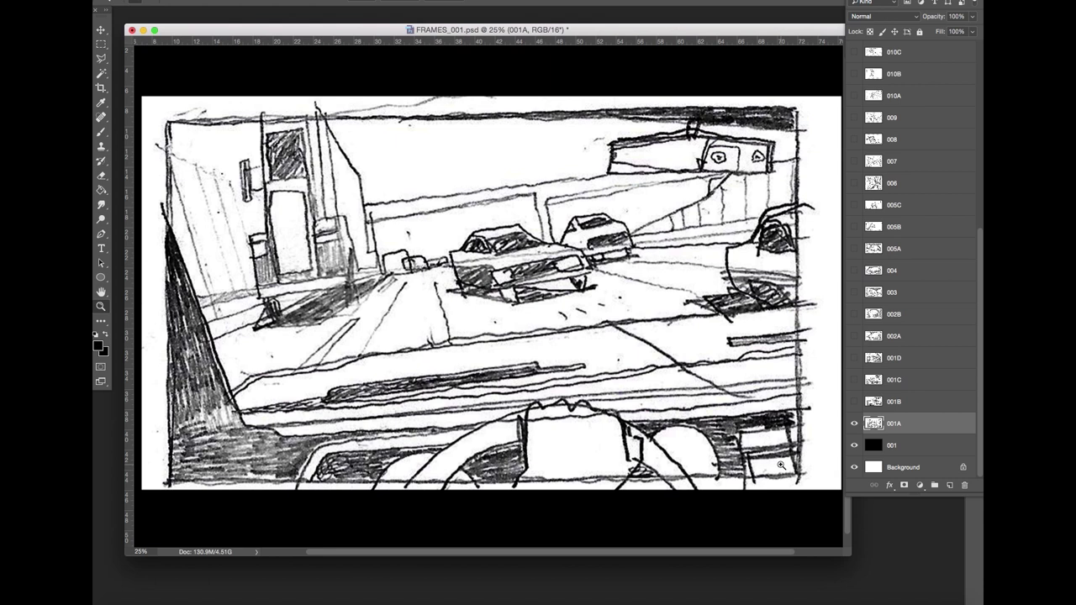
left_click(852, 424)
left_click(854, 402)
left_click(853, 380)
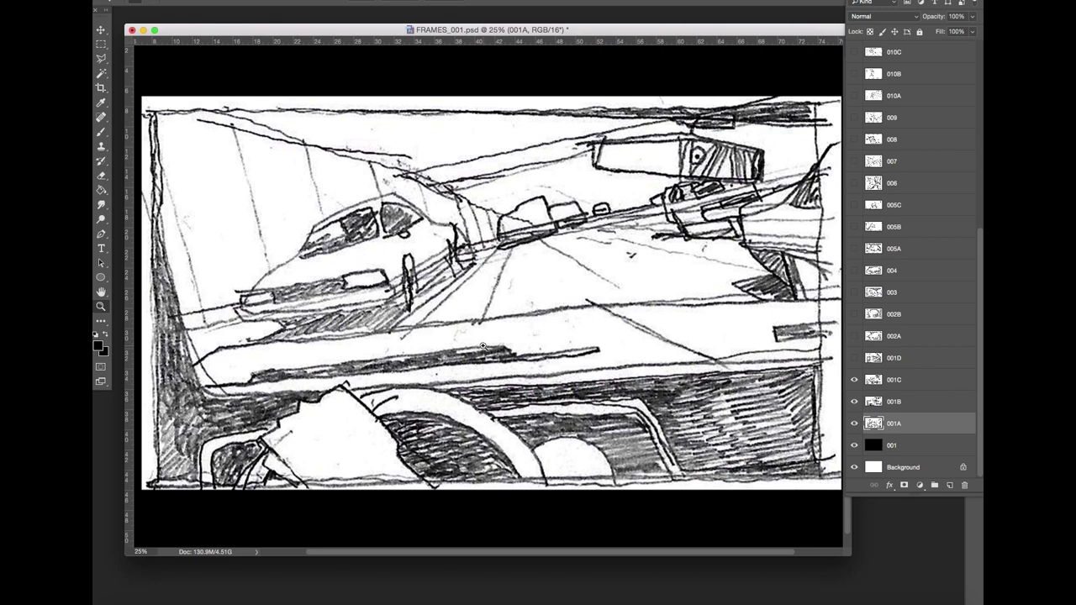
left_click(854, 358)
left_click(894, 359)
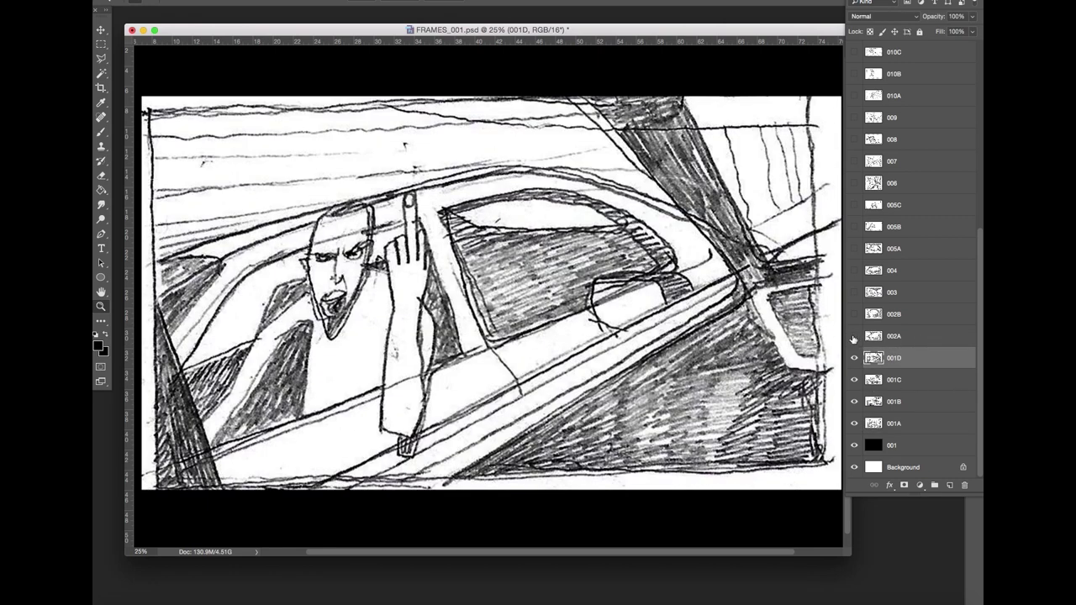
Step: Show panels 002A, 002B and 003 in sequence, selecting the layer of each
left_click(854, 336)
left_click(896, 336)
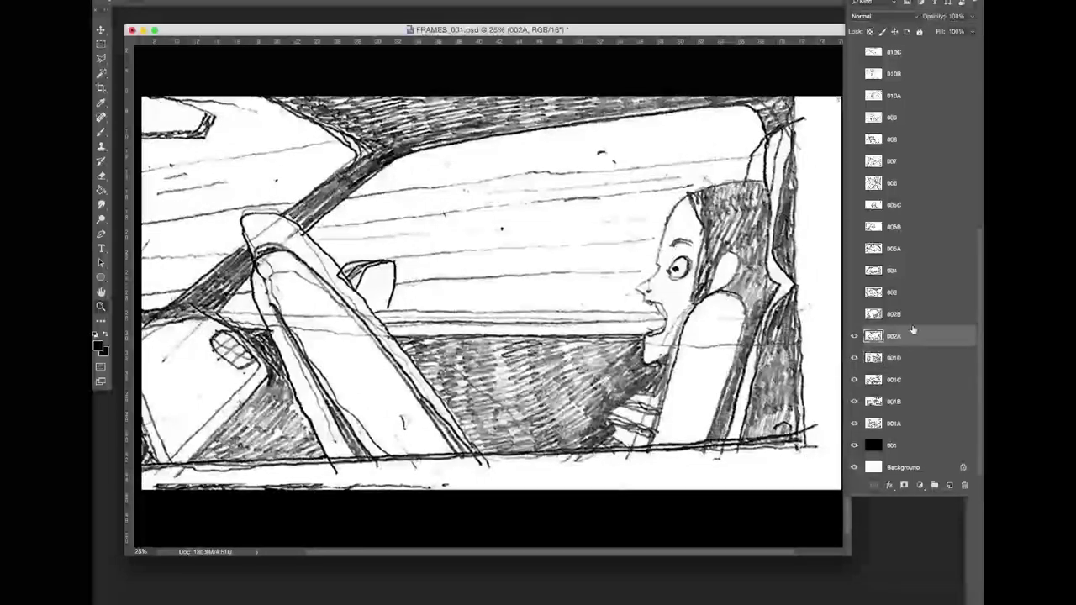
left_click(854, 314)
left_click(892, 315)
left_click(853, 292)
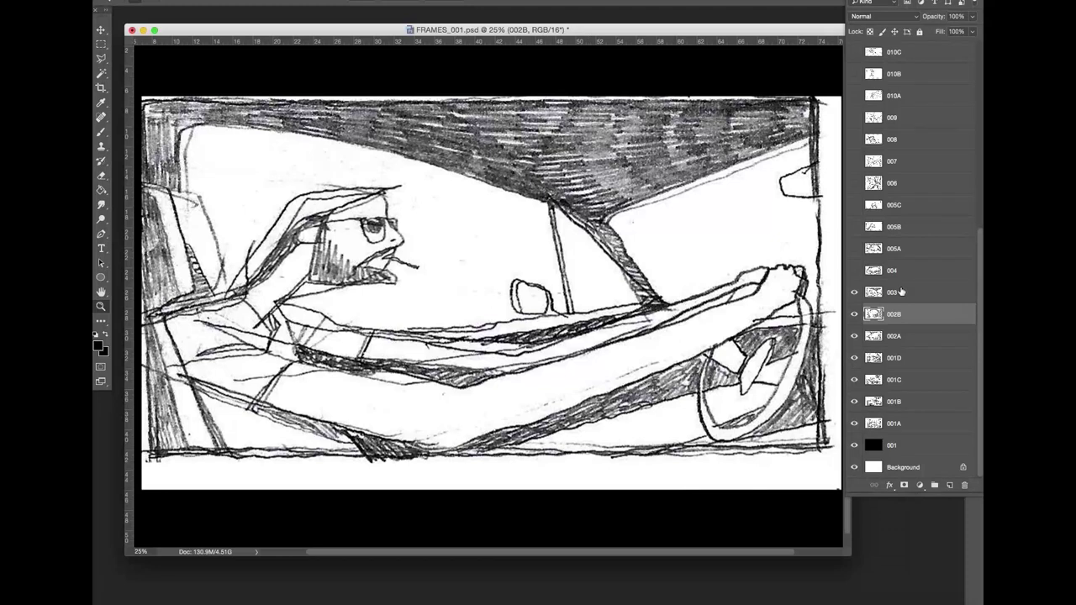
left_click(854, 292)
left_click(854, 293)
left_click(916, 293)
Step: Show panels 004, 005A, 005B and 005C in sequence, toggling 005B off and on to compare it with 005A
left_click(854, 270)
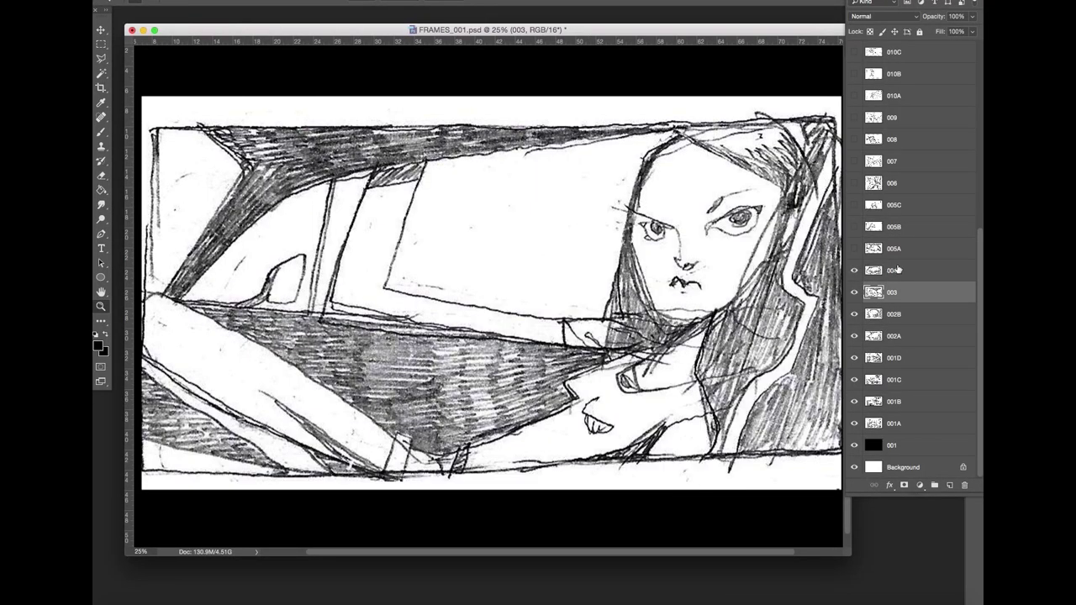
left_click(853, 249)
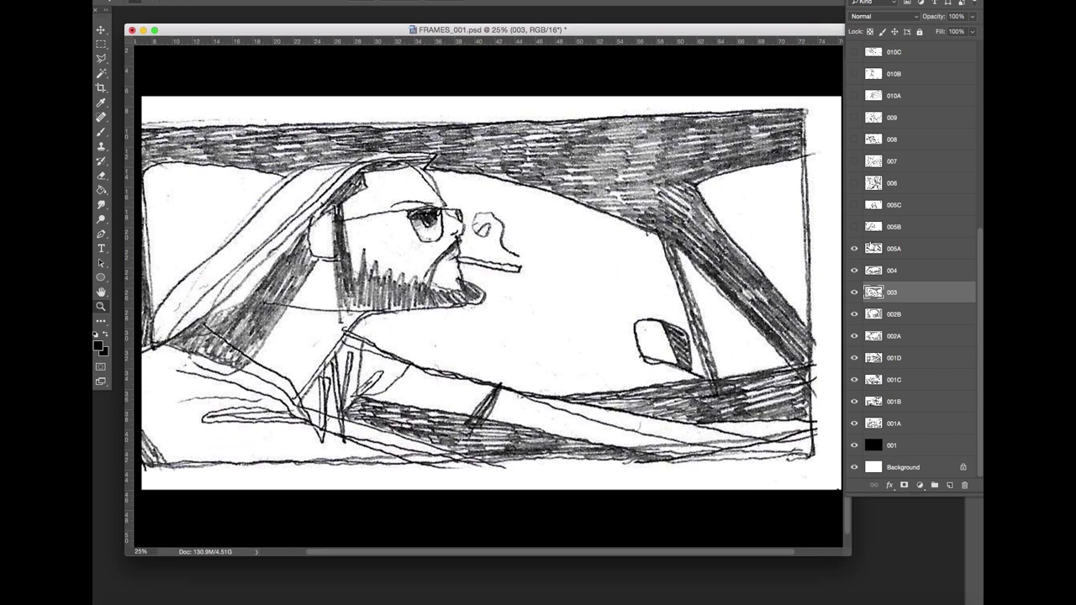
left_click(854, 227)
left_click(854, 227)
left_click(853, 227)
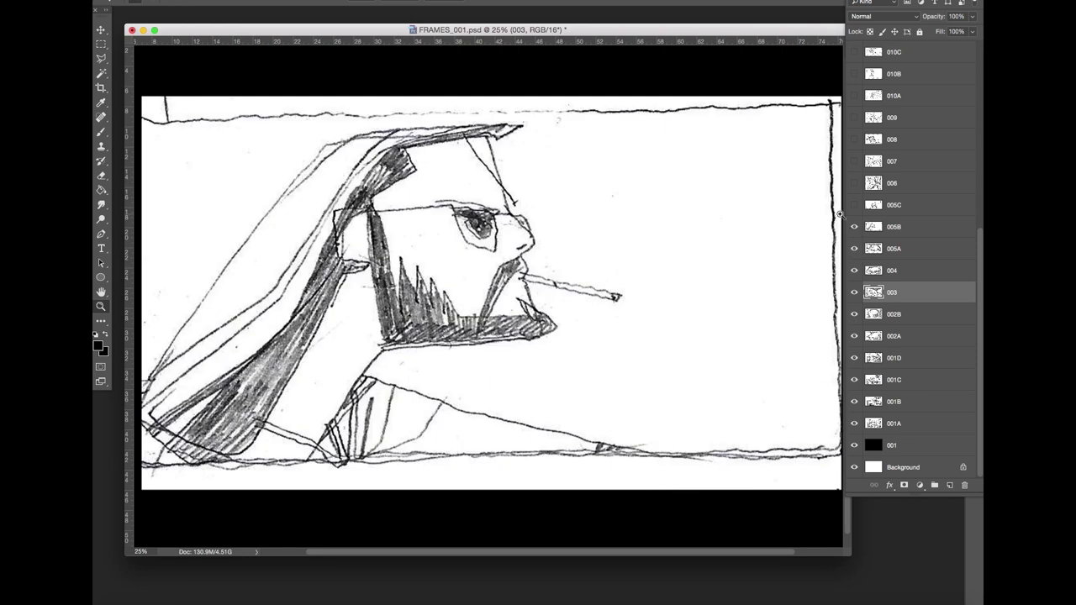
left_click(854, 227)
left_click(854, 227)
left_click(853, 206)
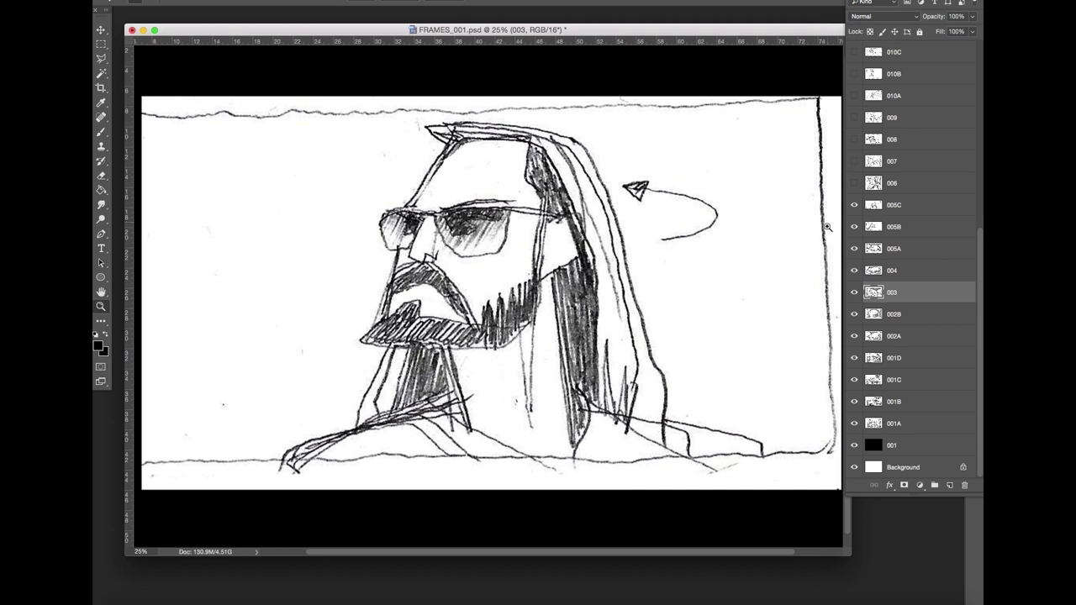
Step: Select layer 005C, show panel 006 above it, and reposition the document window
left_click(893, 206)
left_click(854, 184)
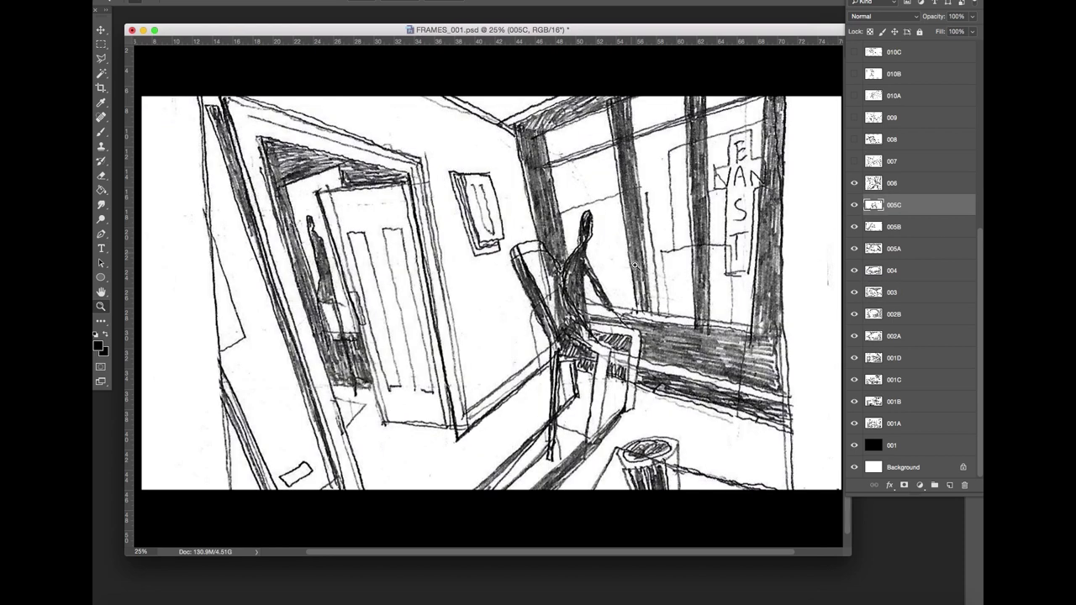
scroll(634, 266, "up", 1)
key("super+Tab")
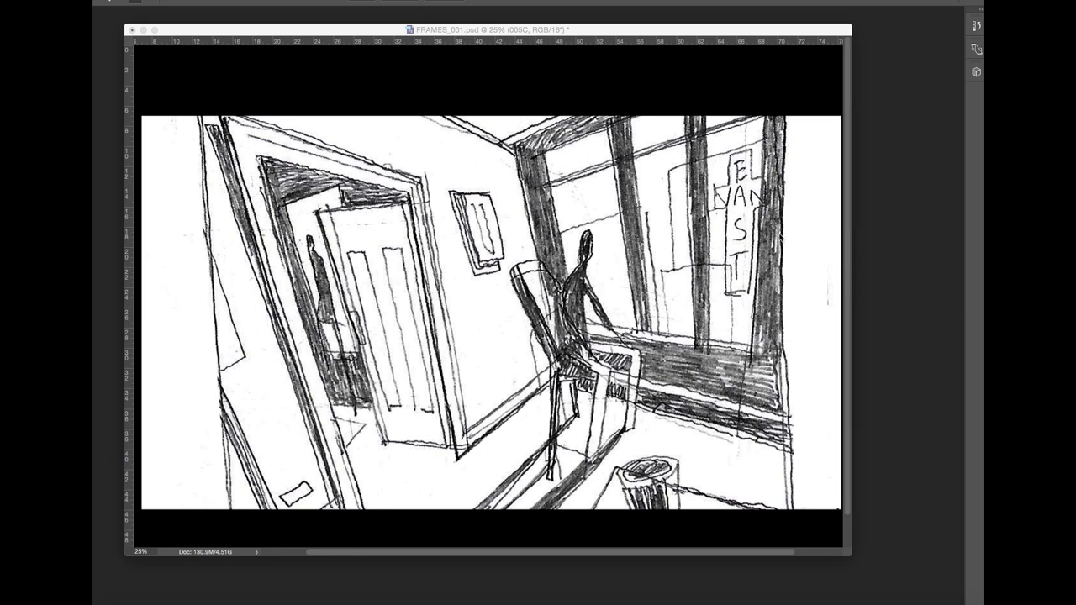
left_click(655, 32)
left_click_drag(805, 32, 800, 30)
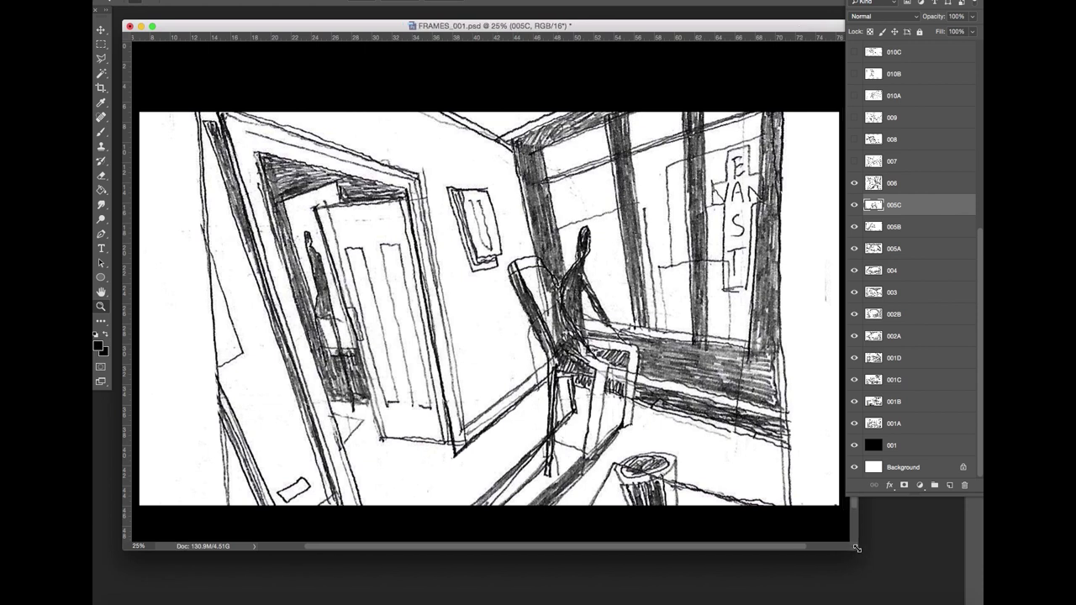
double_click(793, 26)
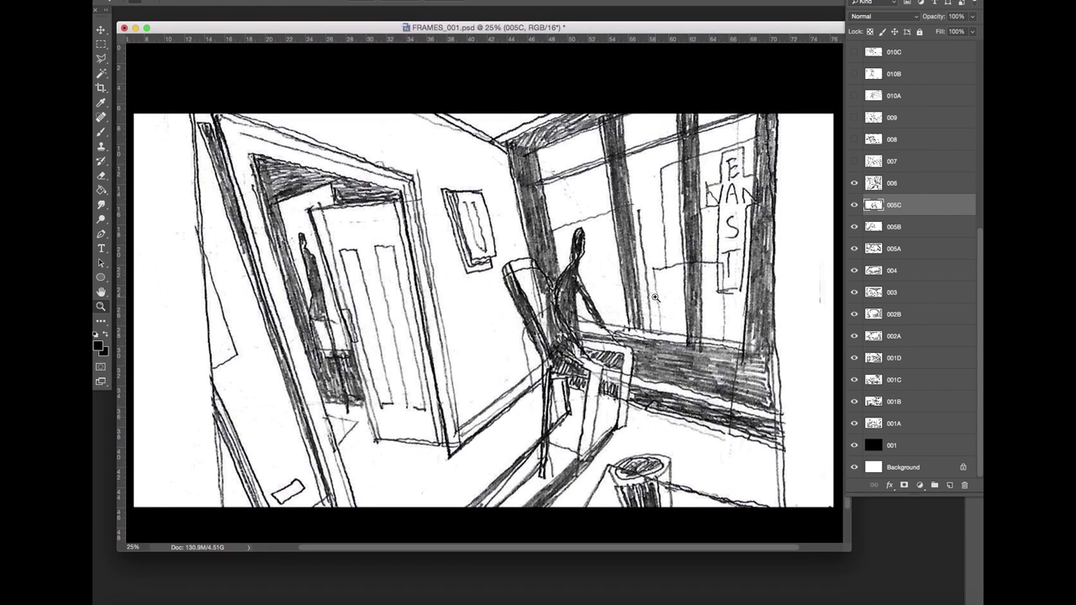
Step: Select layer 006, show panel 007 above it, and shift the document window slightly
left_click(914, 185)
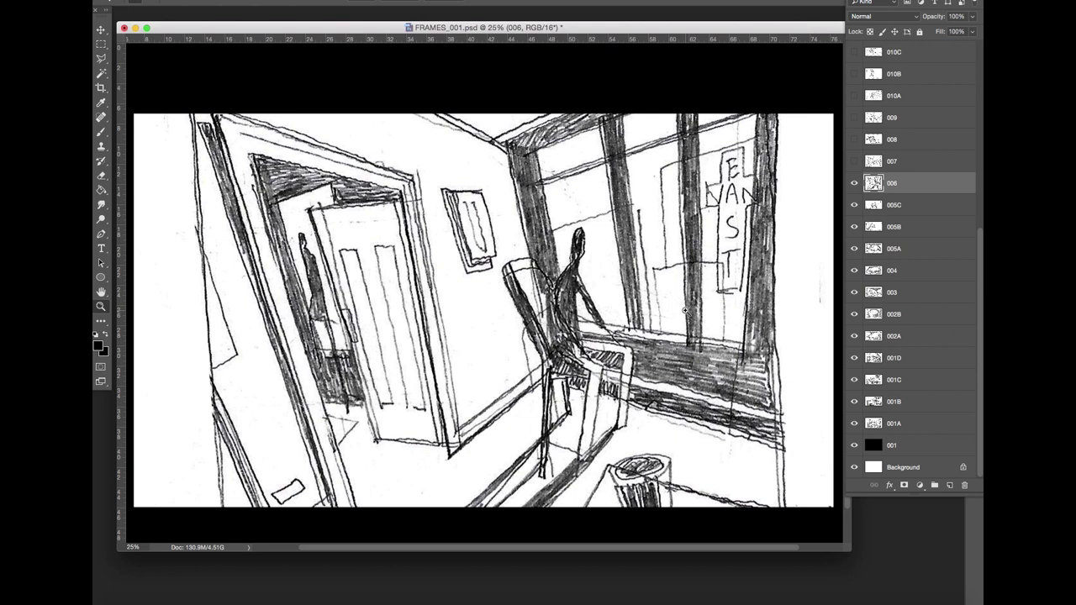
left_click(854, 161)
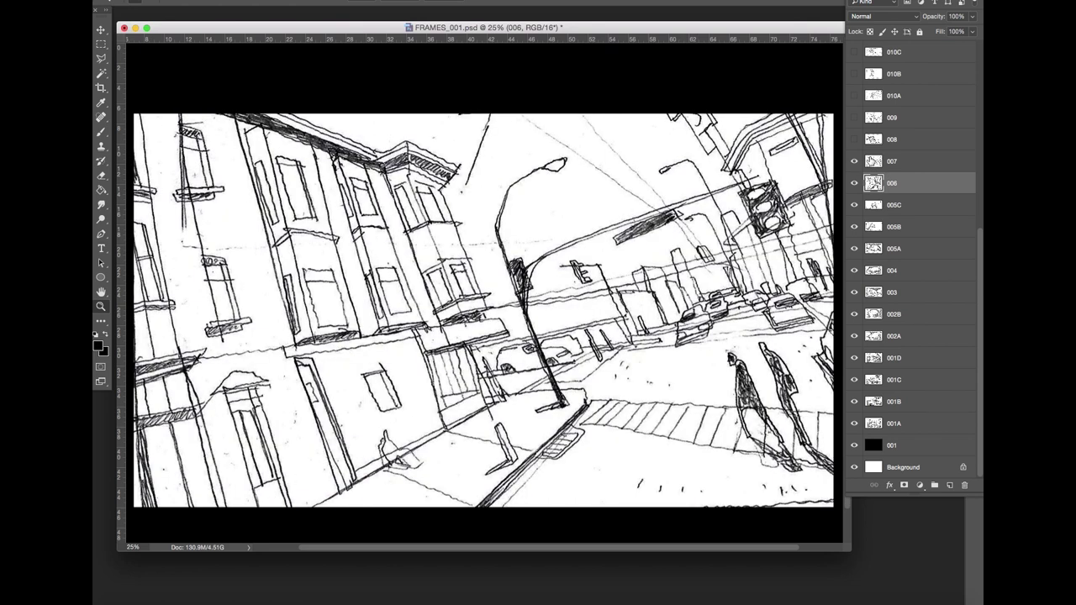
left_click_drag(807, 33, 797, 35)
Step: Hide the black border on Layer 1 to view the whole of panel 007, and select layer 007
scroll(975, 126, "up", 5)
left_click(854, 52)
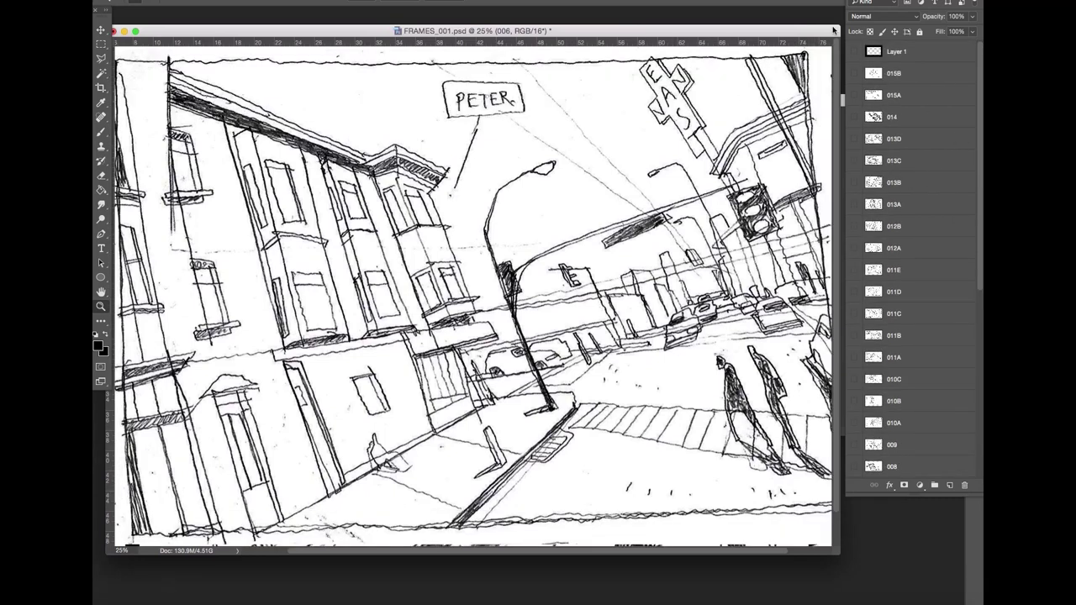
left_click_drag(834, 31, 837, 32)
scroll(950, 244, "down", 5)
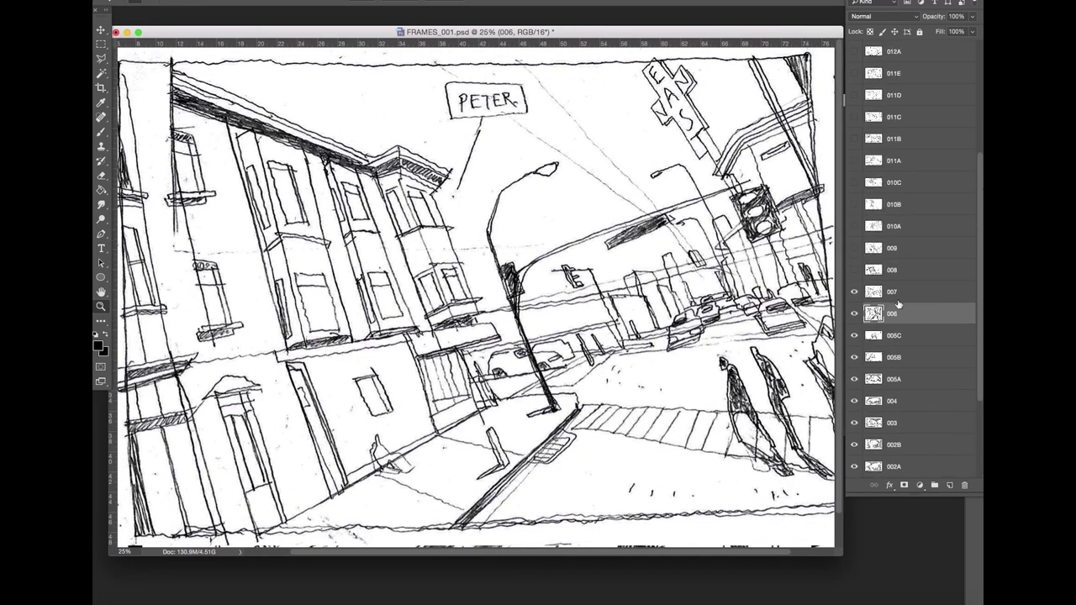
left_click(897, 300)
Step: Show the Layer 1 border again and show panel 008 above panel 007
scroll(897, 302, "up", 5)
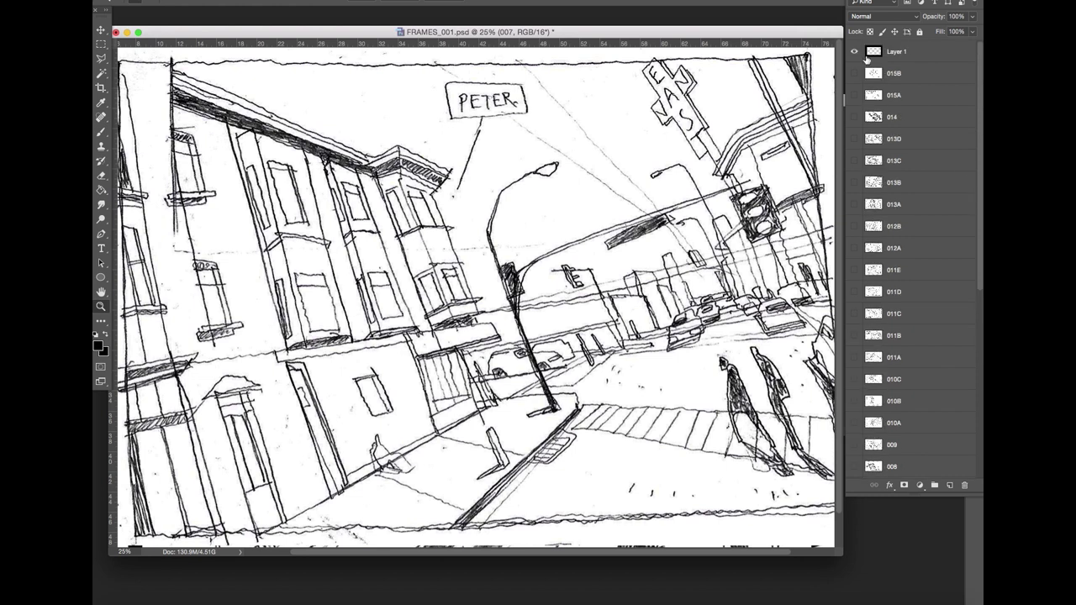
left_click(854, 51)
scroll(891, 303, "down", 4)
left_click(854, 292)
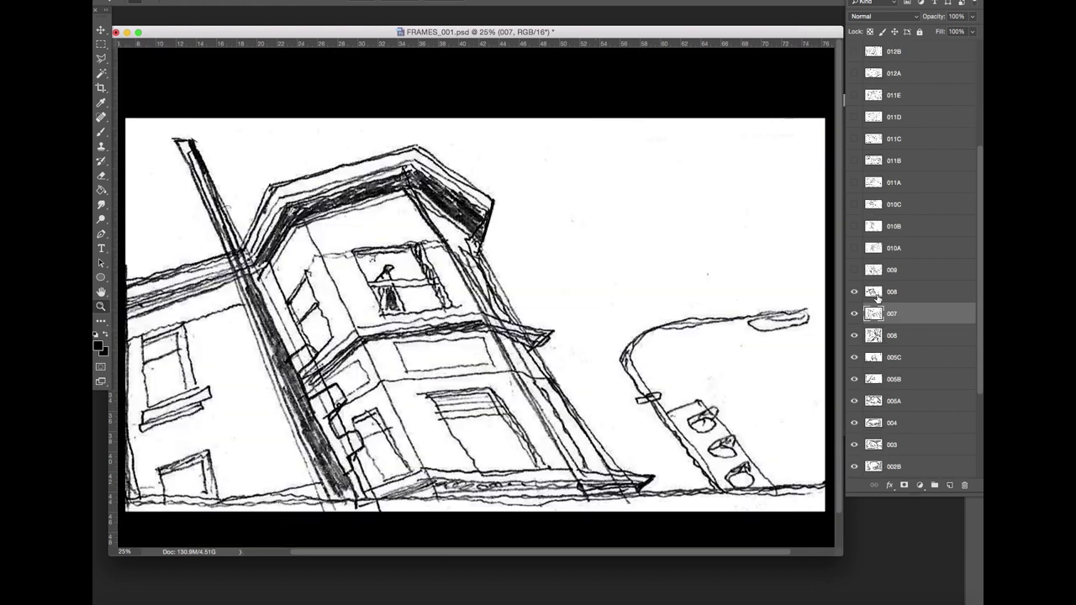